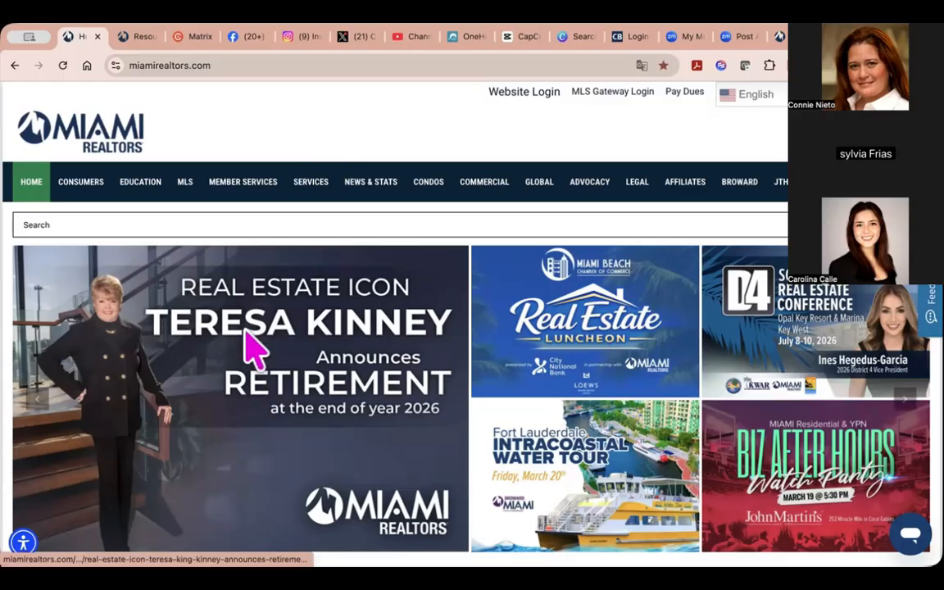
Open the MLS Resource Center page on the MIAMI REALTORS website
scroll(253, 344, "down", 2)
scroll(252, 344, "down", 3)
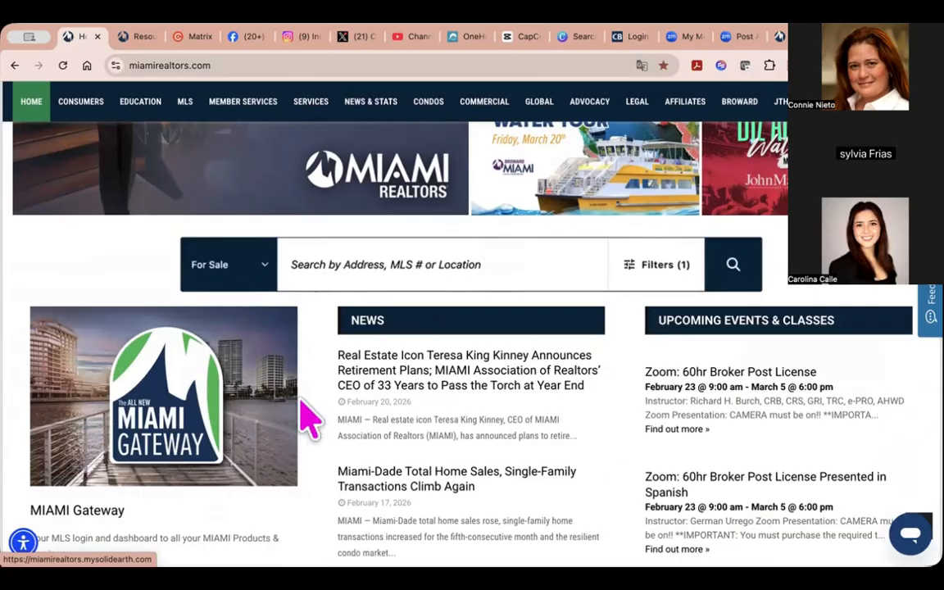
scroll(347, 413, "up", 5)
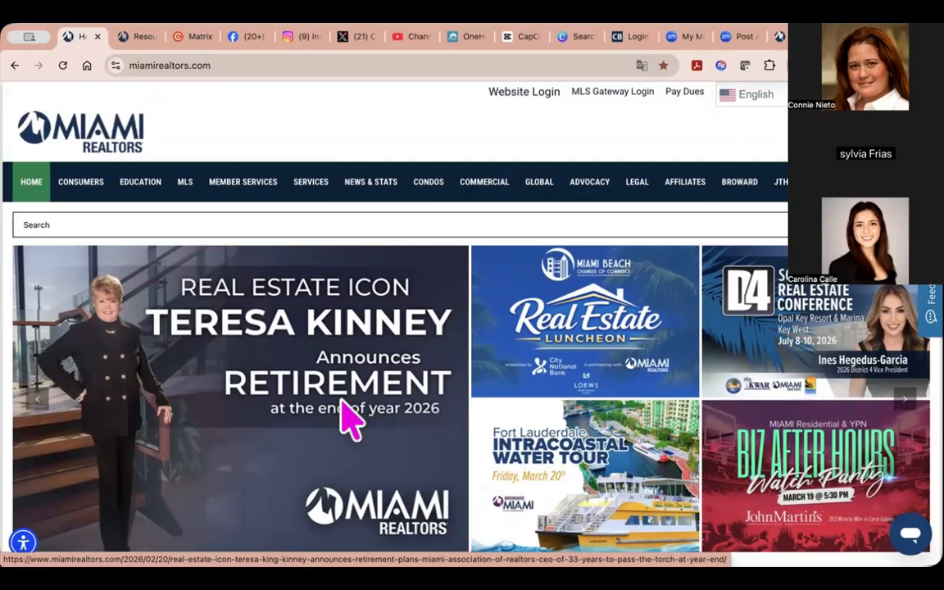
mouse_move(187, 196)
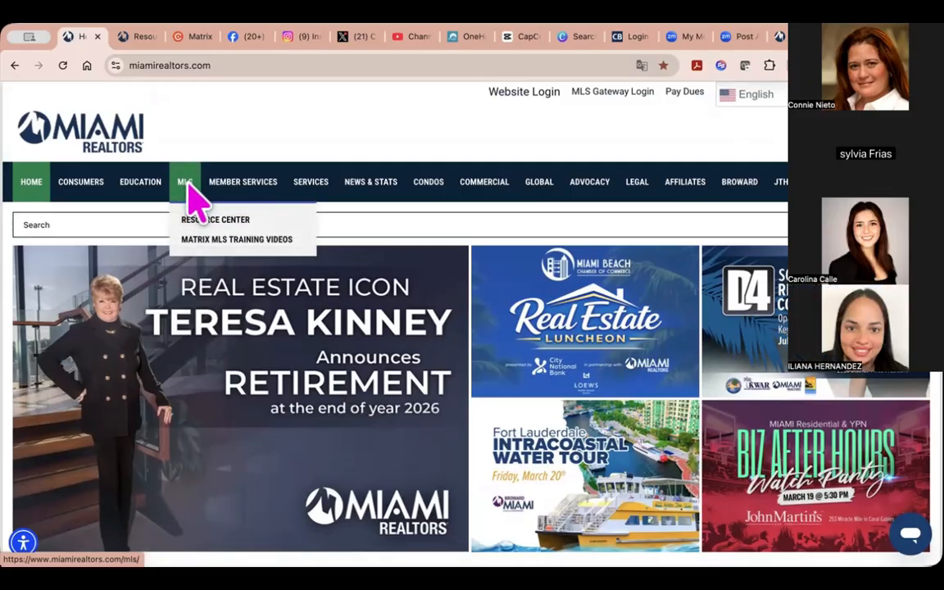
left_click(190, 185)
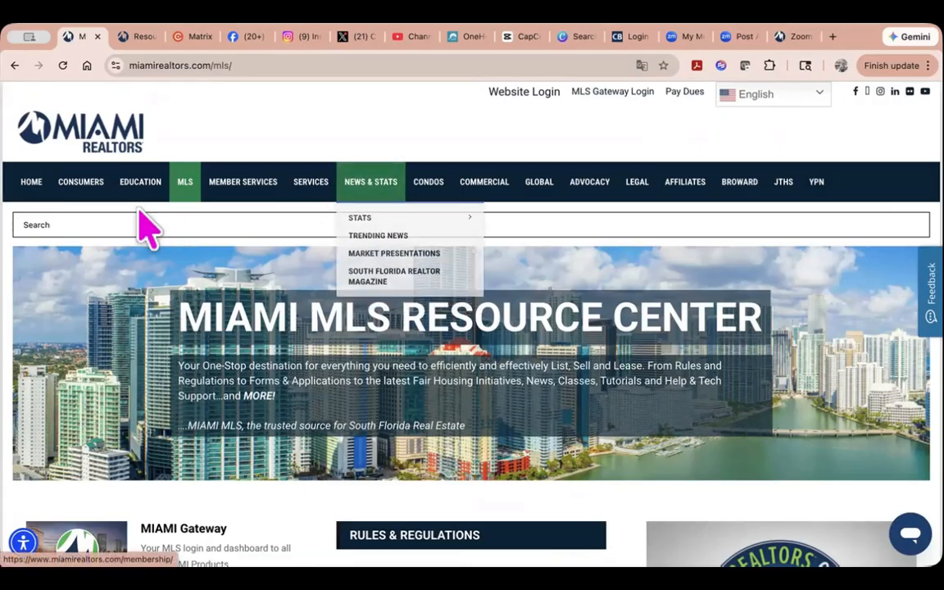
Scroll down to the MLS Input Forms list, which includes the SEF RE1 Input Sheet
mouse_move(190, 194)
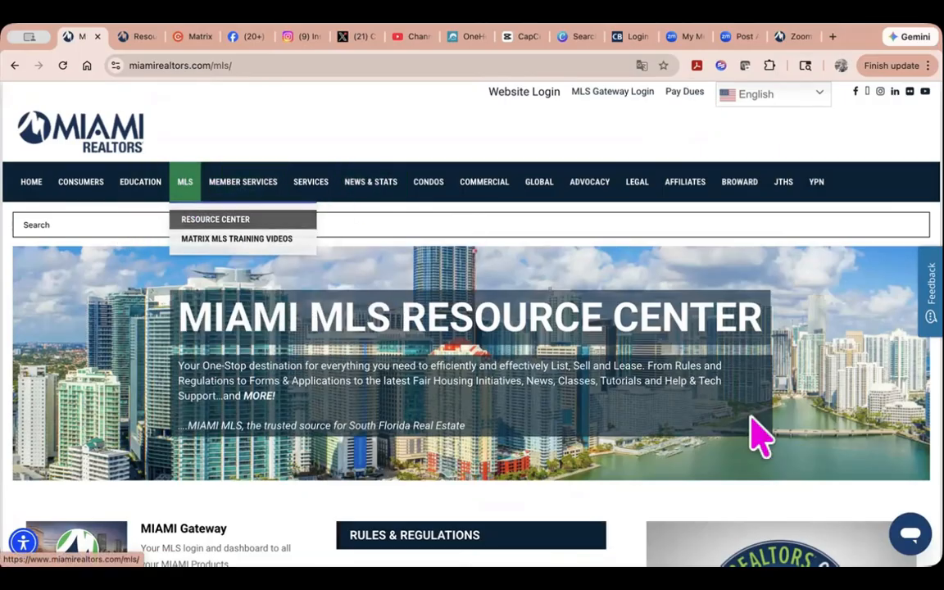
scroll(769, 454, "down", 3)
scroll(768, 453, "down", 8)
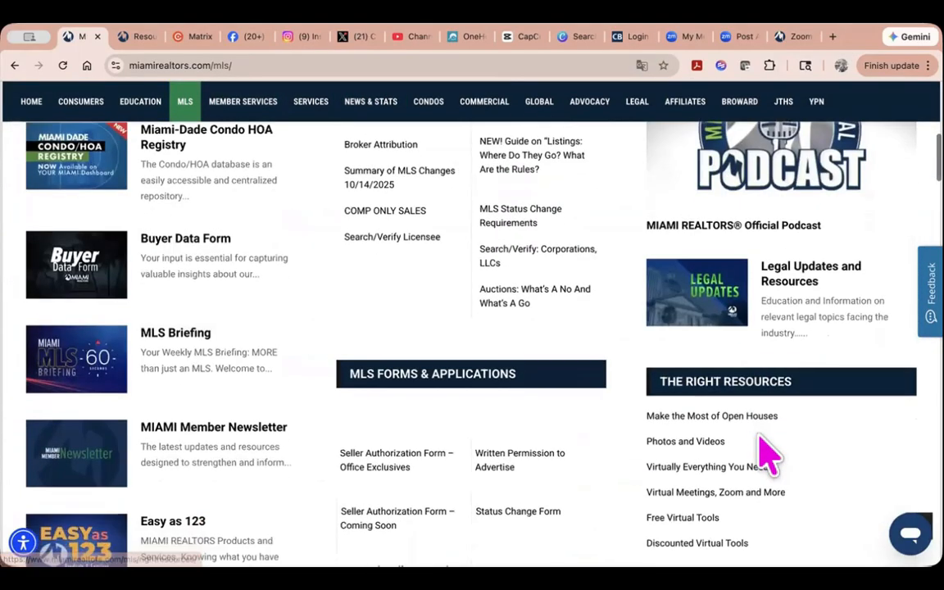
scroll(769, 453, "down", 6)
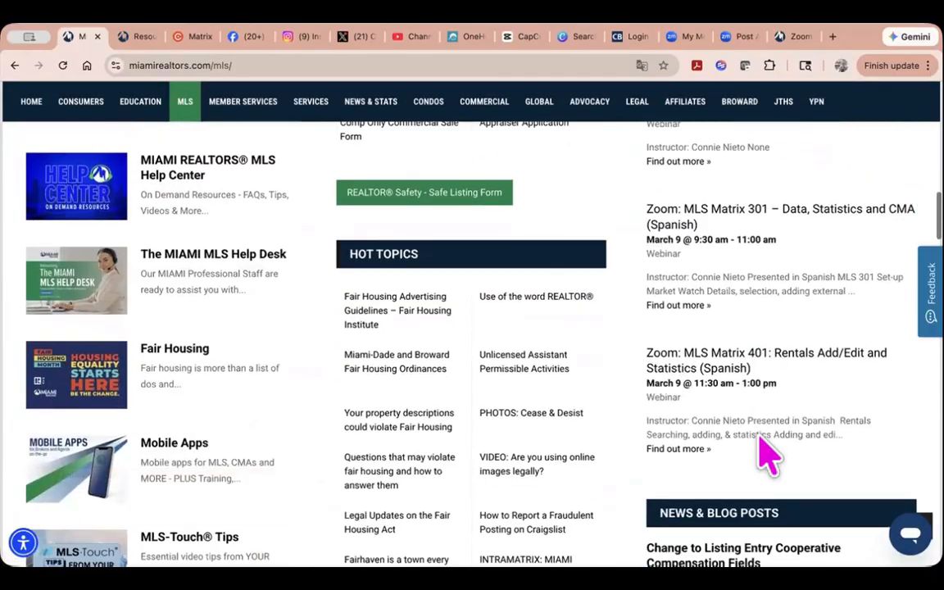
scroll(769, 454, "down", 5)
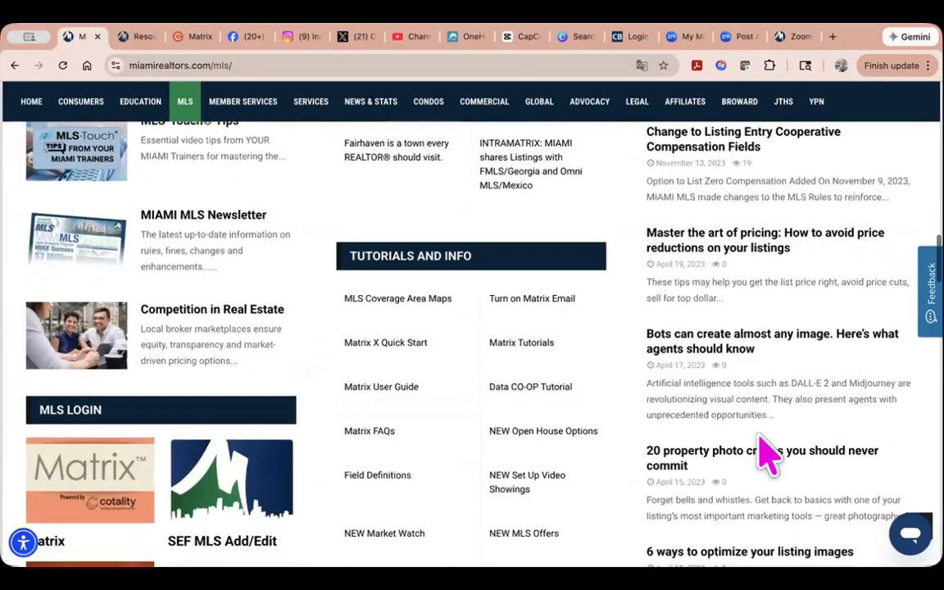
scroll(768, 454, "down", 2)
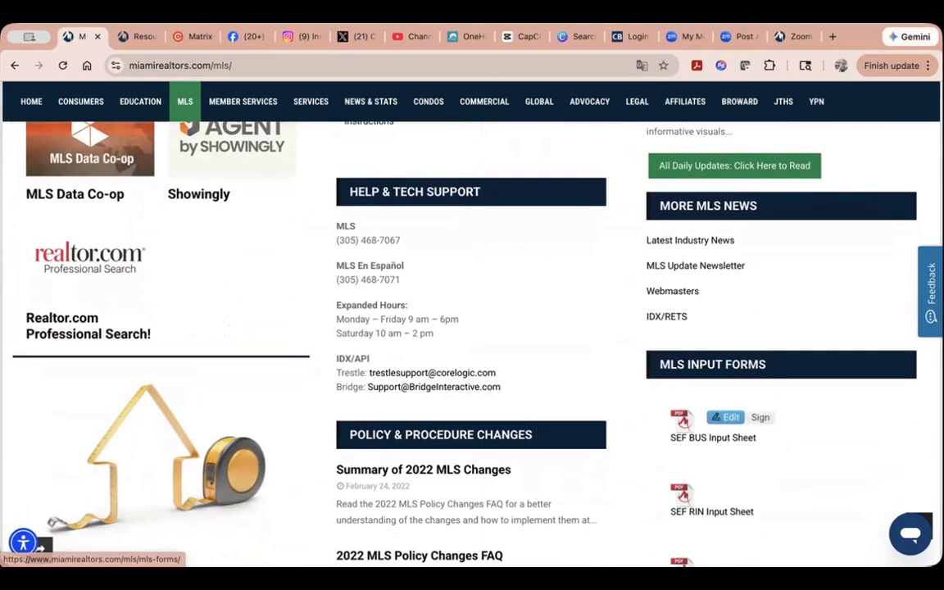
scroll(705, 418, "down", 3)
scroll(715, 454, "down", 1)
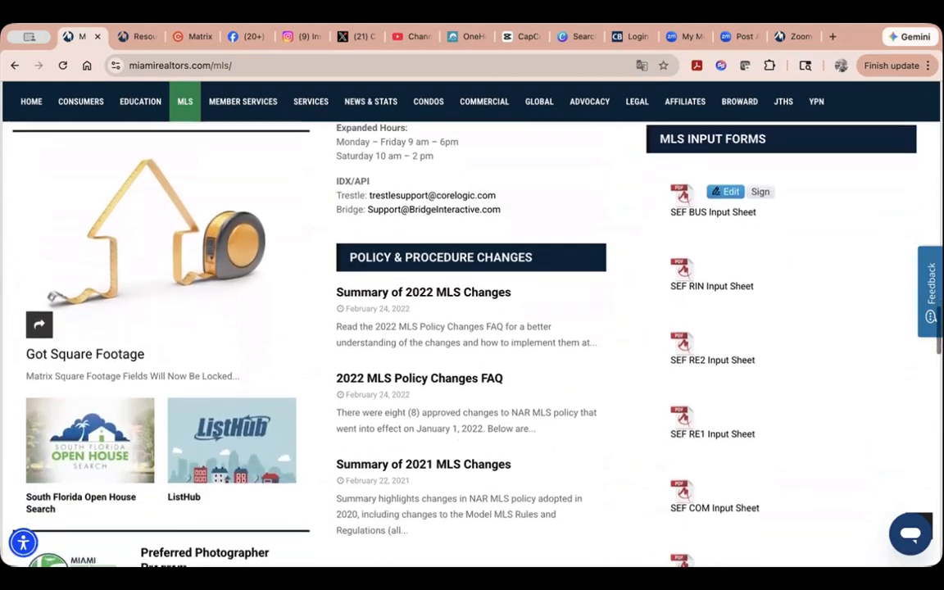
Open the SEF RE1 Input Sheet PDF, dismiss the Google sign-in prompt, and browse its pages
left_click(715, 435)
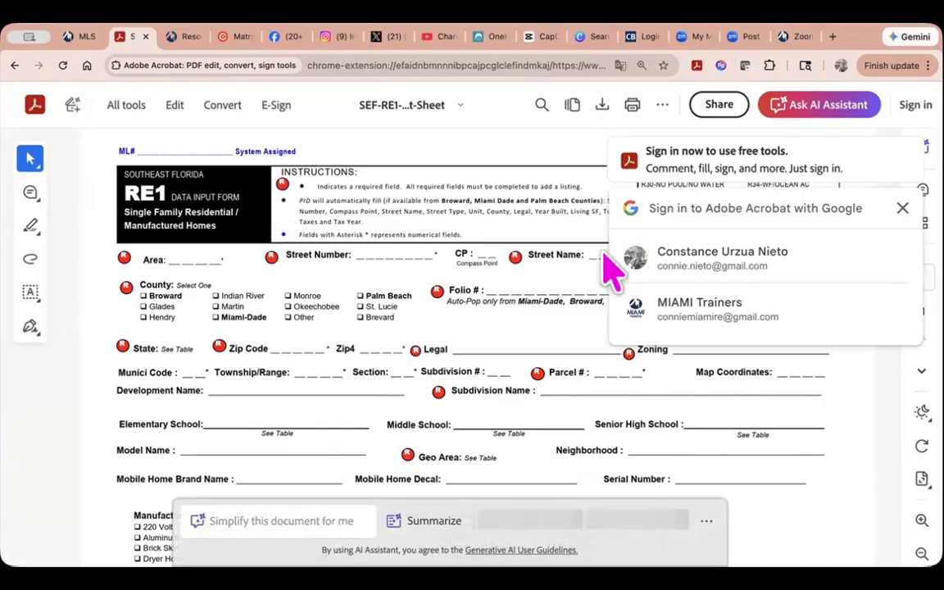
left_click(902, 208)
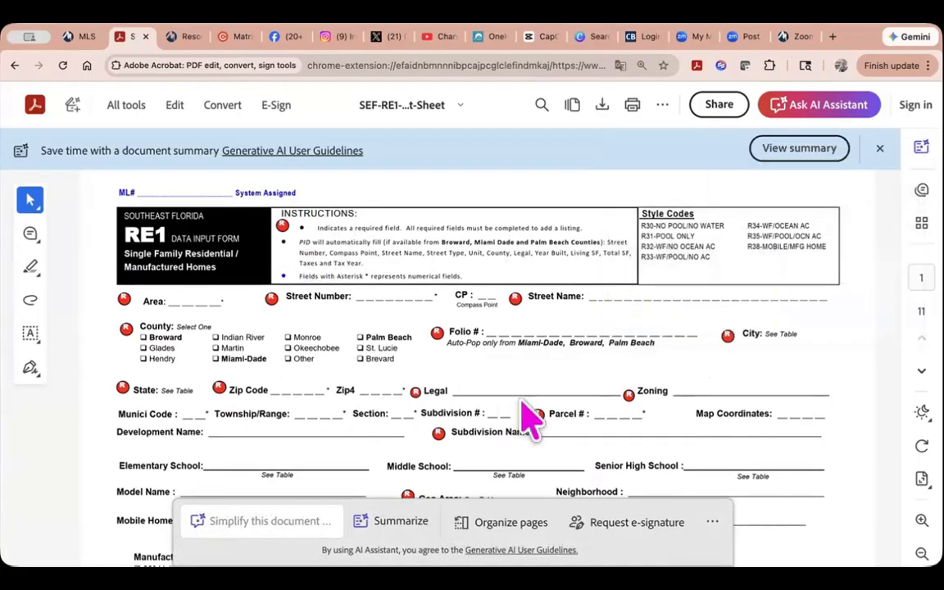
scroll(531, 400, "down", 5)
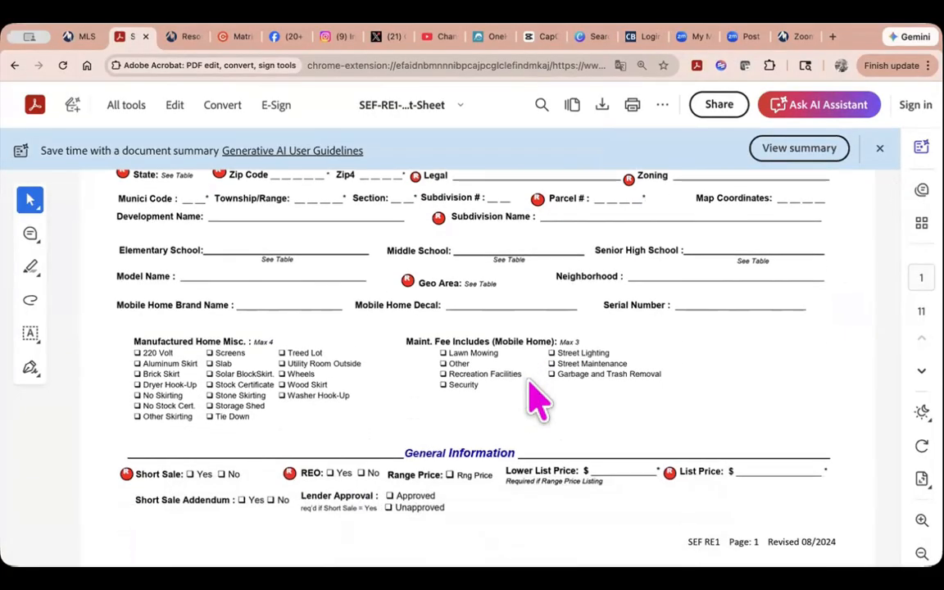
scroll(434, 364, "down", 1)
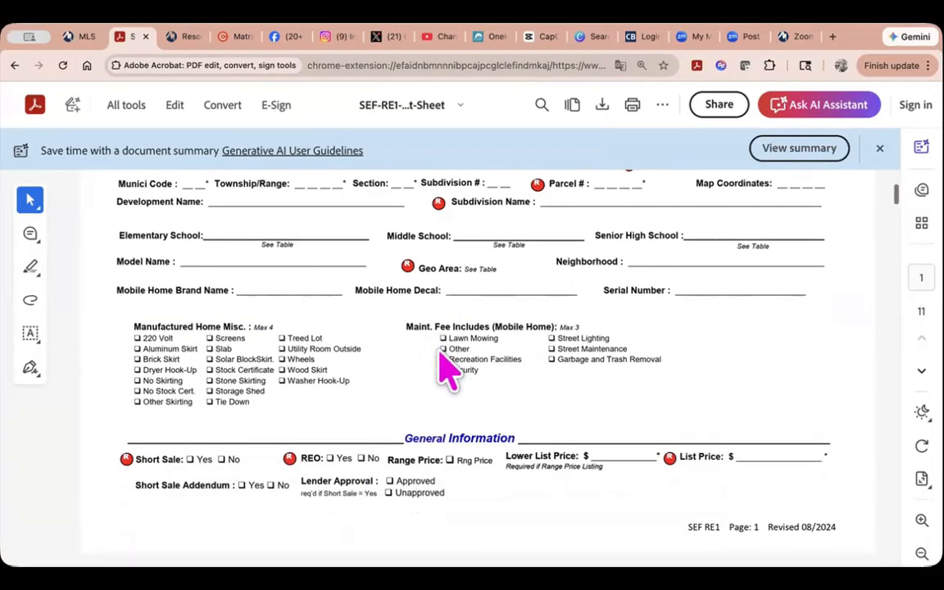
scroll(449, 369, "down", 8)
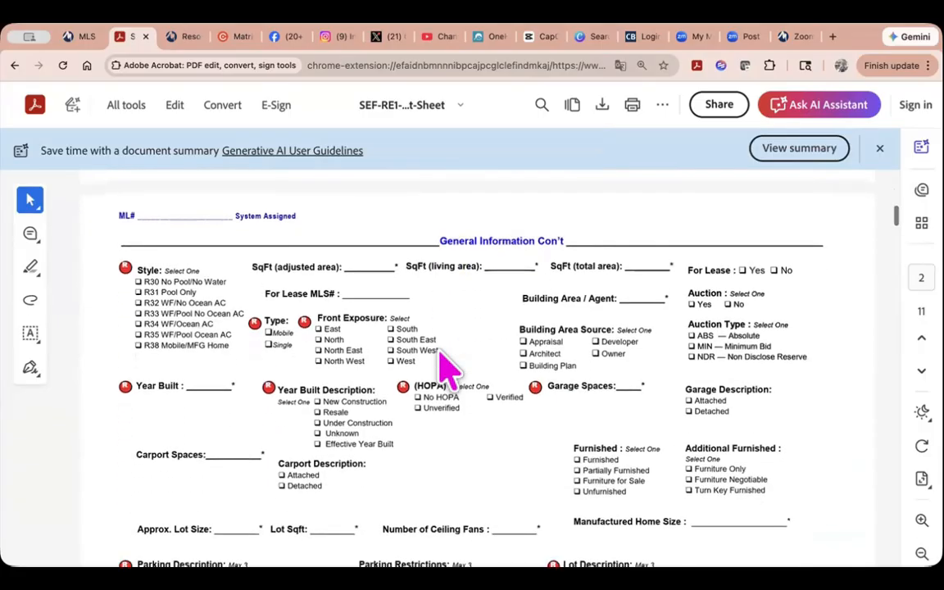
scroll(446, 367, "down", 3)
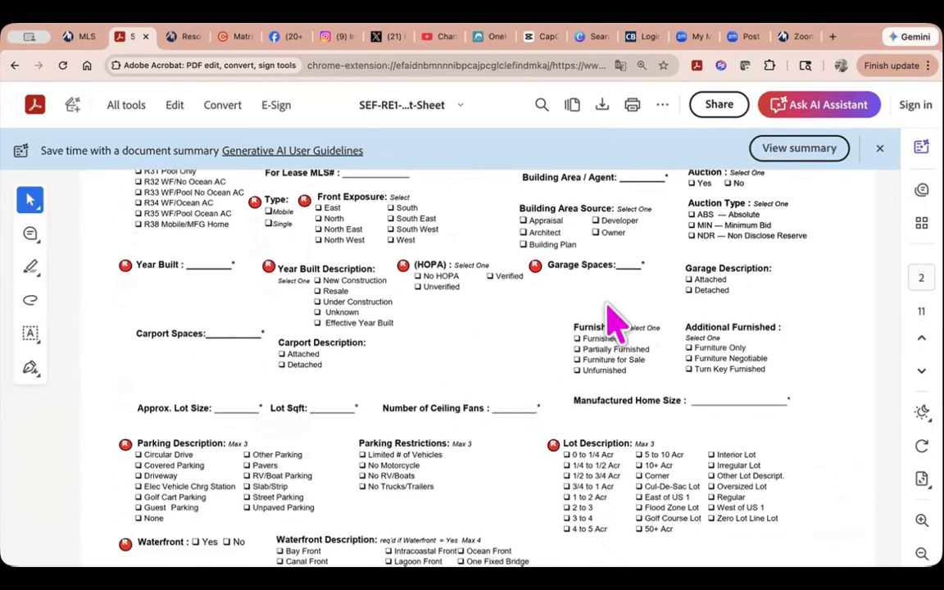
scroll(610, 318, "down", 4)
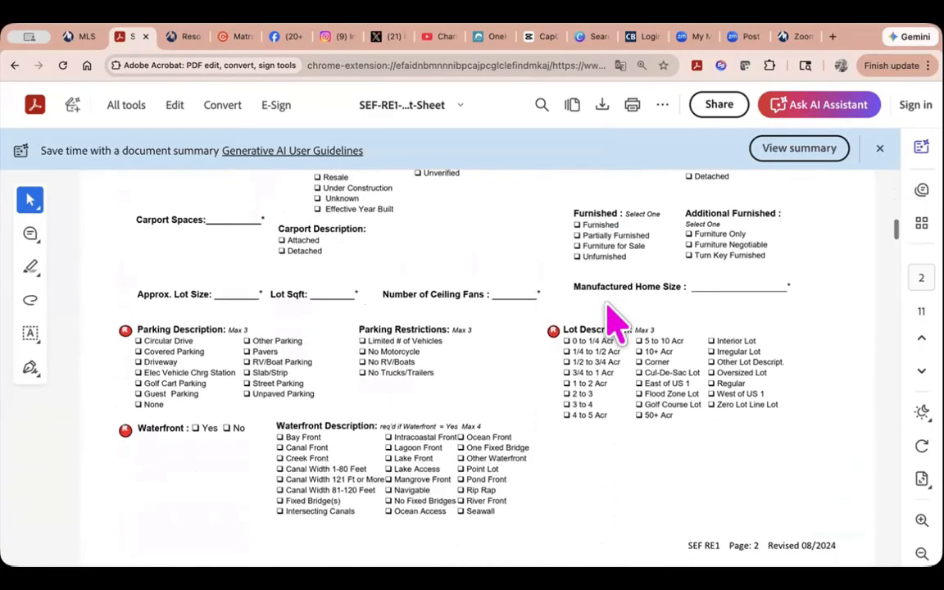
scroll(458, 349, "down", 8)
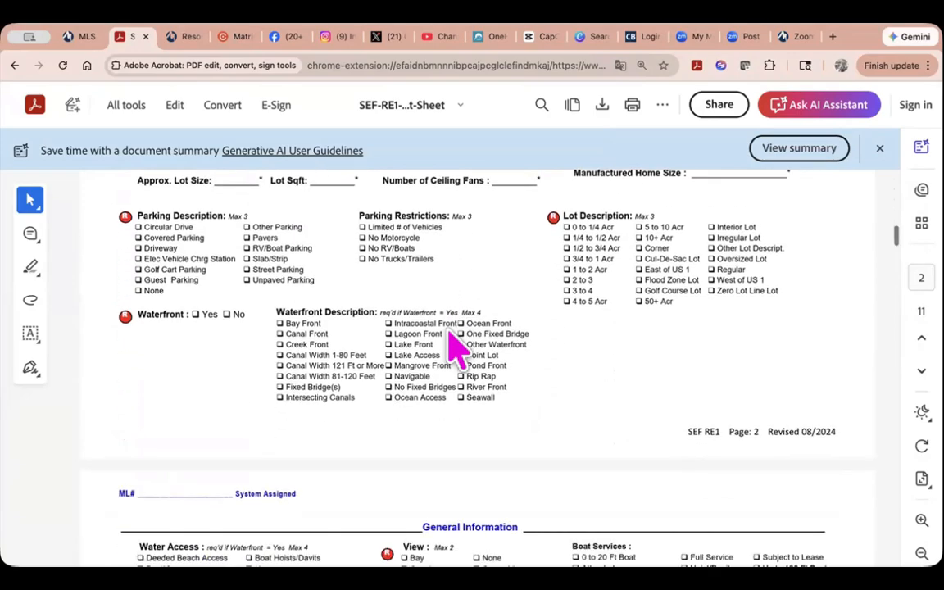
scroll(457, 348, "down", 3)
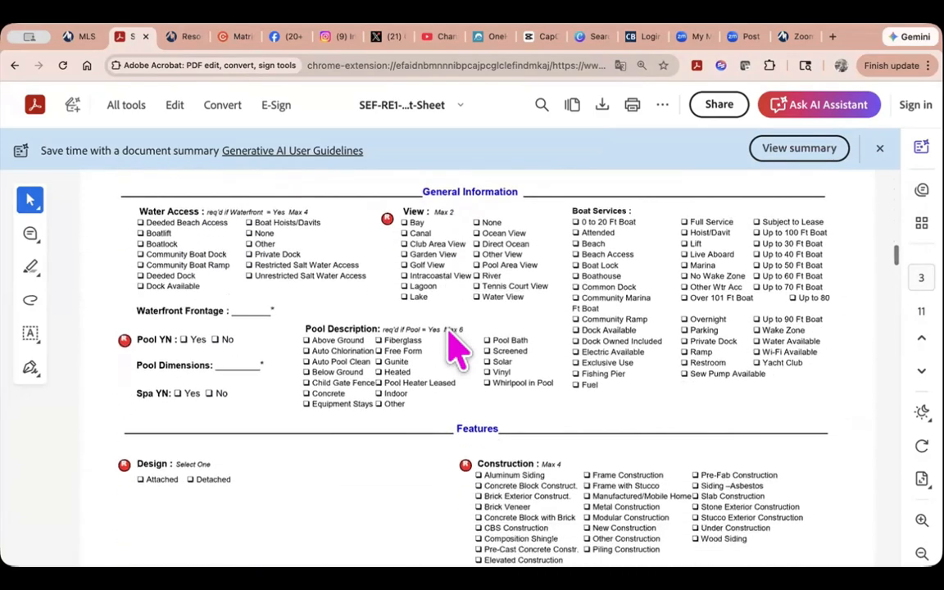
scroll(457, 348, "down", 2)
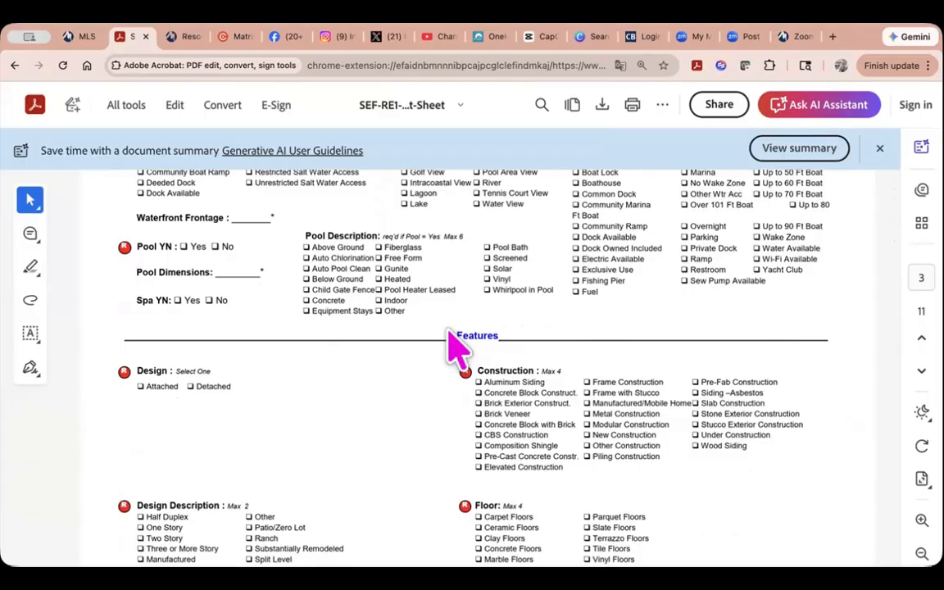
scroll(457, 349, "up", 4)
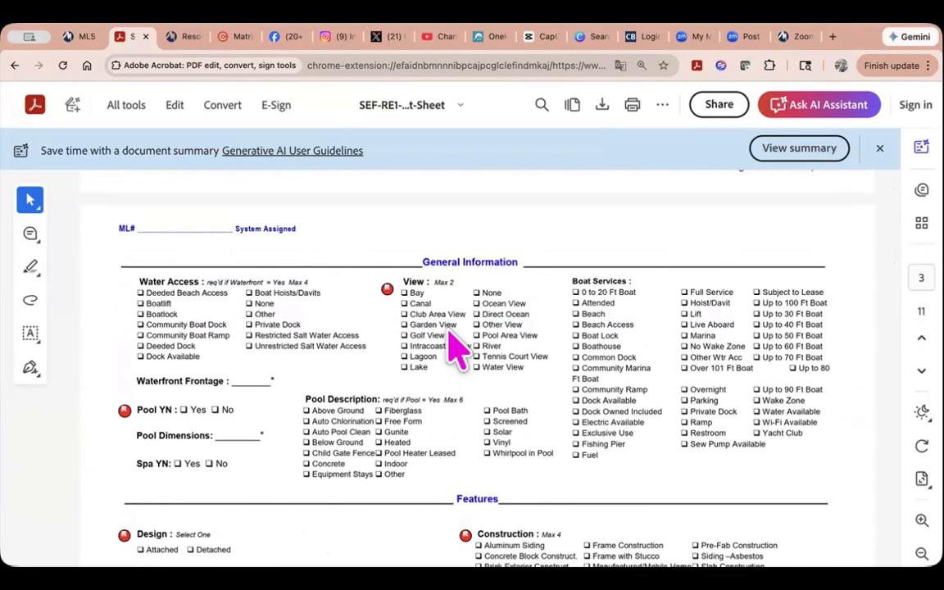
scroll(457, 349, "up", 15)
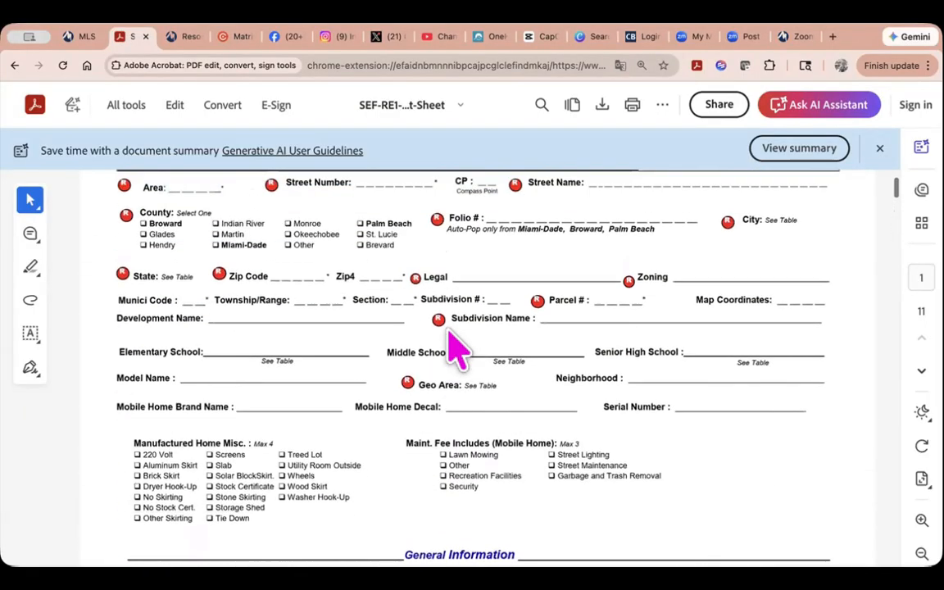
scroll(457, 349, "up", 3)
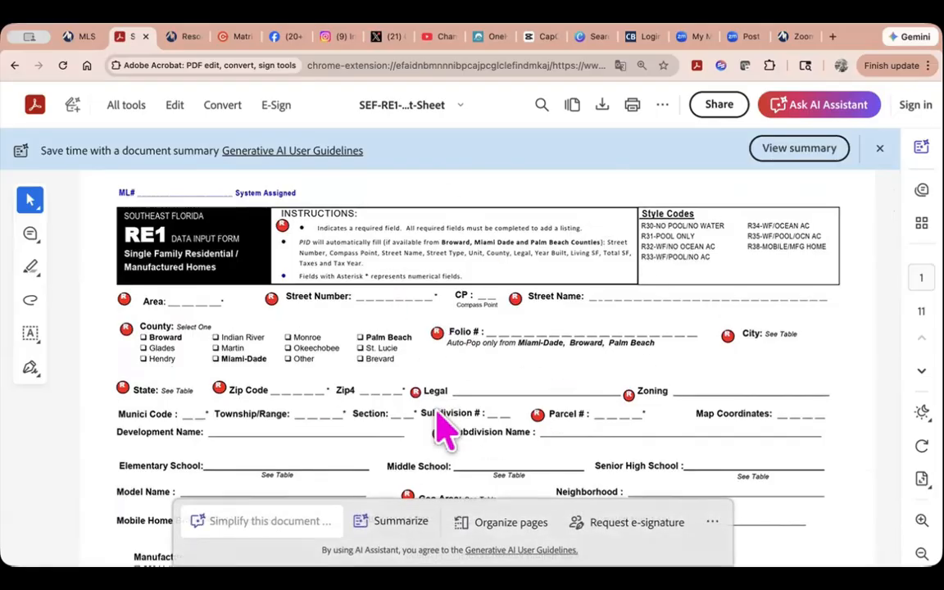
Hide the floating AI assistant bar and scroll to the General Information Con't page
left_click(712, 521)
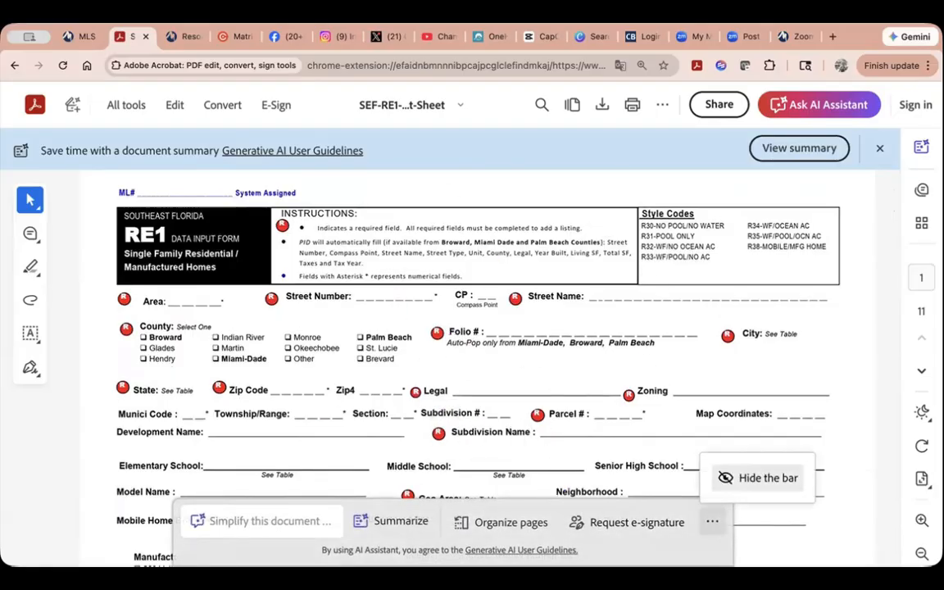
left_click(758, 478)
scroll(571, 408, "down", 2)
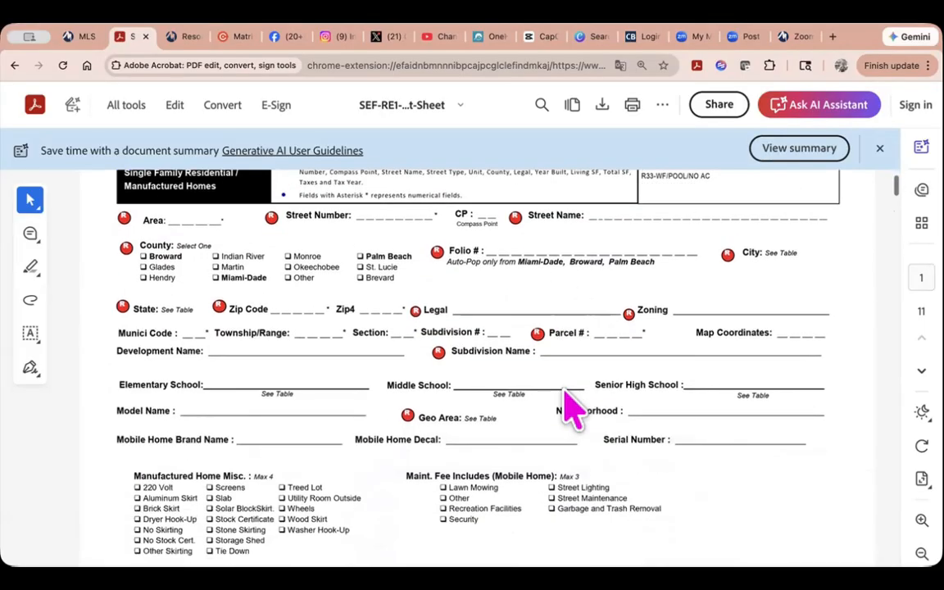
scroll(571, 407, "down", 20)
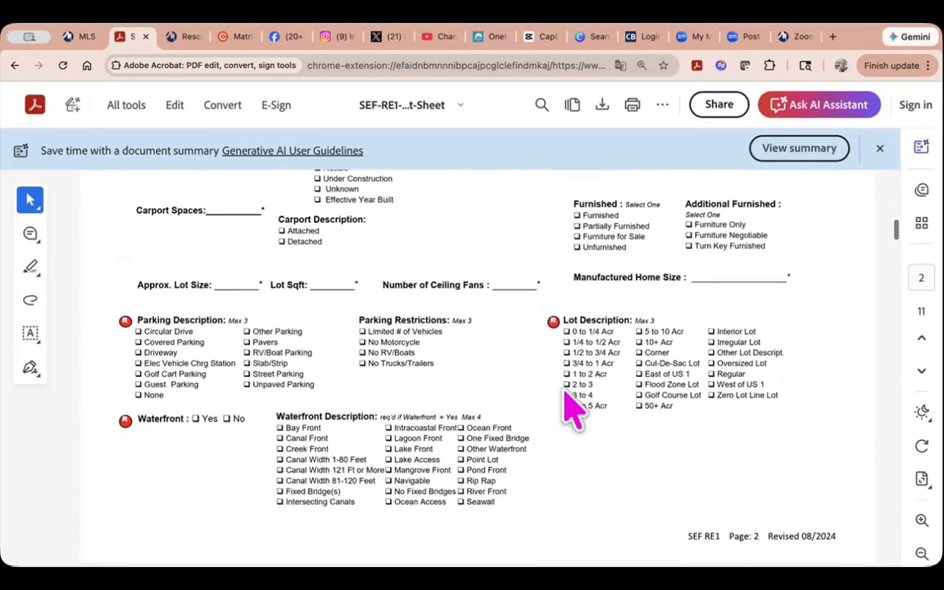
scroll(571, 410, "down", 1)
scroll(572, 409, "down", 1)
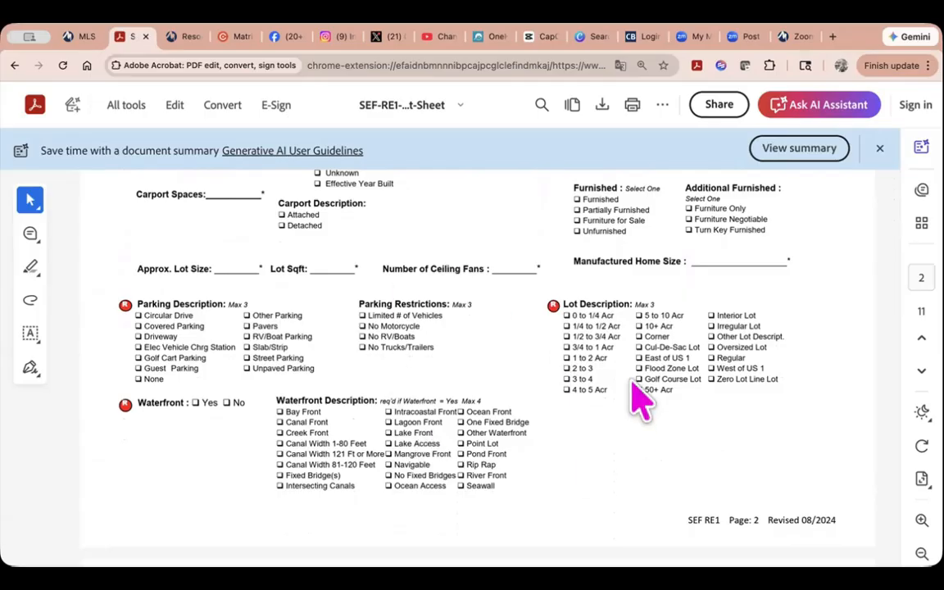
scroll(642, 402, "up", 10)
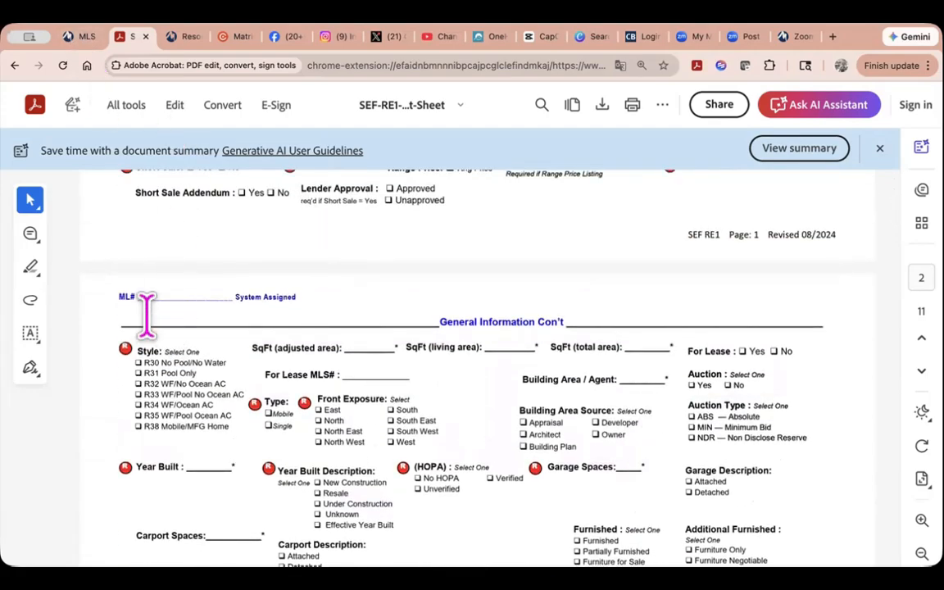
Return to the MIAMI REALTORS home page and launch CoreLogic Matrix from Resource Panels
left_click(85, 38)
left_click(35, 105)
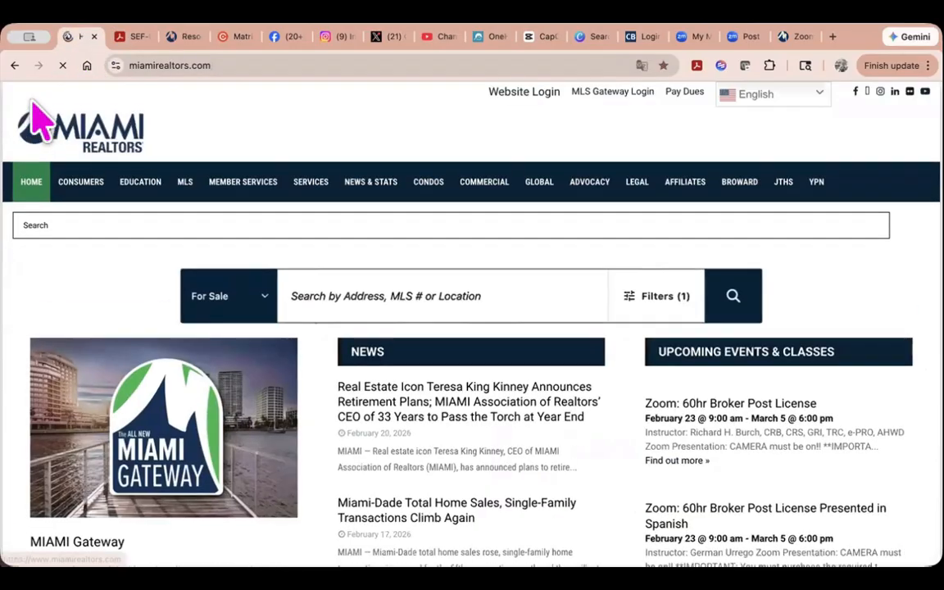
scroll(168, 345, "down", 1)
scroll(168, 344, "down", 4)
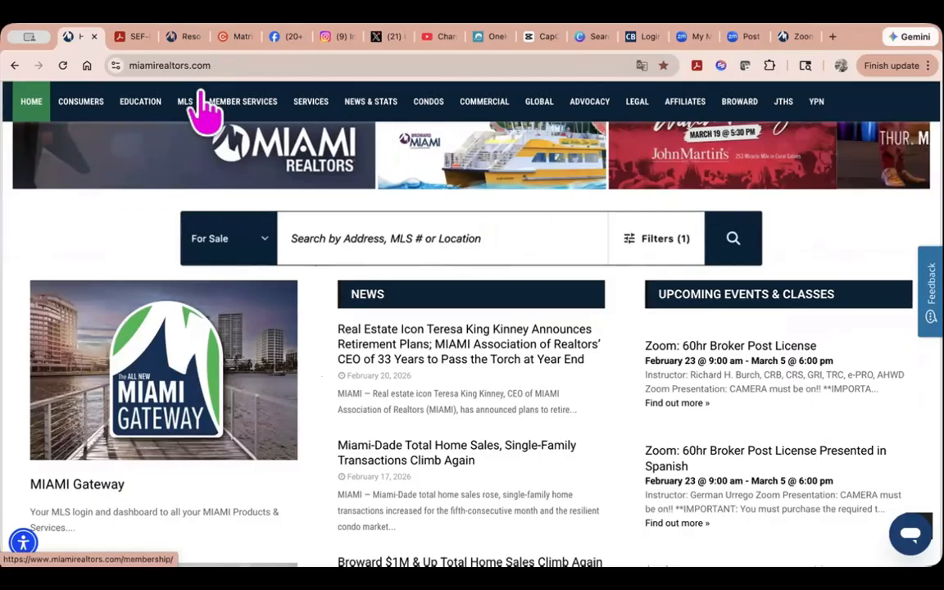
left_click(188, 38)
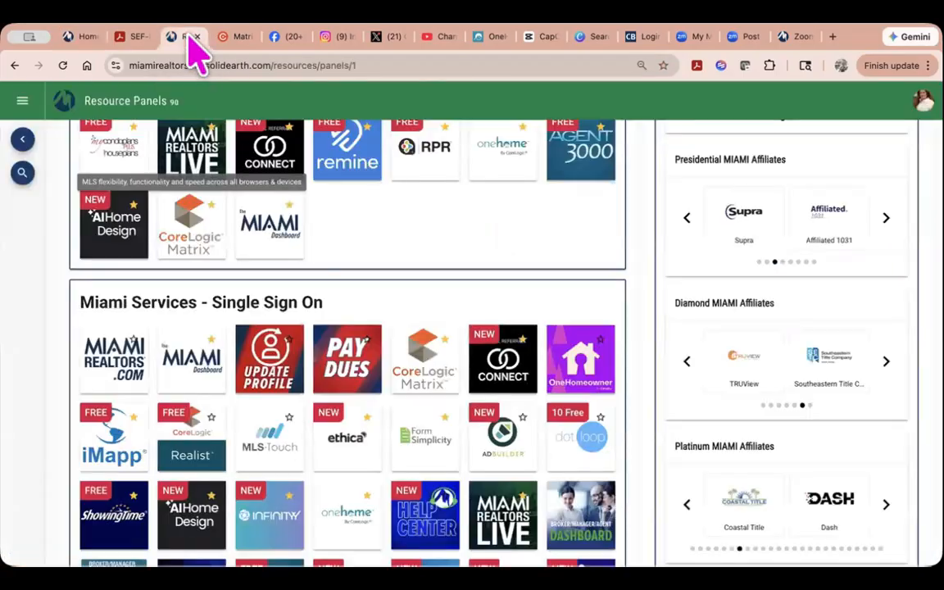
left_click(442, 392)
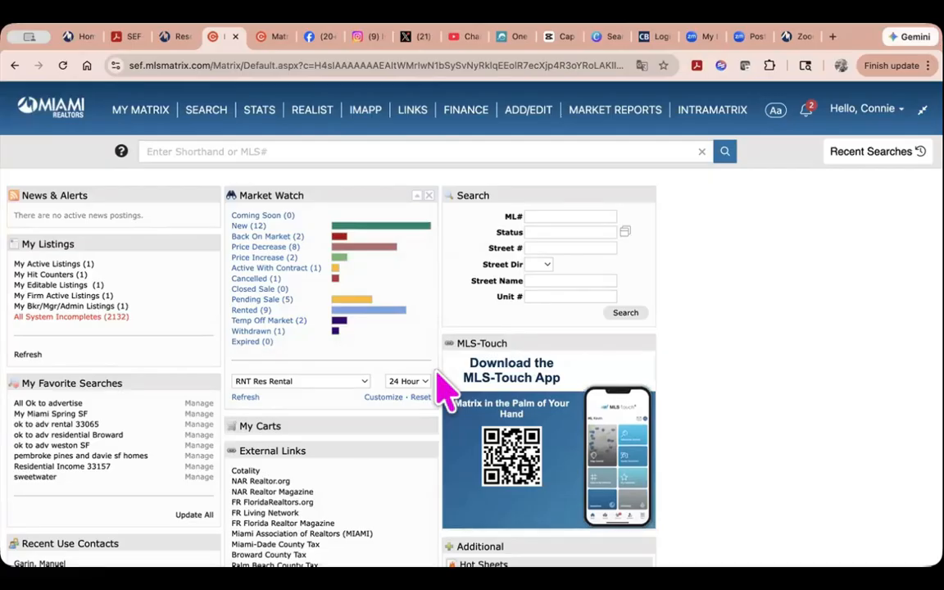
Go to ADD/EDIT > Add/Edit and choose Add new for Listings
mouse_move(536, 130)
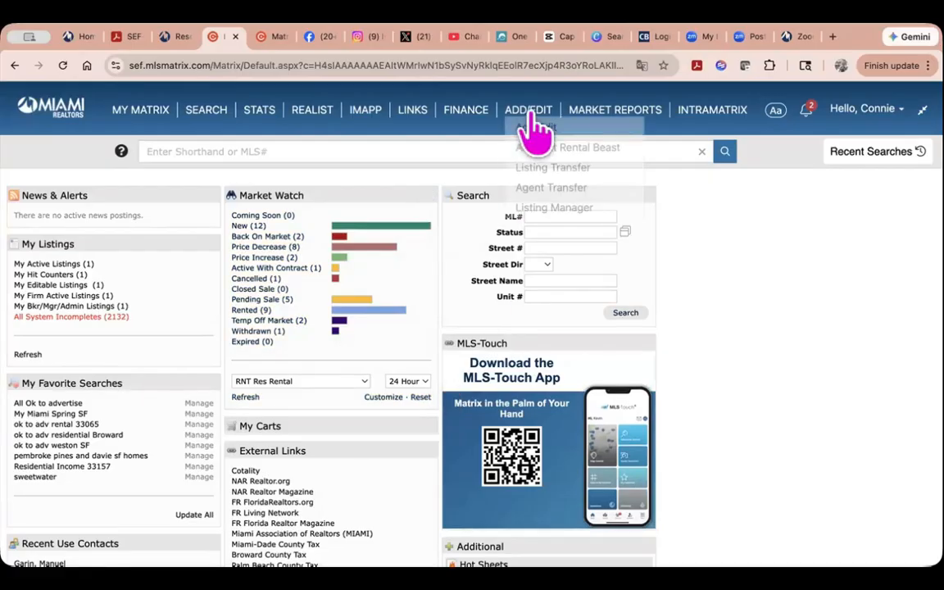
left_click(534, 130)
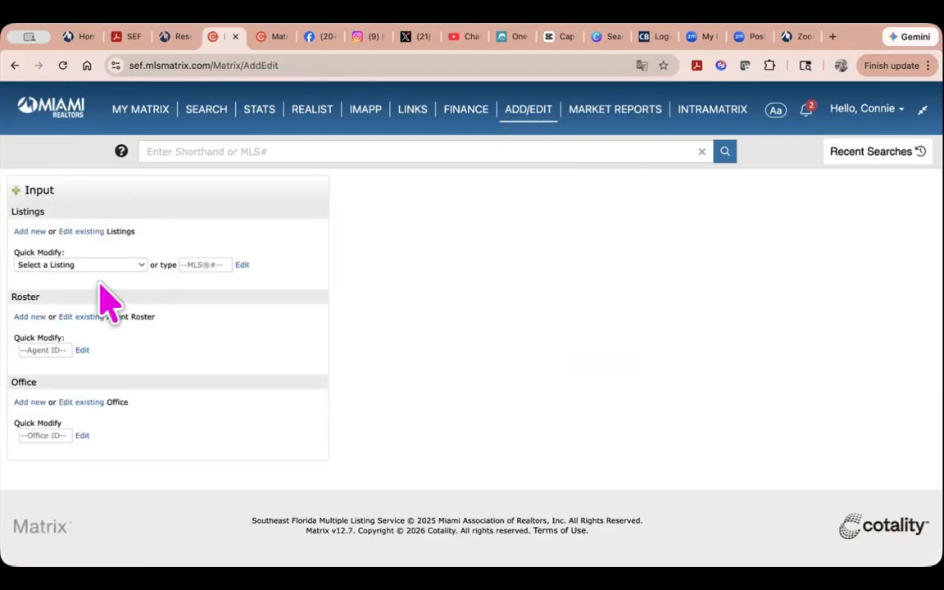
left_click(32, 233)
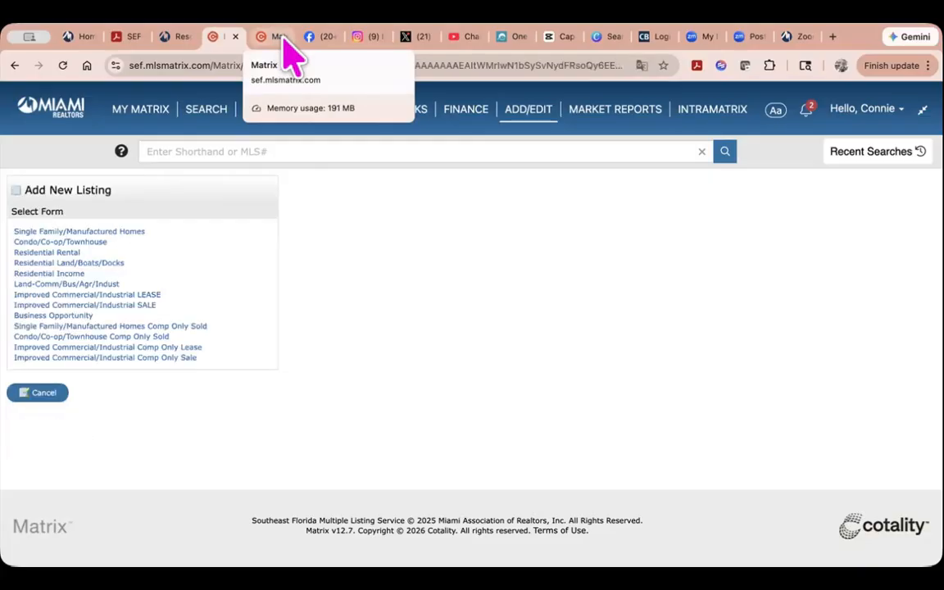
Choose the Single Family/Manufactured Homes form with Miami-Dade County for the tax search
left_click(97, 233)
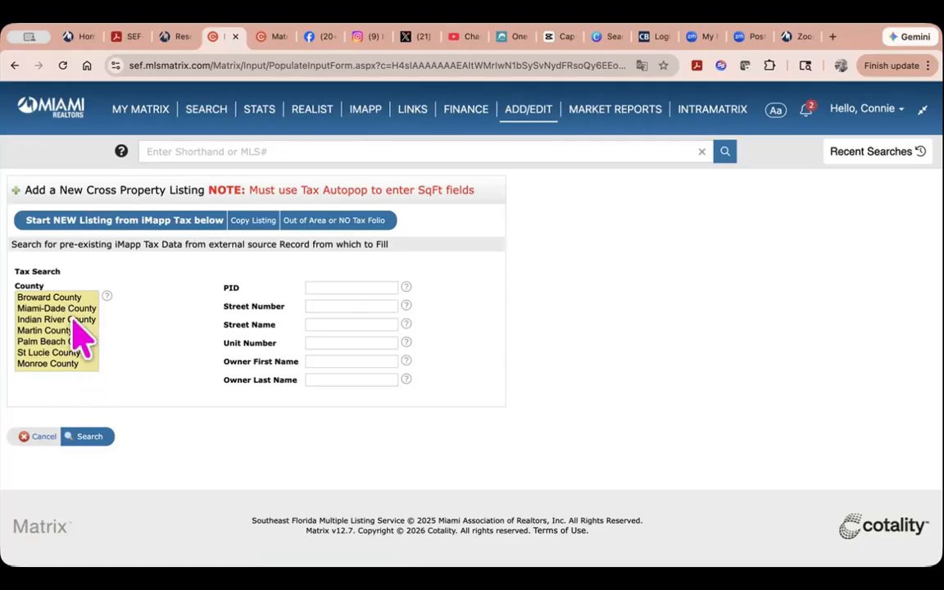
left_click(84, 310)
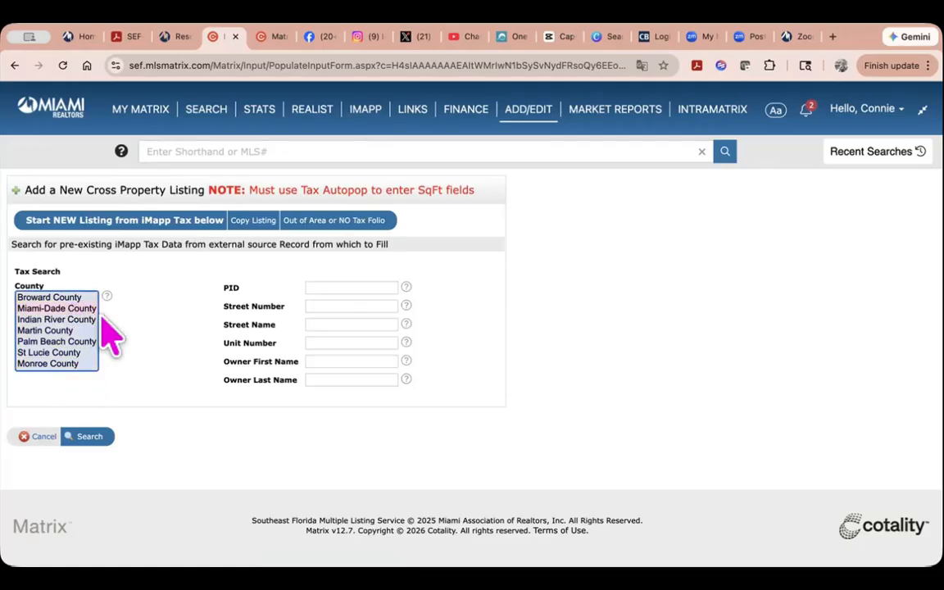
left_click(311, 287)
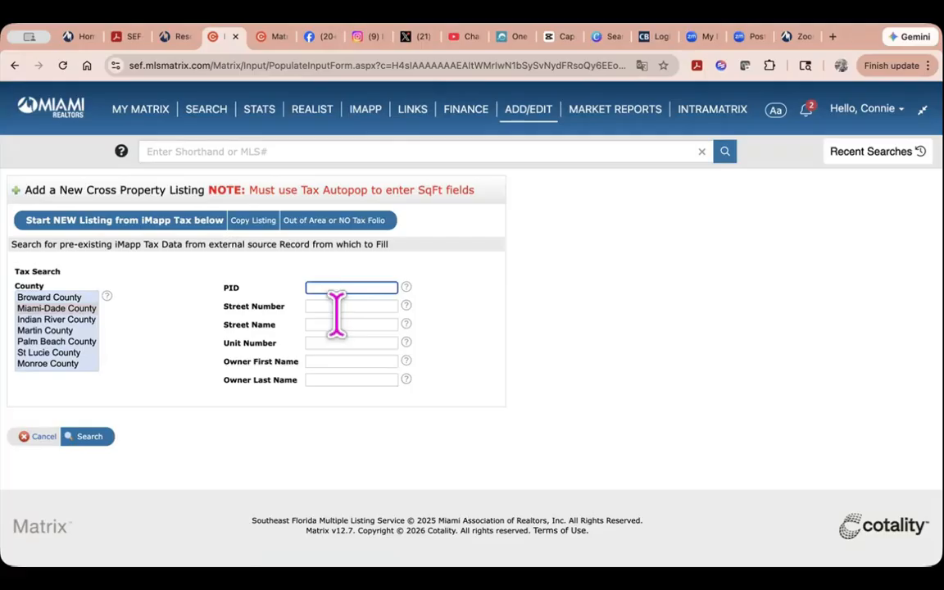
left_click(322, 308)
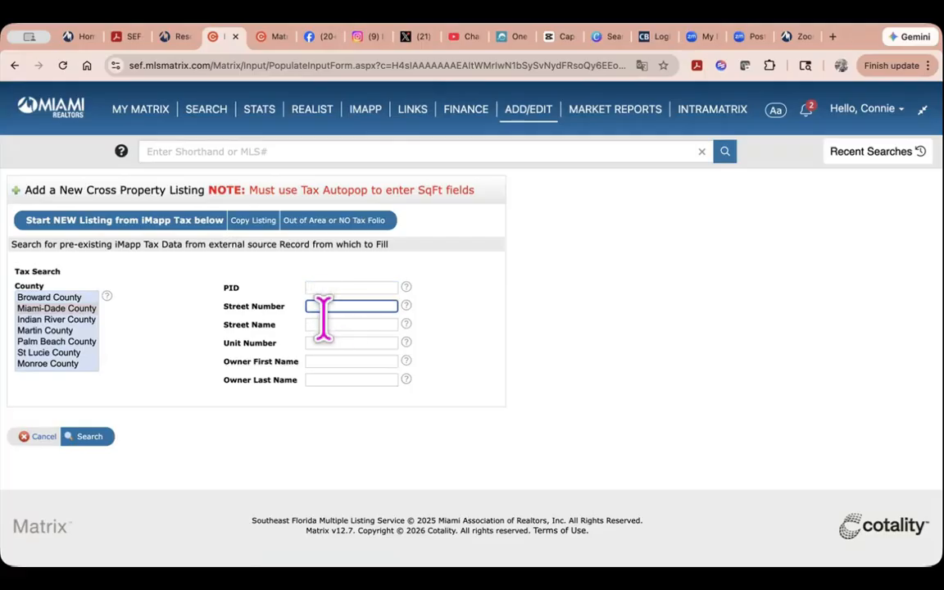
left_click(322, 322)
left_click(327, 342)
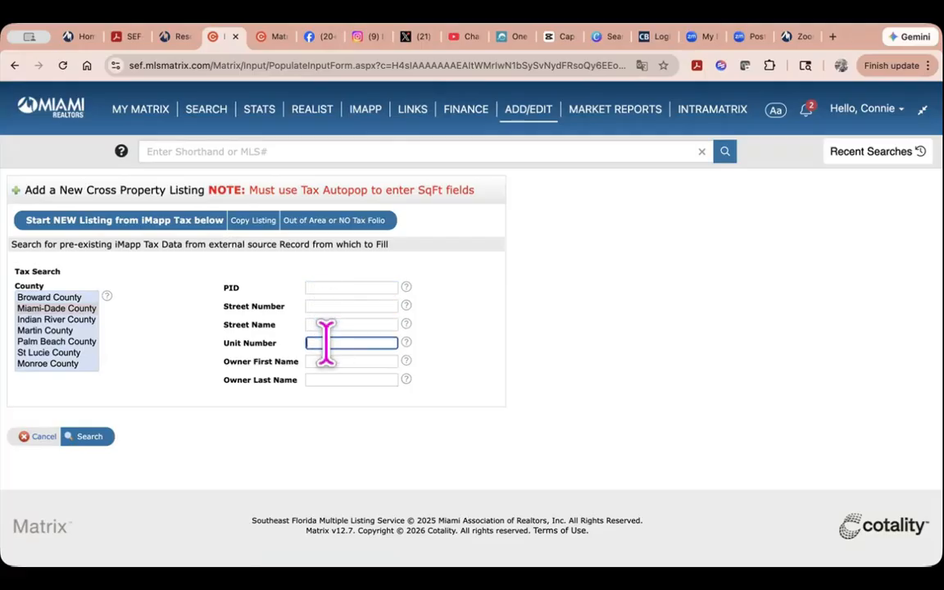
left_click(328, 361)
left_click(327, 380)
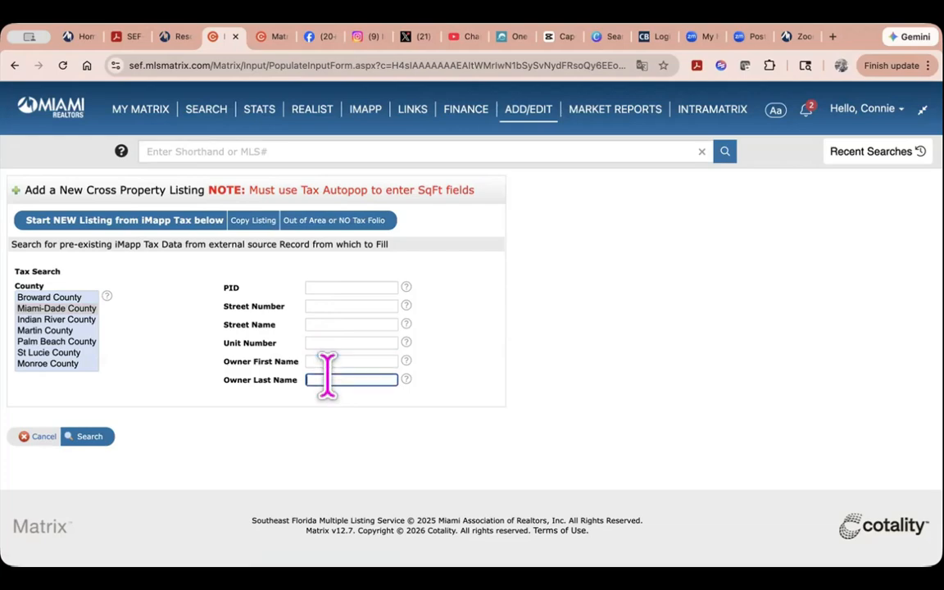
left_click(319, 306)
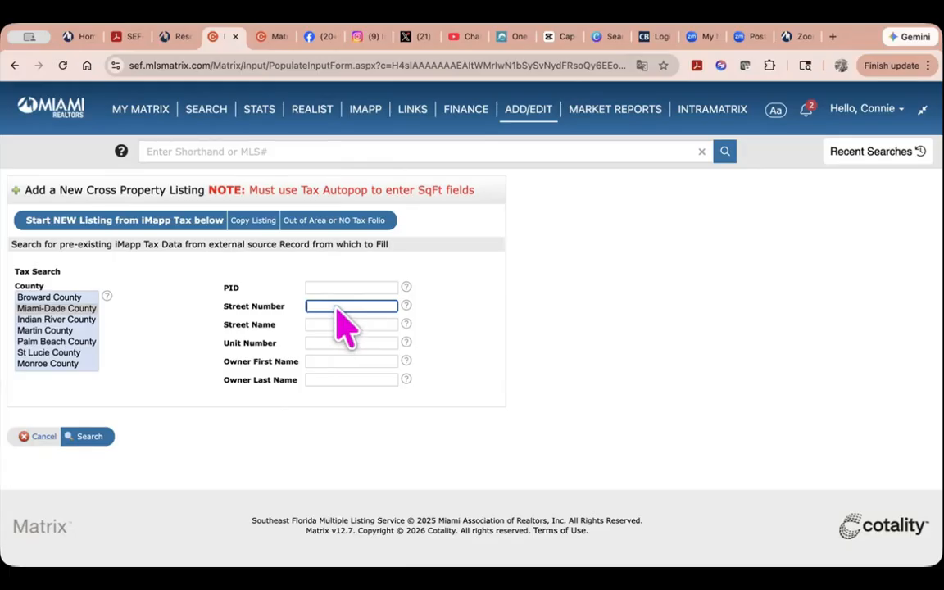
type("3369")
left_click(329, 325)
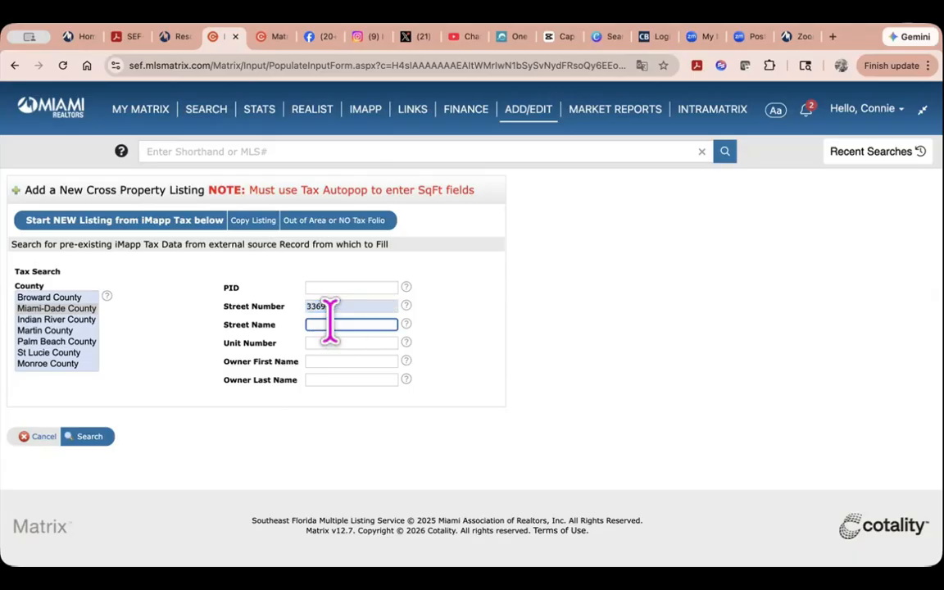
type("29")
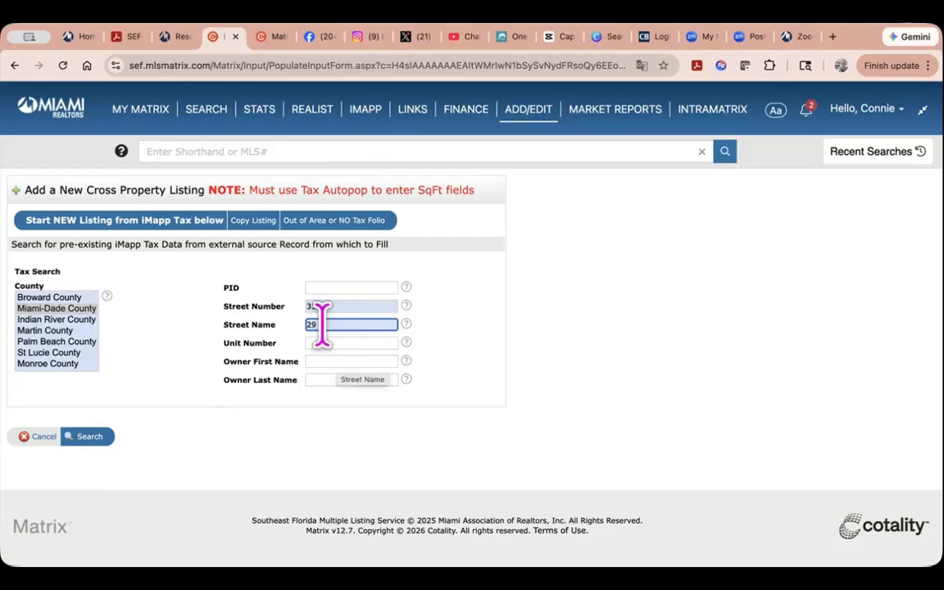
left_click(89, 436)
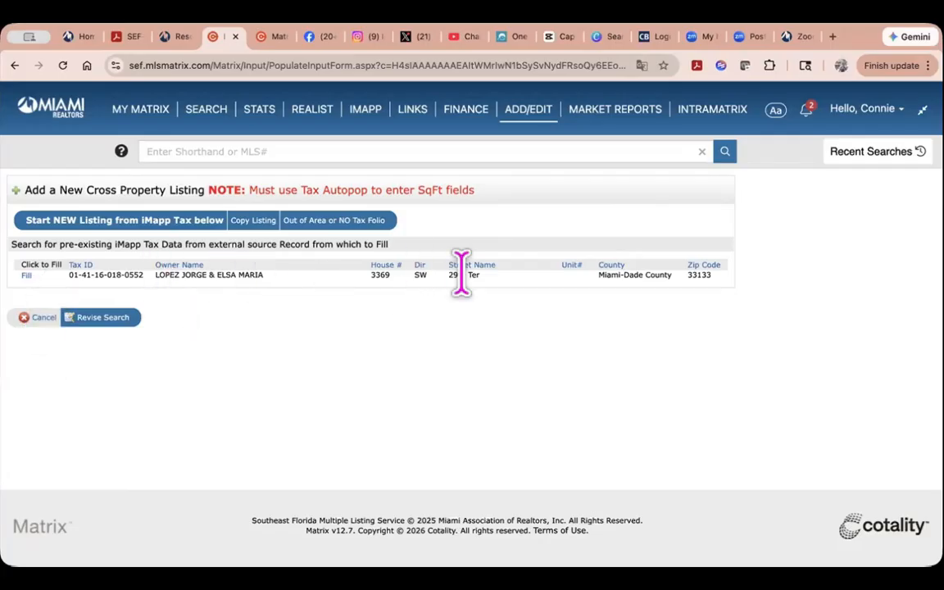
Fill the Single Family input form from the matching tax record, reaching the MLS Rules Notice
mouse_move(742, 116)
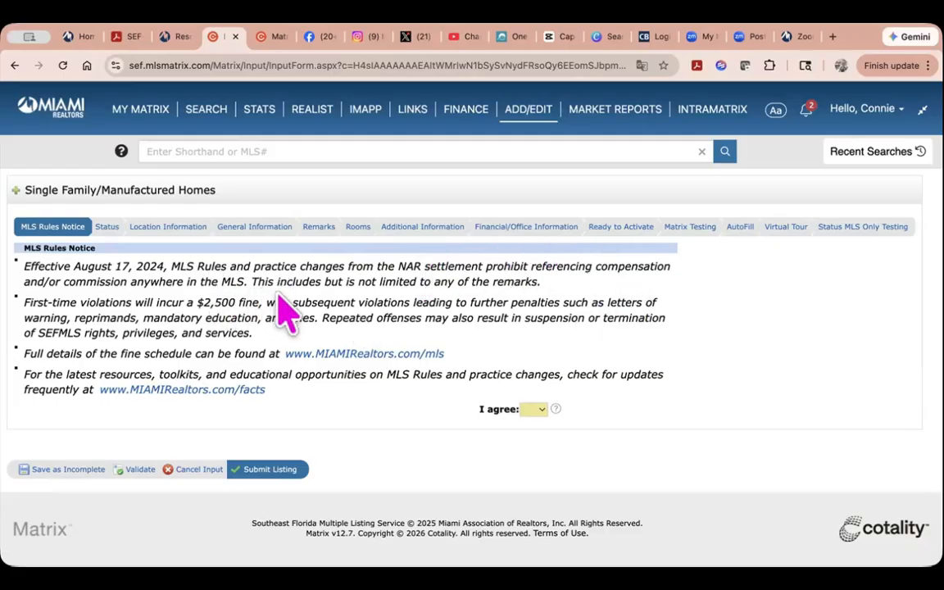
Answer Yes to the MLS rules notice and review the Status Information section
left_click(534, 410)
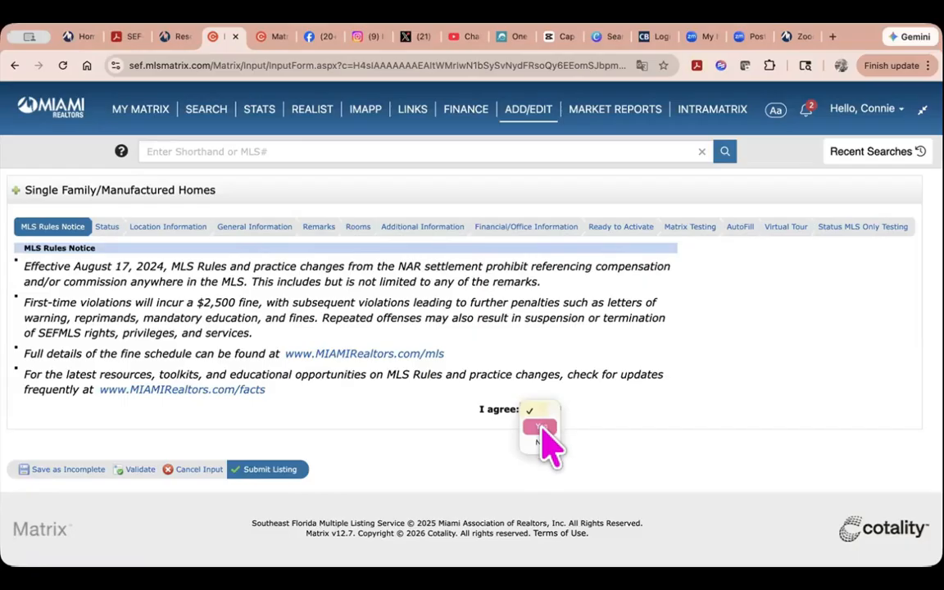
left_click(541, 426)
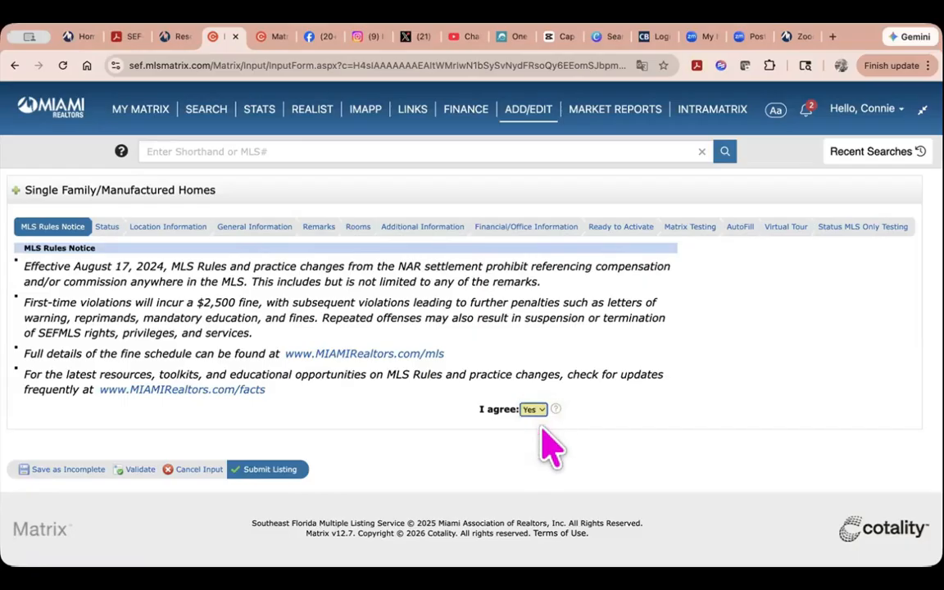
left_click(107, 230)
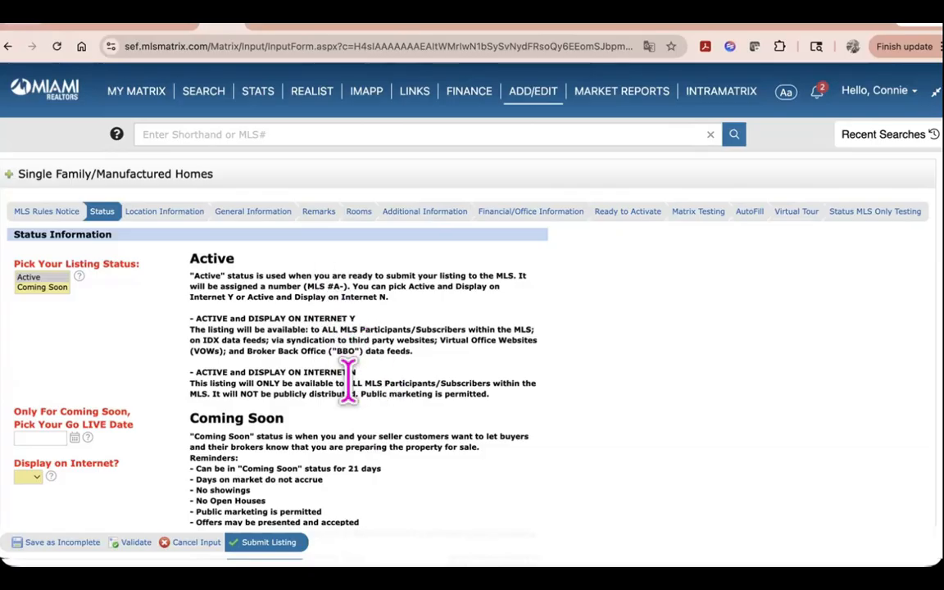
scroll(347, 379, "down", 3)
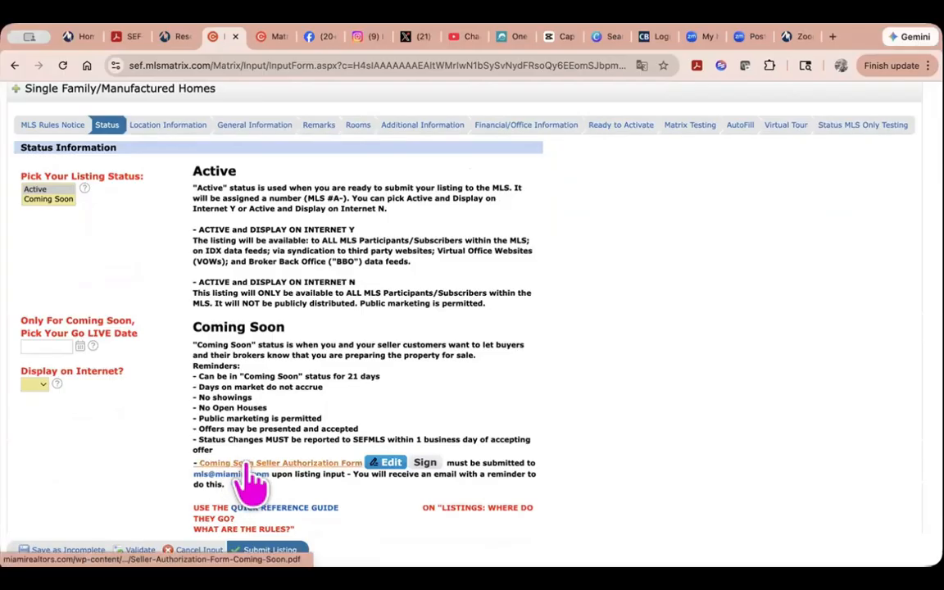
Read through the three-page Coming Soon Seller Authorization Form PDF, then return to Matrix
left_click(244, 465)
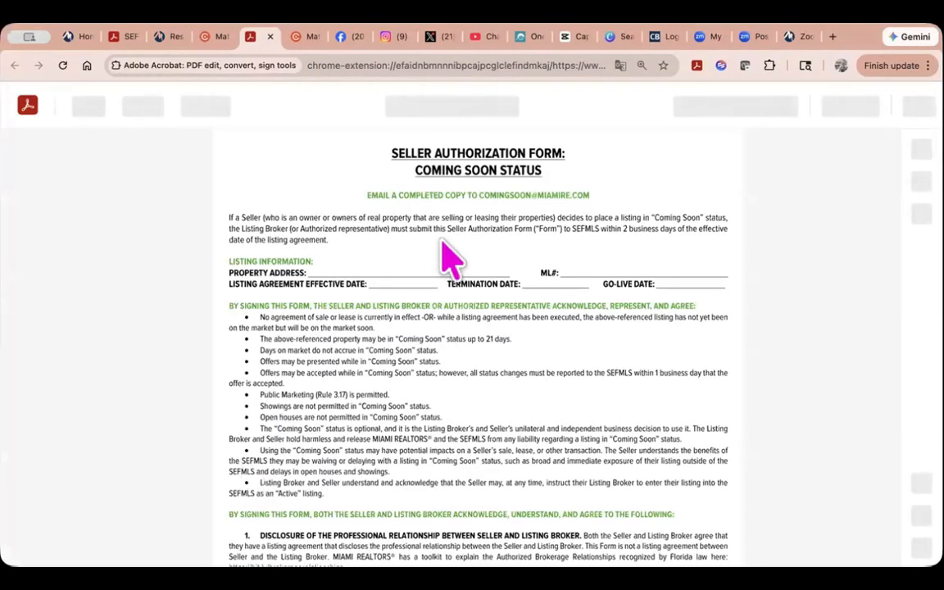
scroll(424, 484, "down", 8)
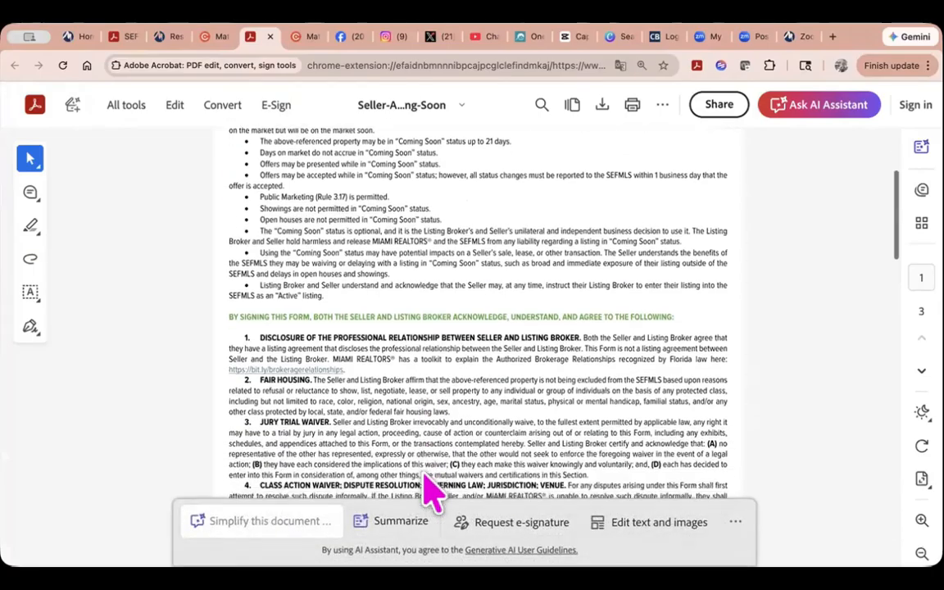
scroll(424, 475, "down", 10)
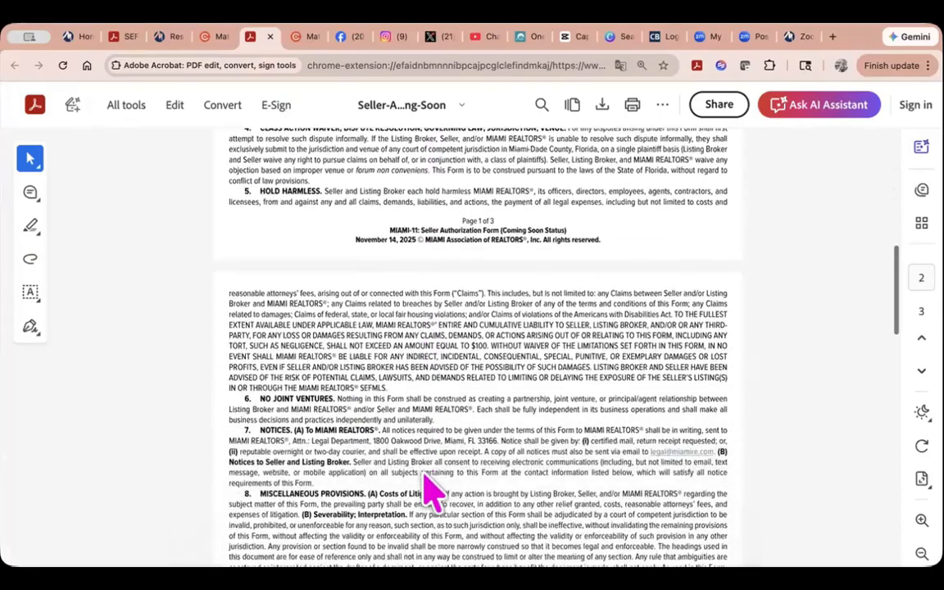
scroll(432, 490, "down", 8)
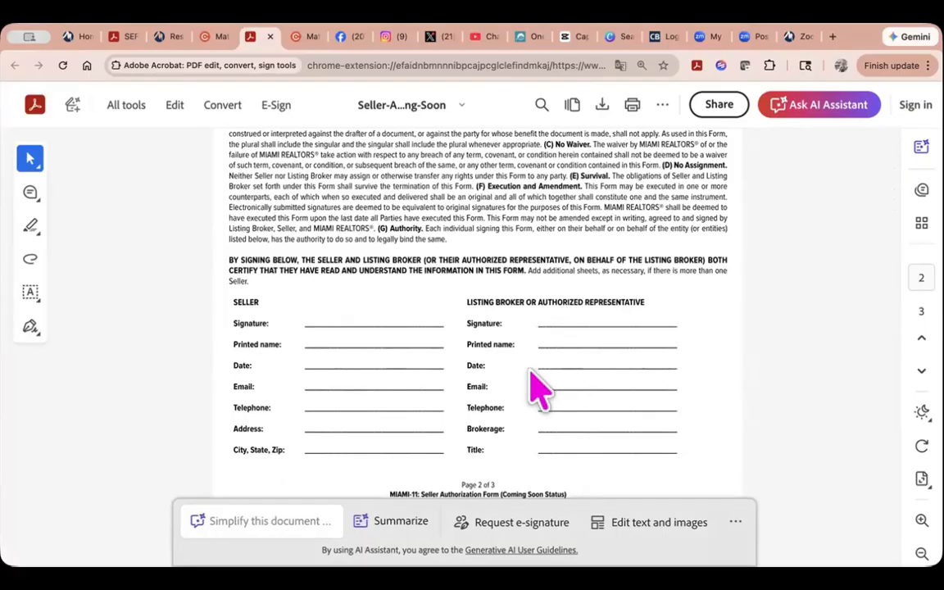
scroll(538, 390, "down", 4)
scroll(537, 390, "down", 10)
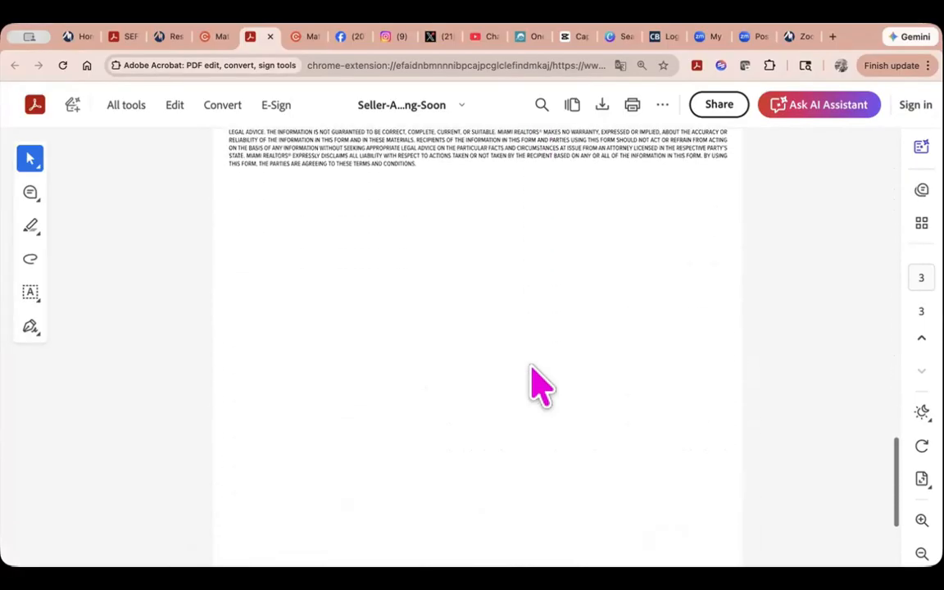
left_click(214, 36)
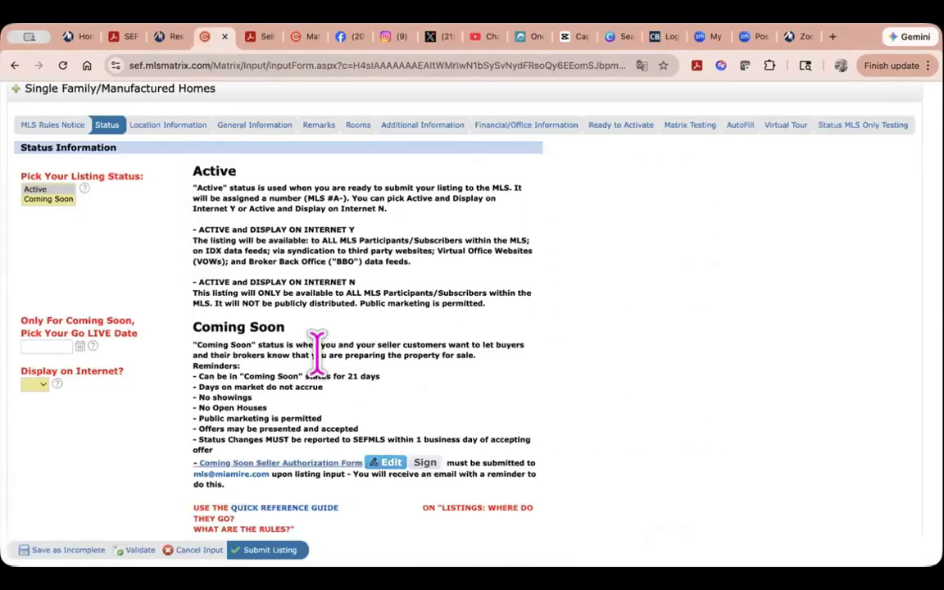
Set Display on Internet to Yes, leaving the Go LIVE Date empty
left_click(80, 347)
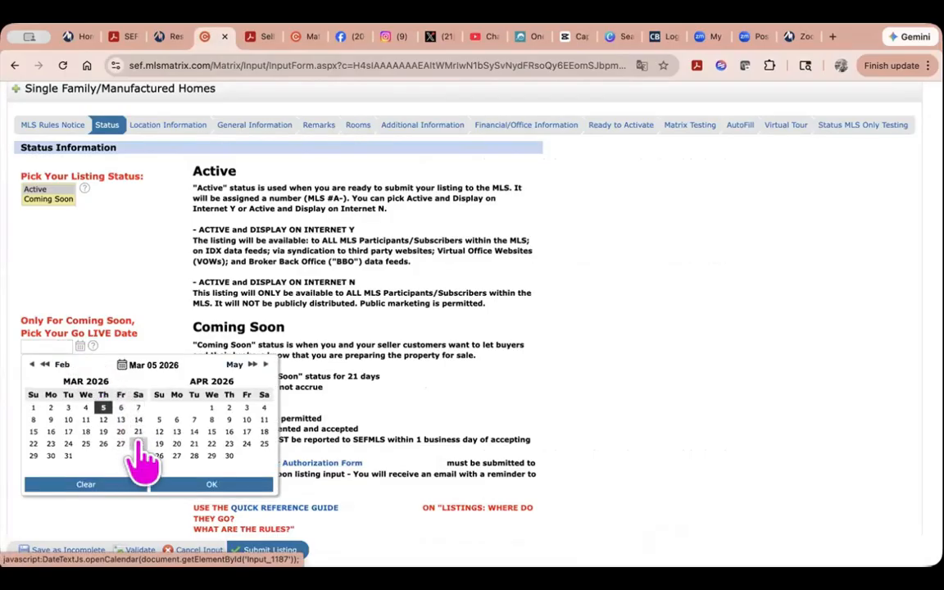
left_click(155, 320)
left_click(37, 384)
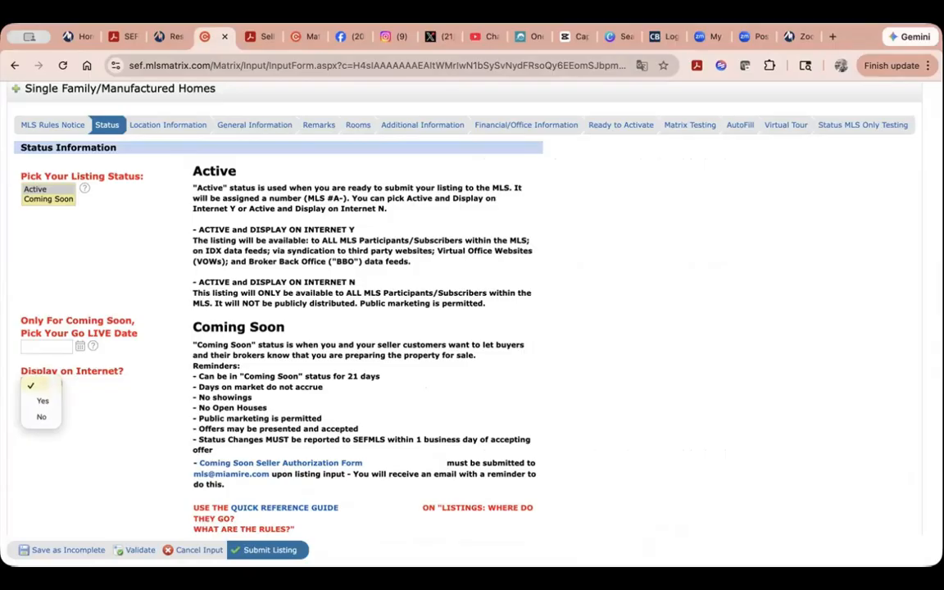
key("Escape")
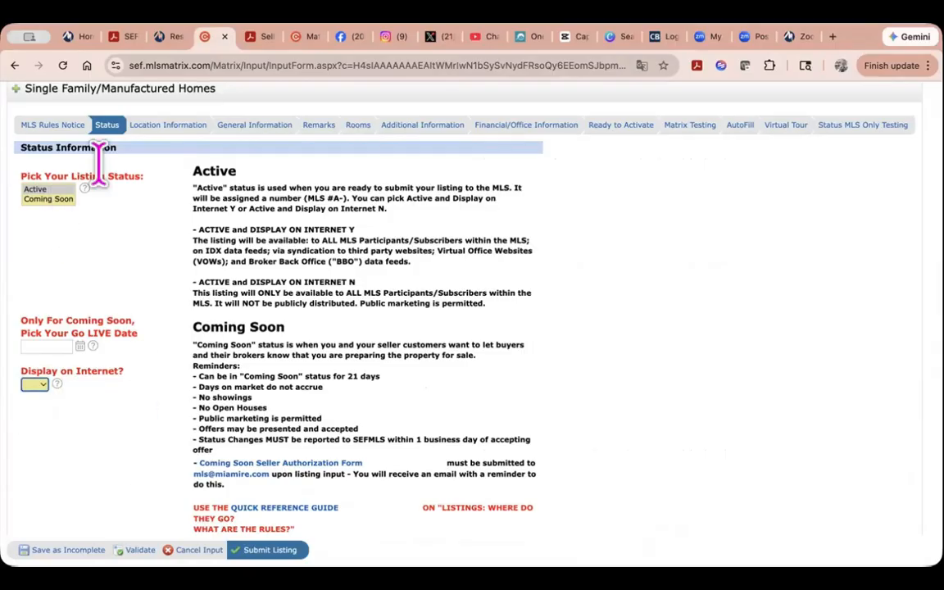
left_click(36, 384)
left_click(43, 402)
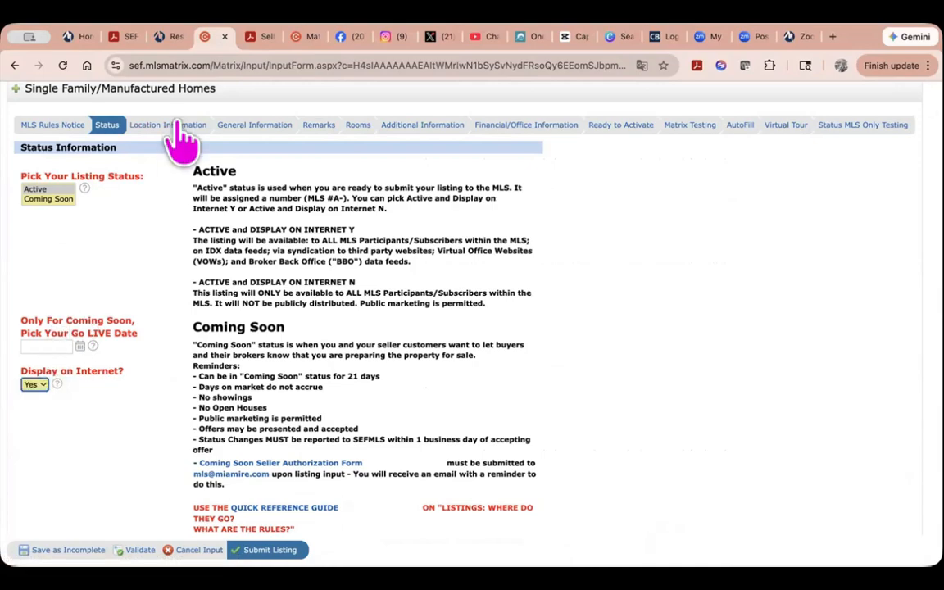
left_click(169, 127)
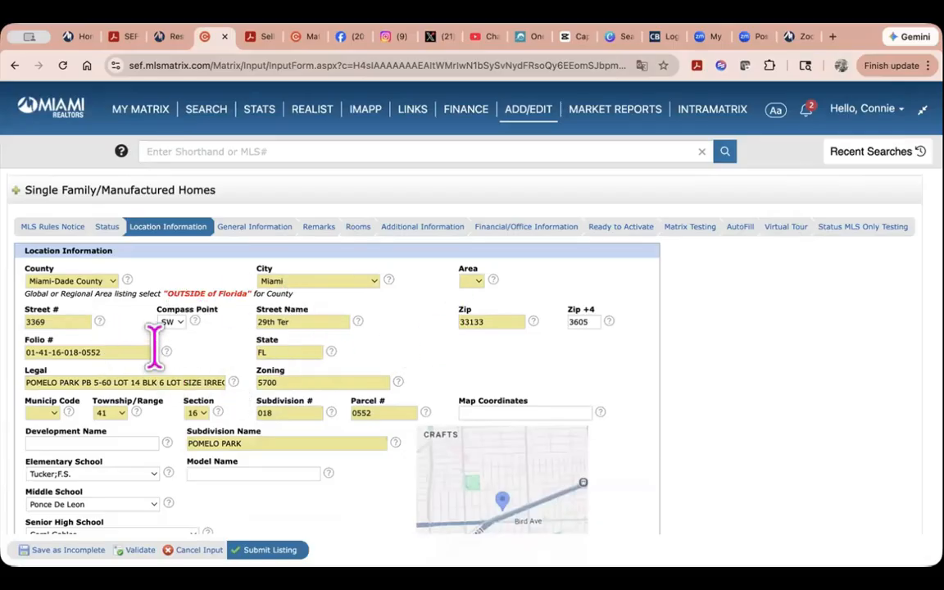
Set Municip Code to 1 and Area to 41, then validate the listing for missing fields
scroll(342, 433, "down", 2)
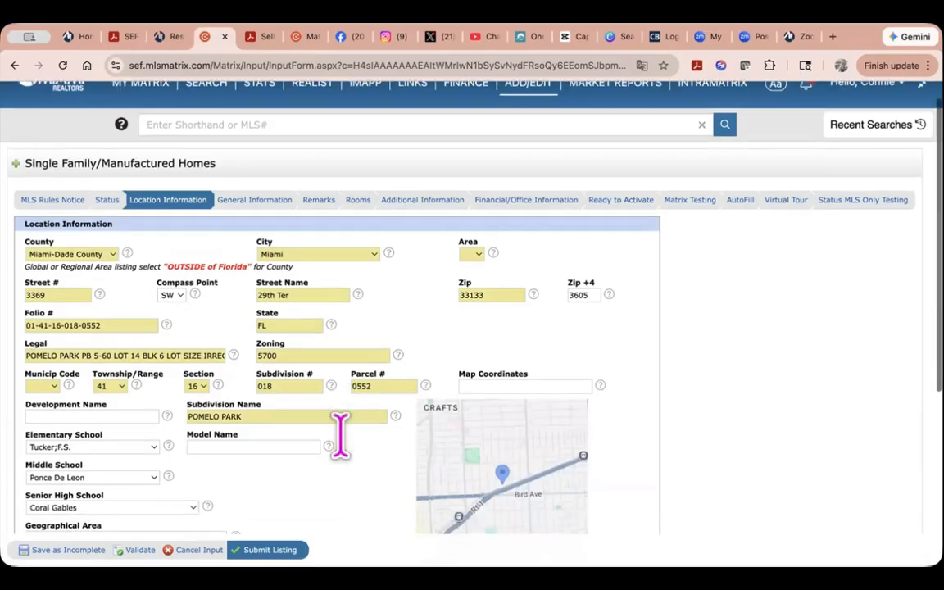
scroll(340, 434, "up", 2)
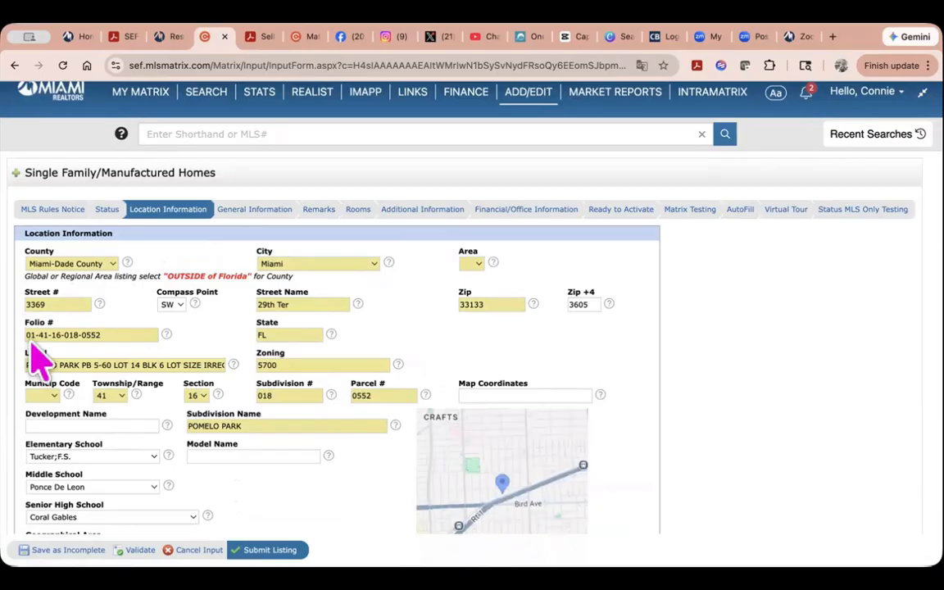
left_click(54, 400)
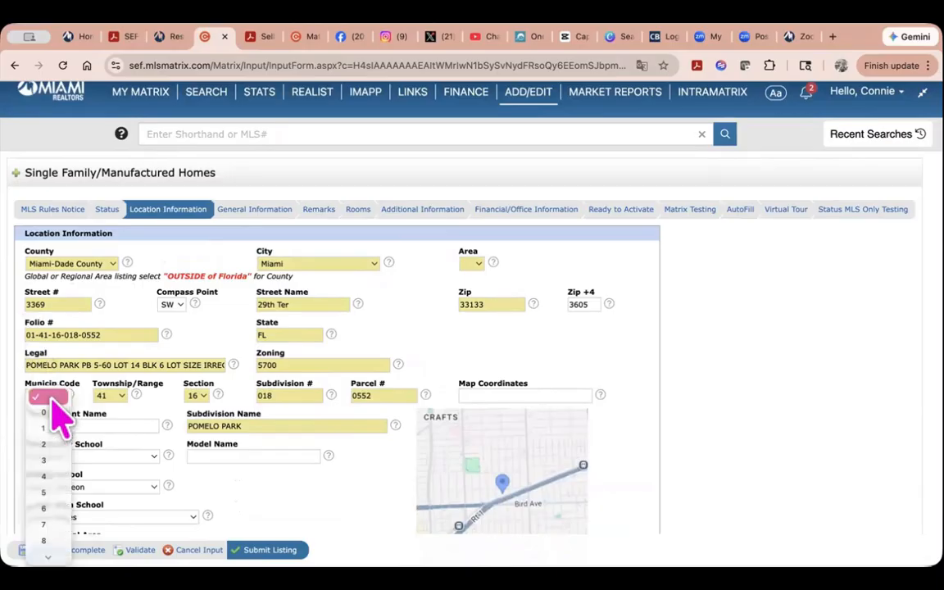
left_click(55, 428)
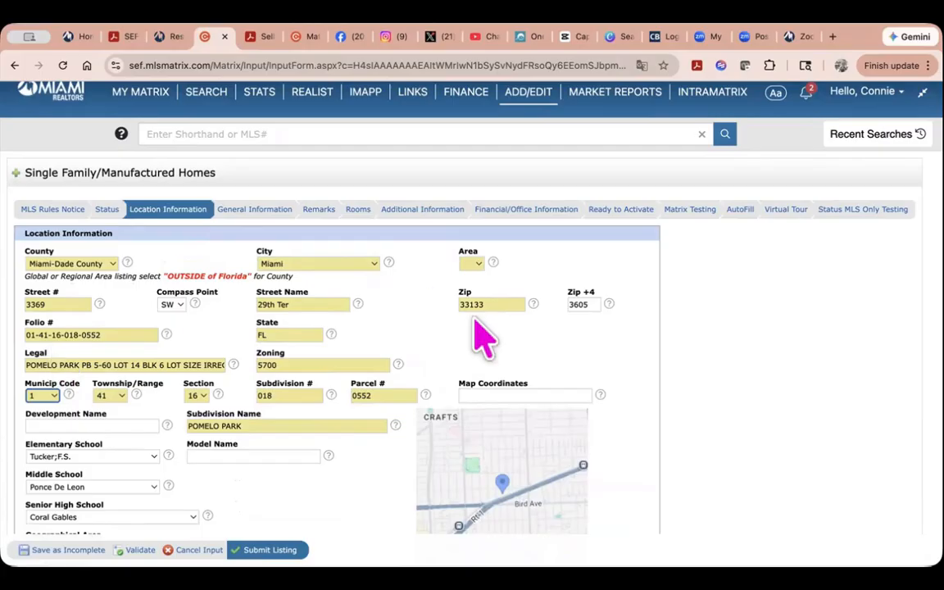
left_click(478, 264)
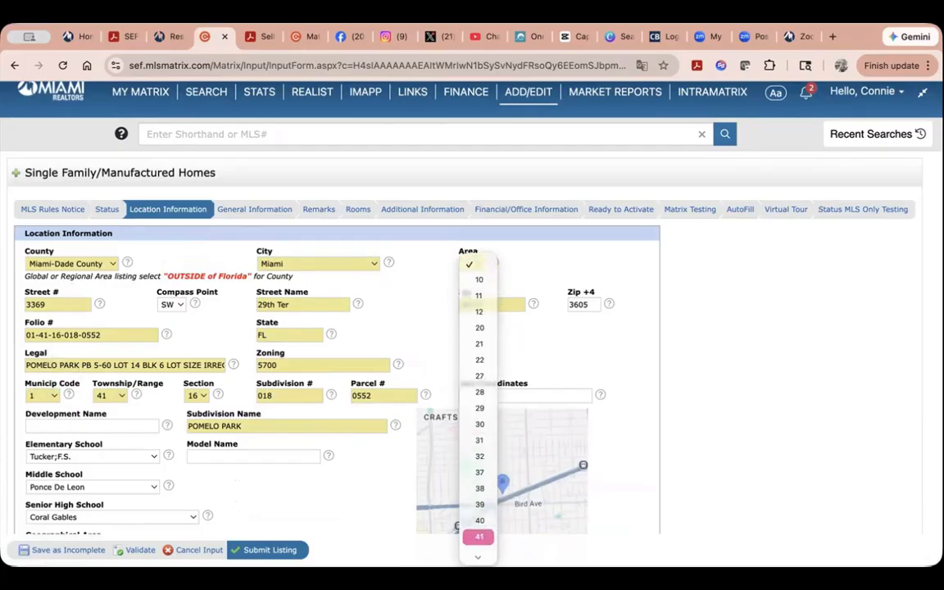
left_click(479, 537)
scroll(195, 434, "down", 3)
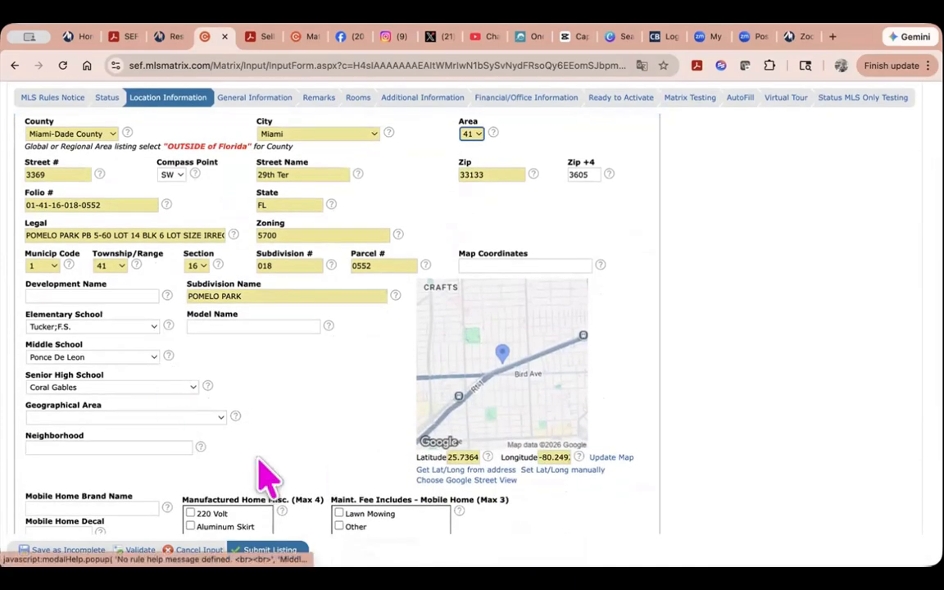
scroll(305, 474, "down", 2)
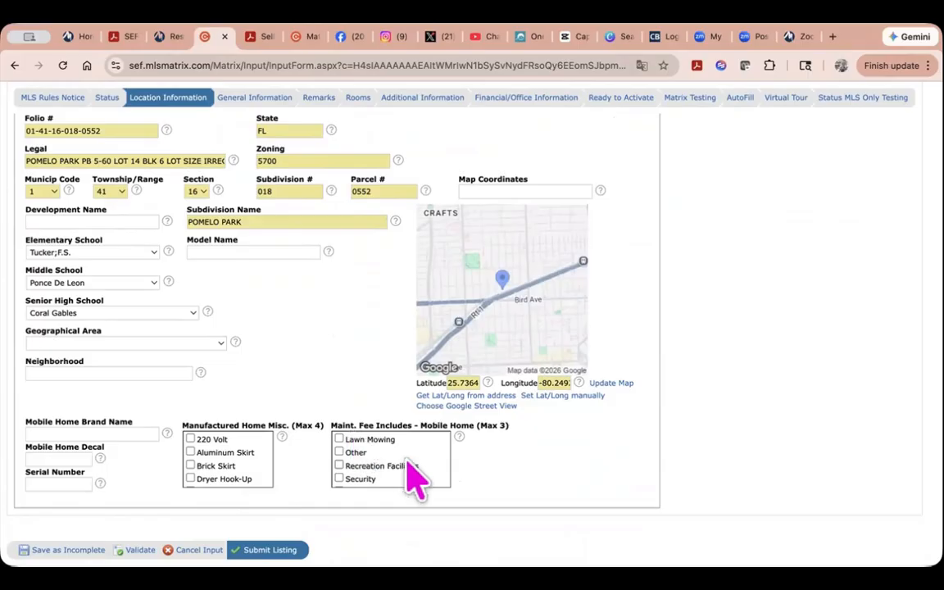
scroll(415, 481, "up", 6)
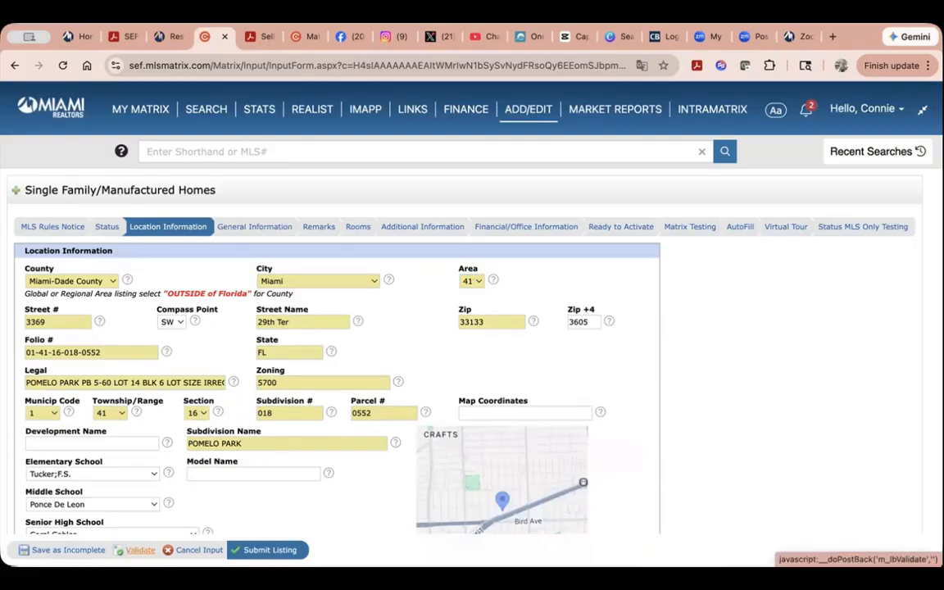
left_click(141, 549)
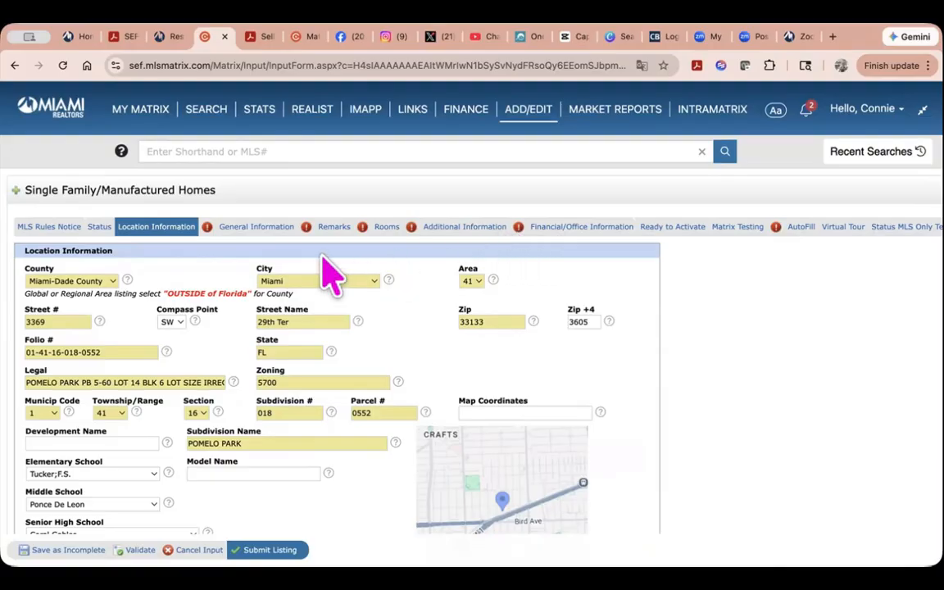
left_click(258, 231)
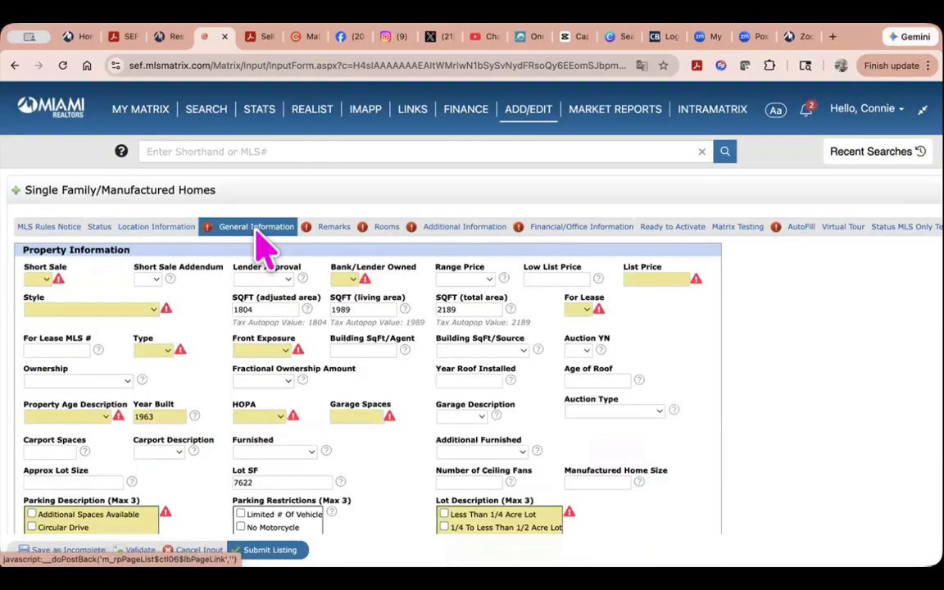
left_click(39, 280)
left_click(49, 300)
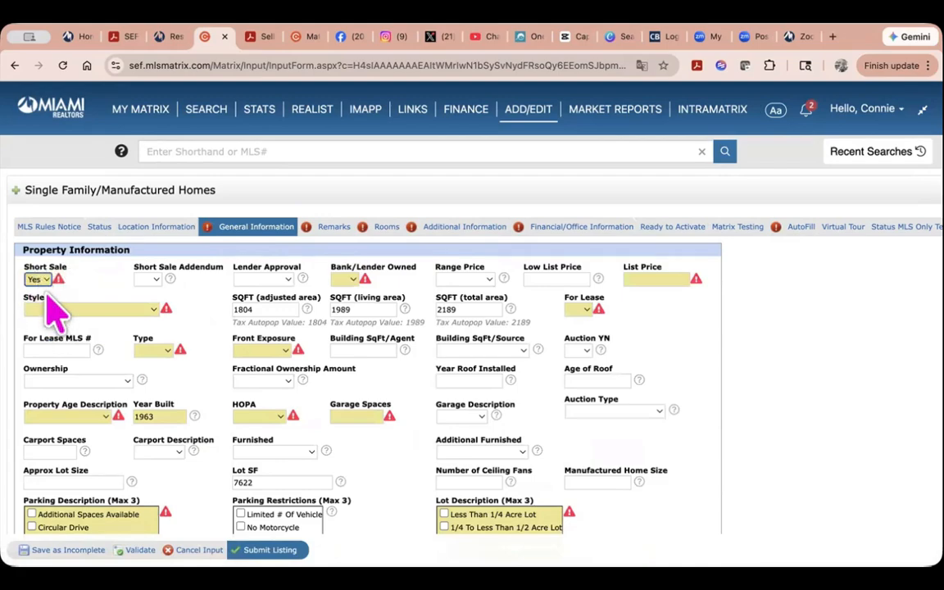
left_click(40, 281)
left_click(109, 304)
left_click(117, 309)
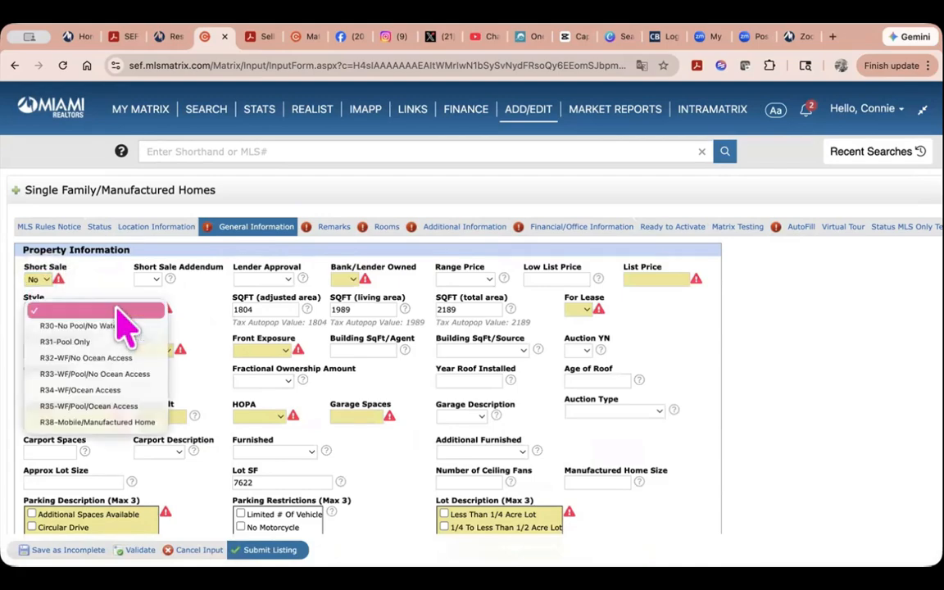
left_click(121, 346)
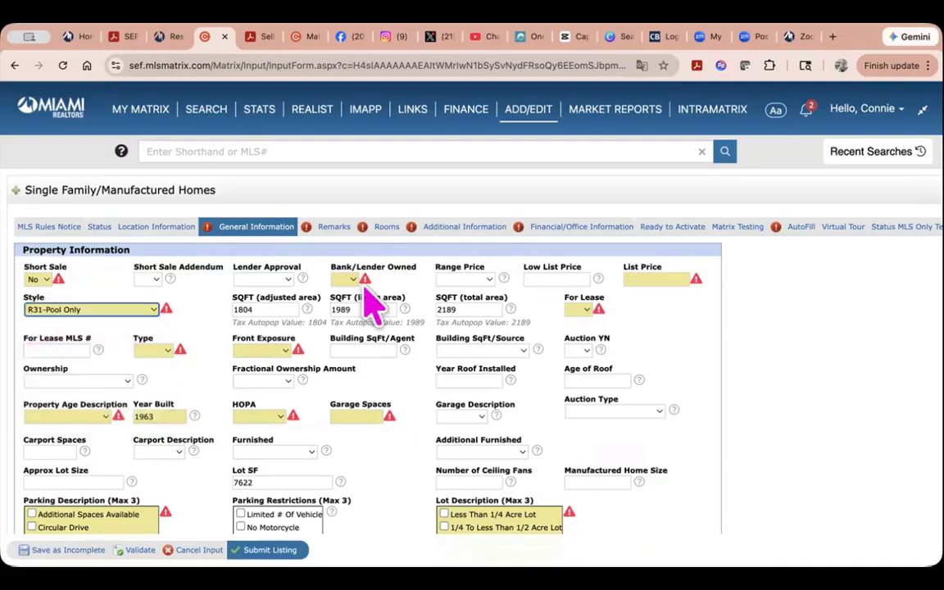
left_click(354, 278)
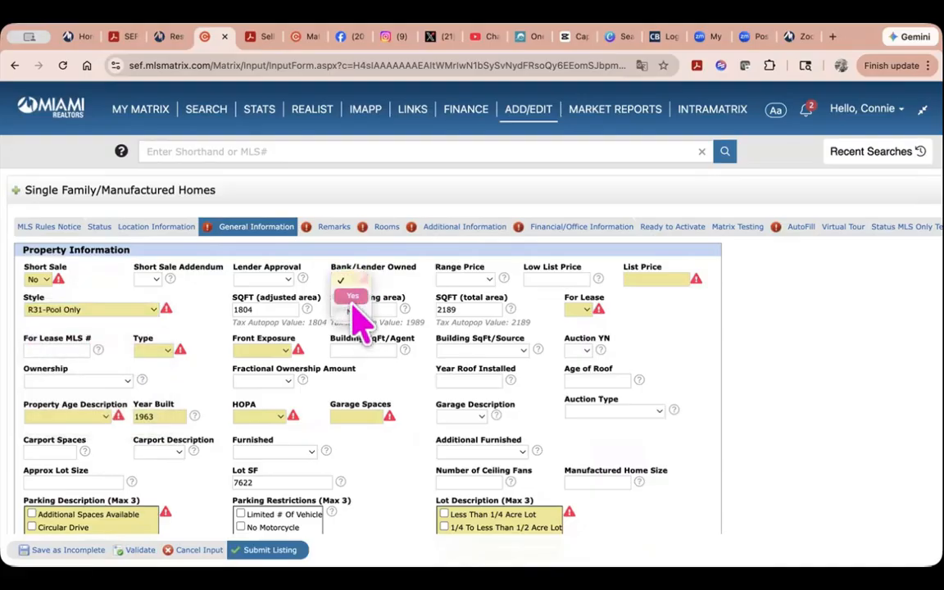
left_click(352, 308)
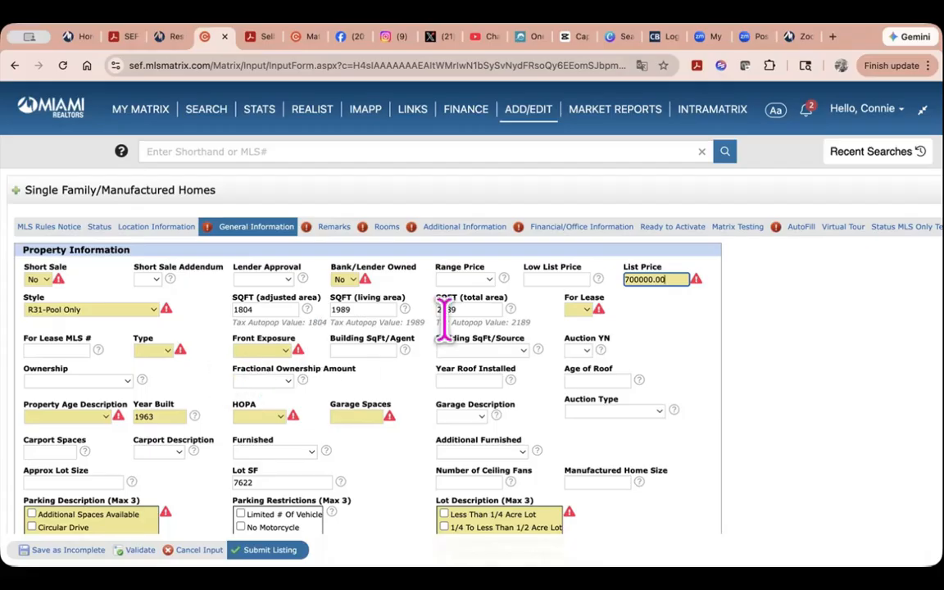
left_click(580, 310)
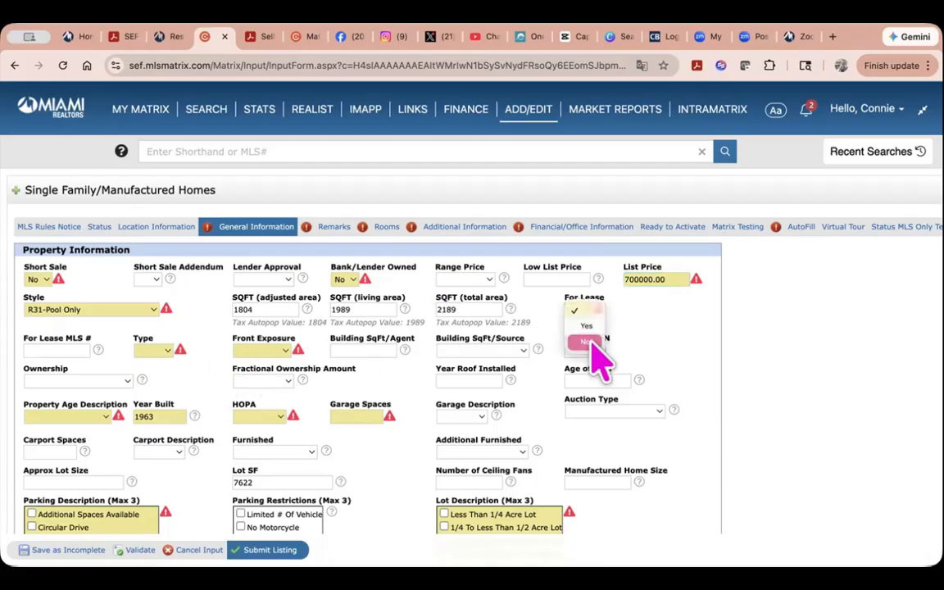
left_click(665, 332)
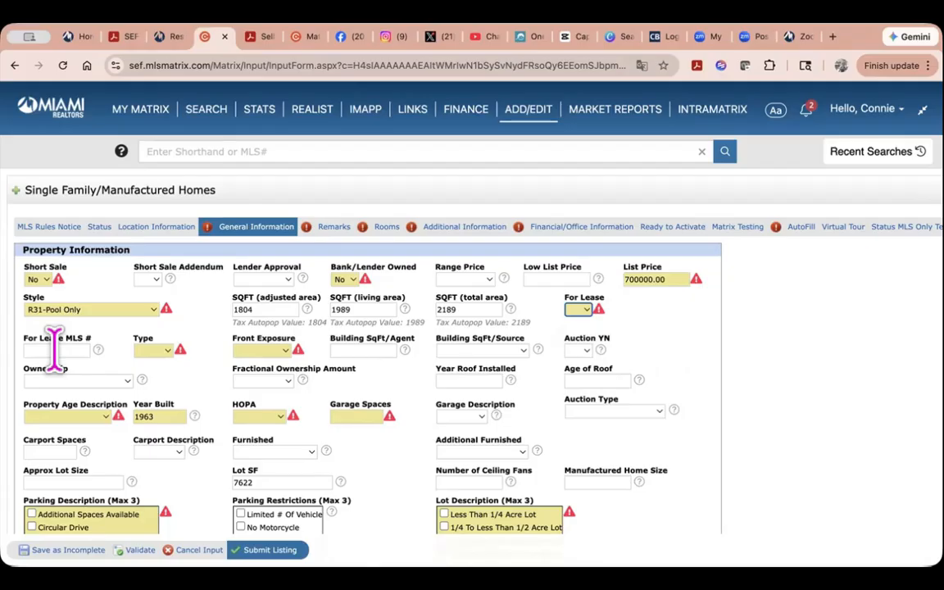
left_click(164, 352)
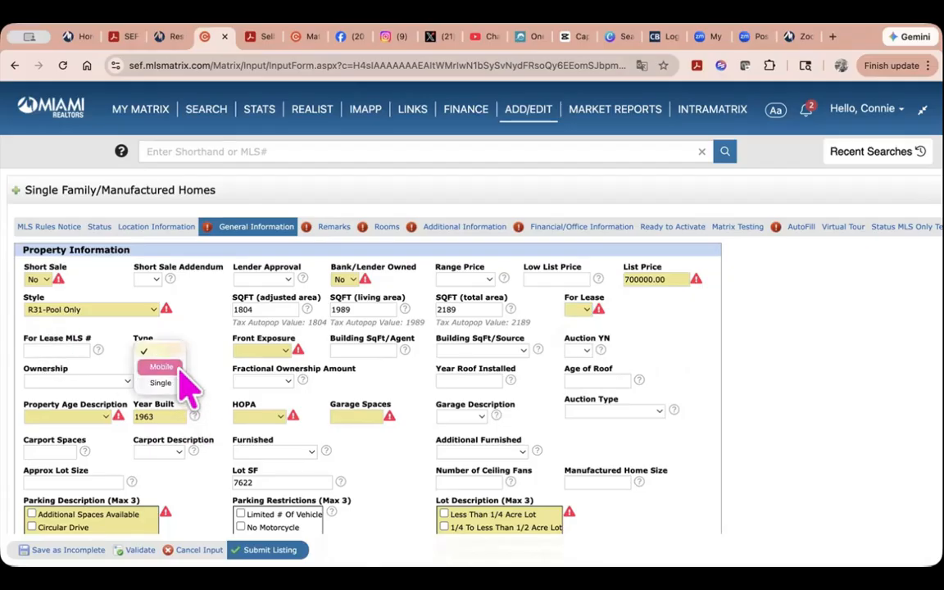
left_click(174, 383)
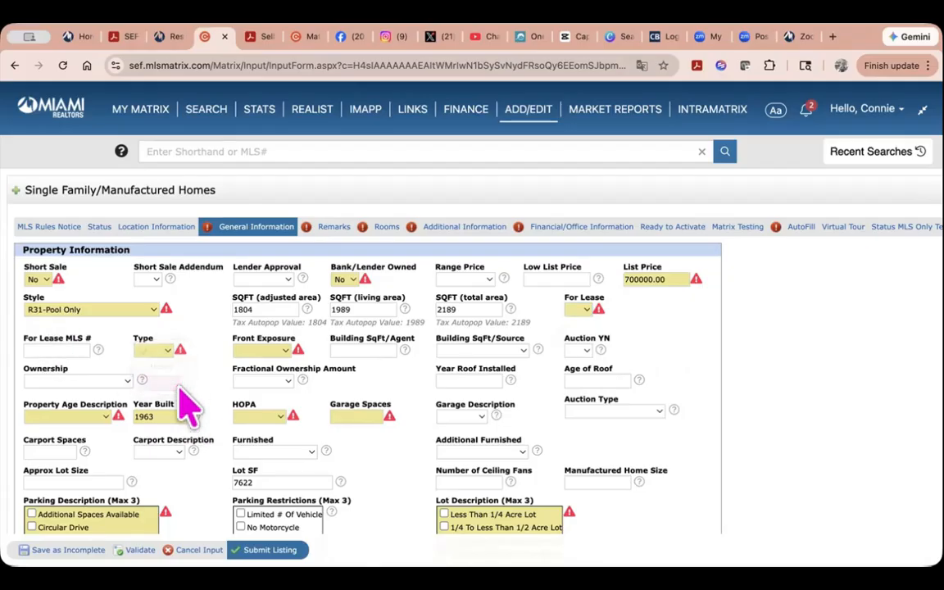
left_click(277, 347)
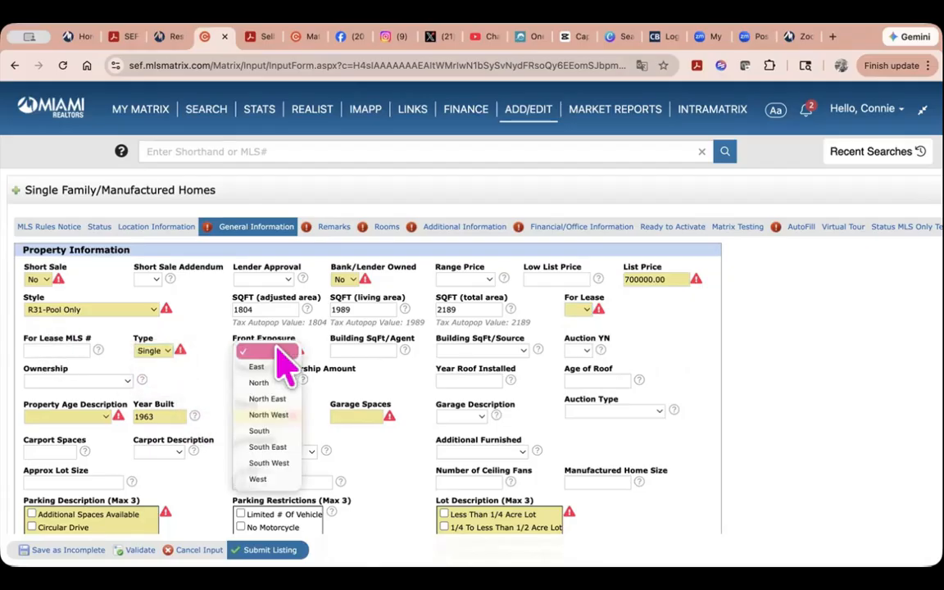
left_click(287, 449)
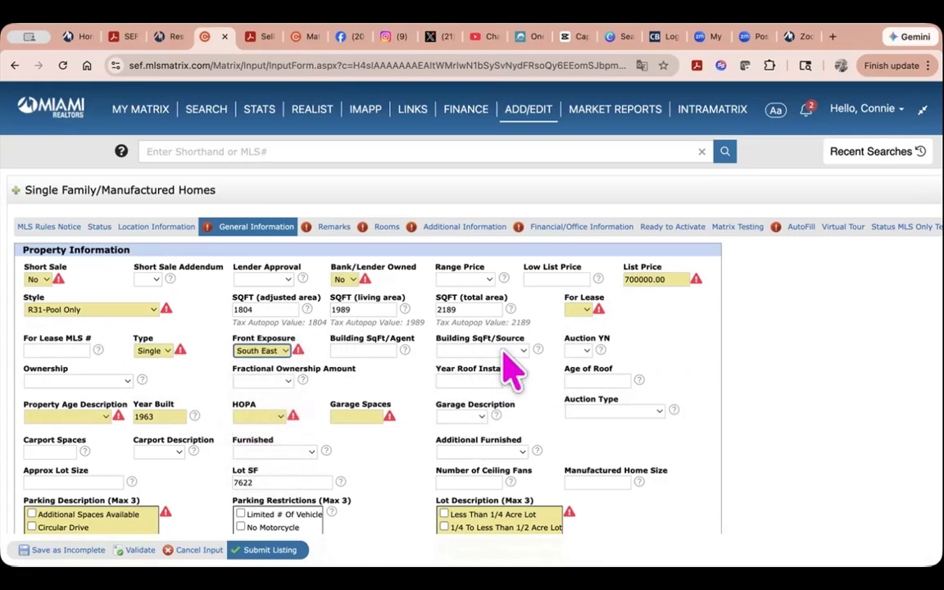
key("Tab")
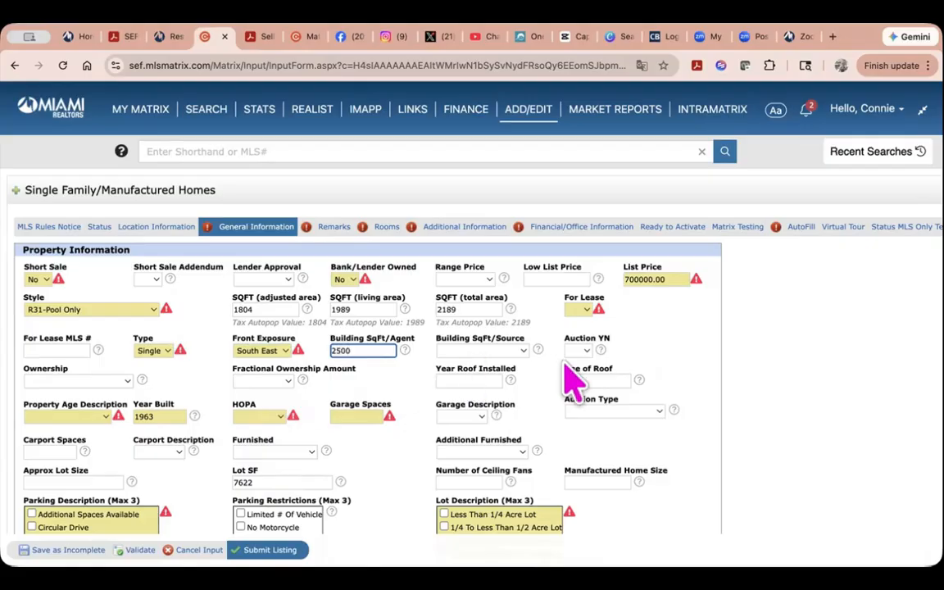
left_click(510, 351)
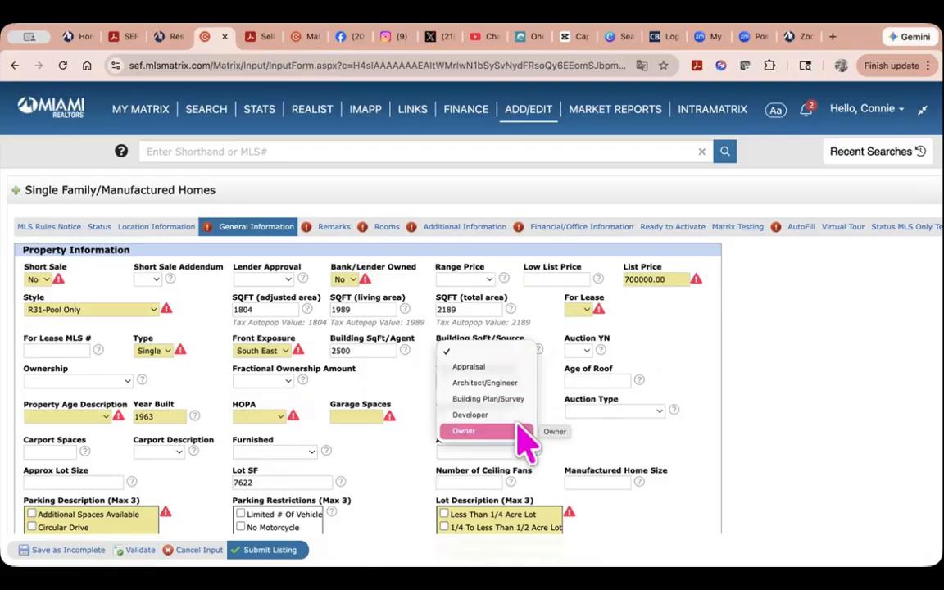
left_click(516, 393)
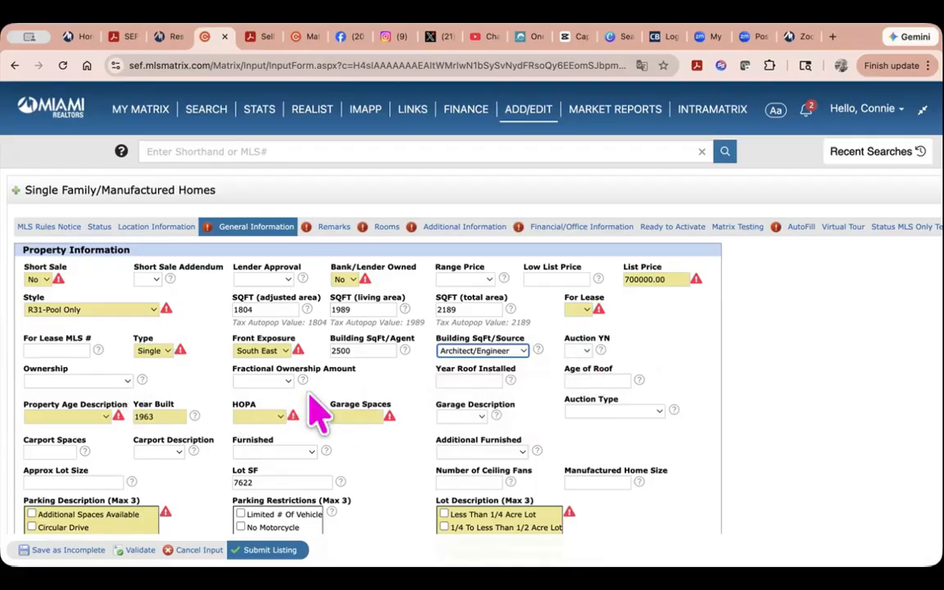
left_click(476, 380)
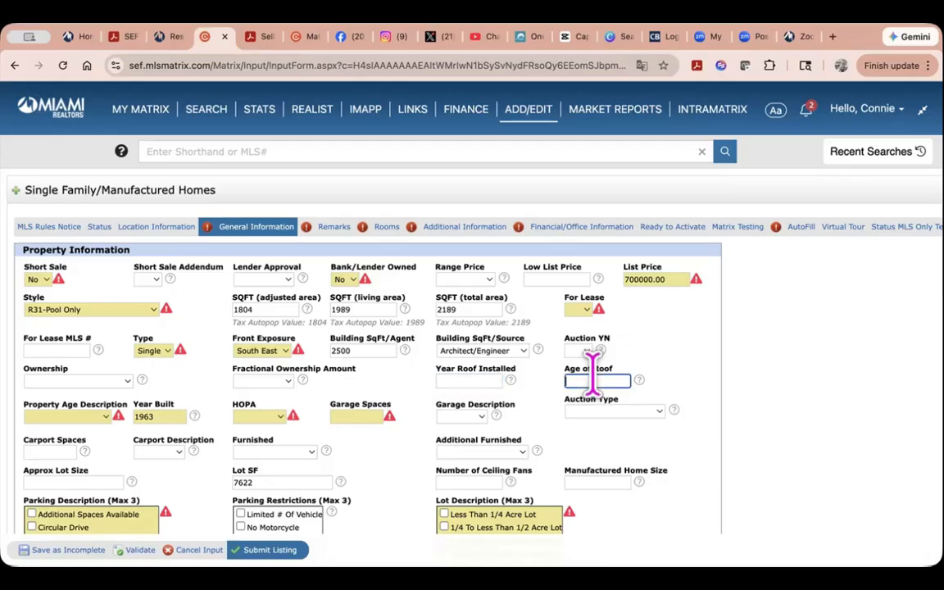
left_click(465, 414)
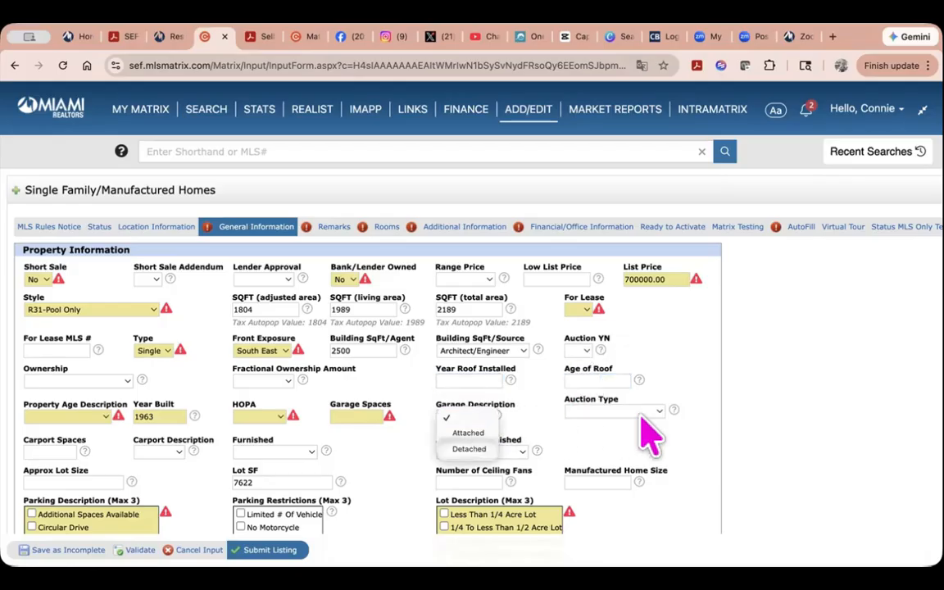
left_click(104, 421)
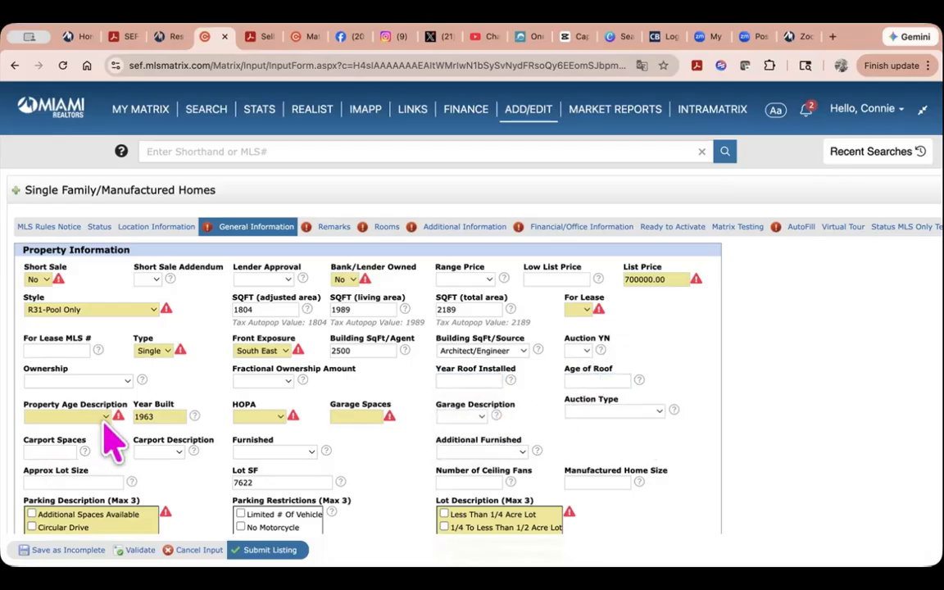
left_click(105, 417)
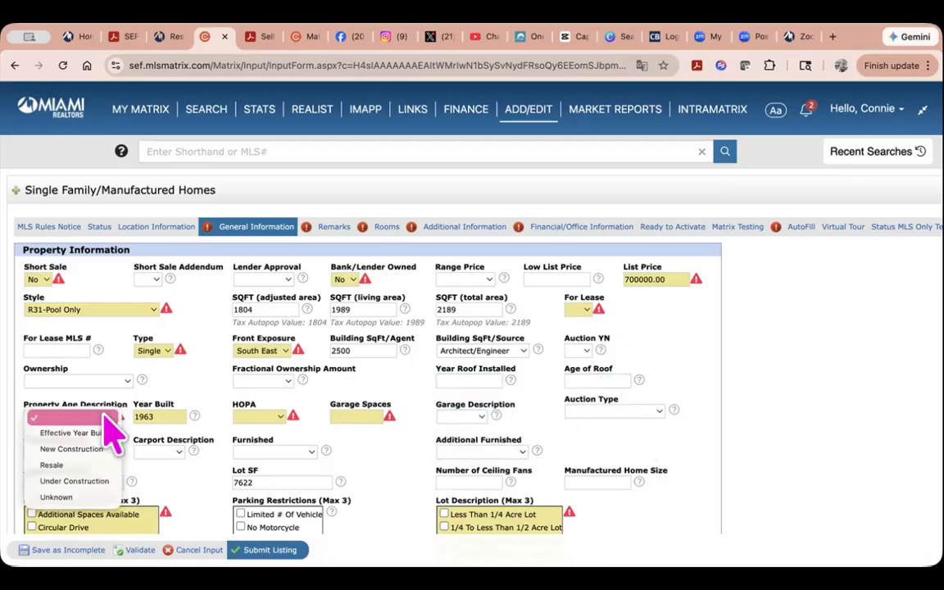
left_click(82, 465)
left_click(262, 417)
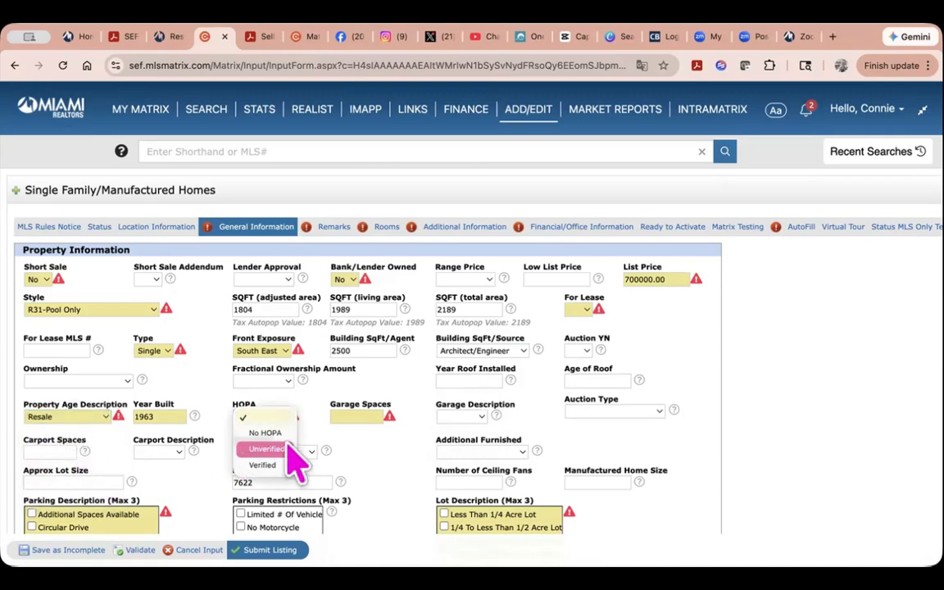
left_click(284, 433)
left_click(362, 417)
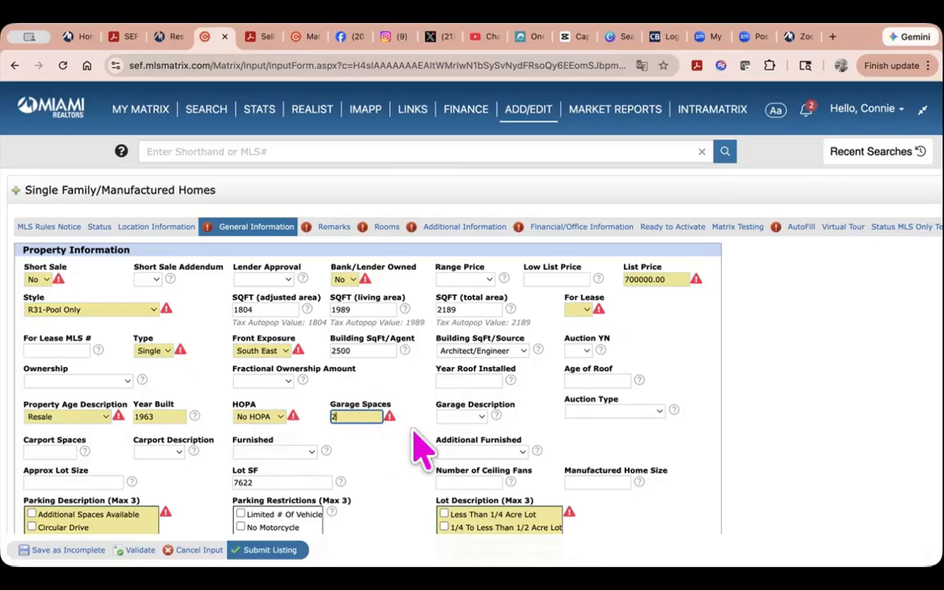
left_click(40, 450)
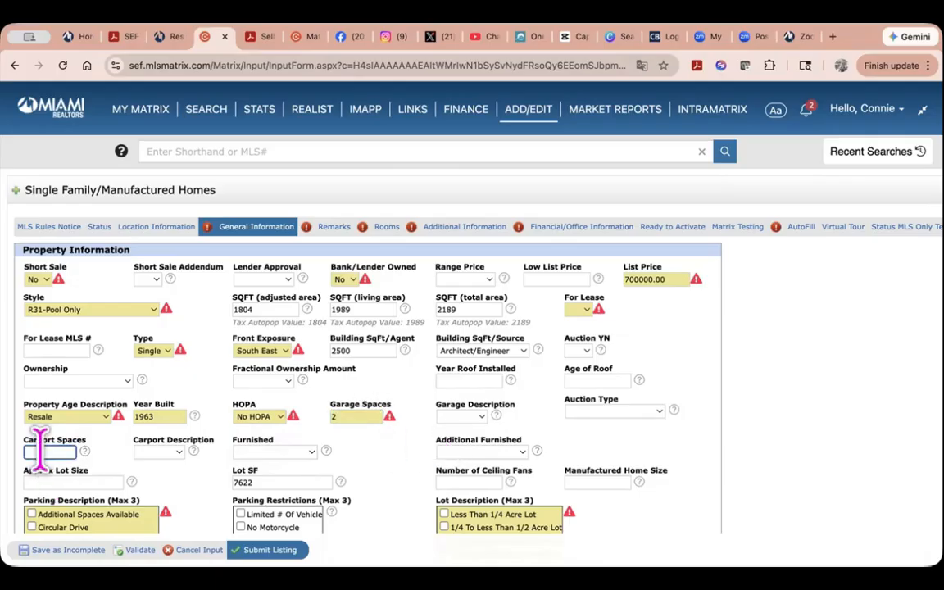
left_click(265, 453)
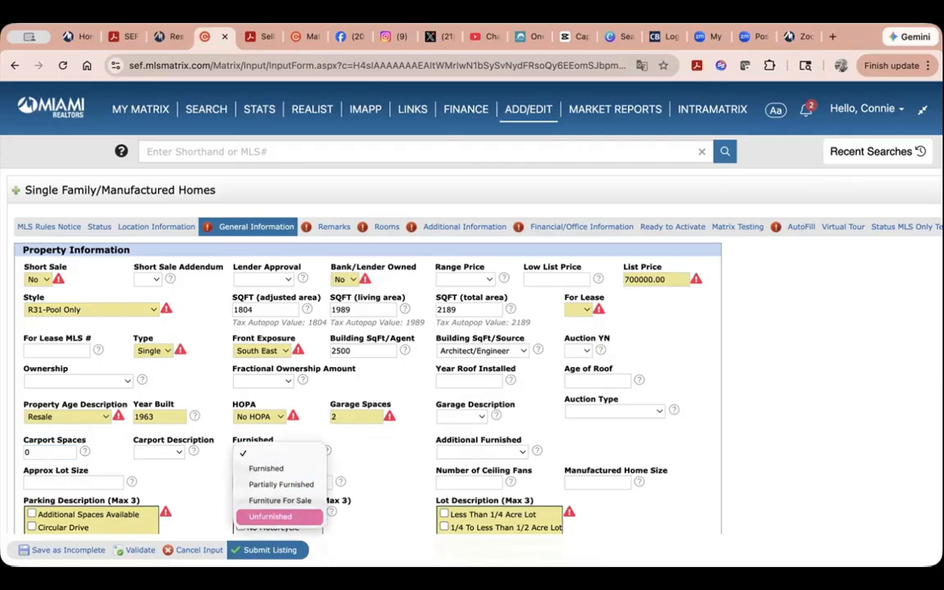
left_click(281, 484)
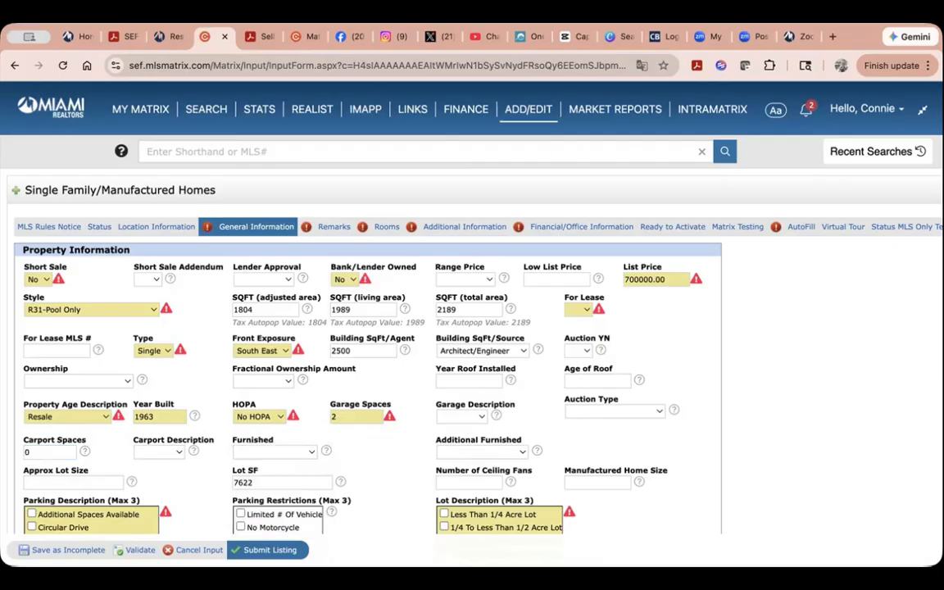
left_click(484, 452)
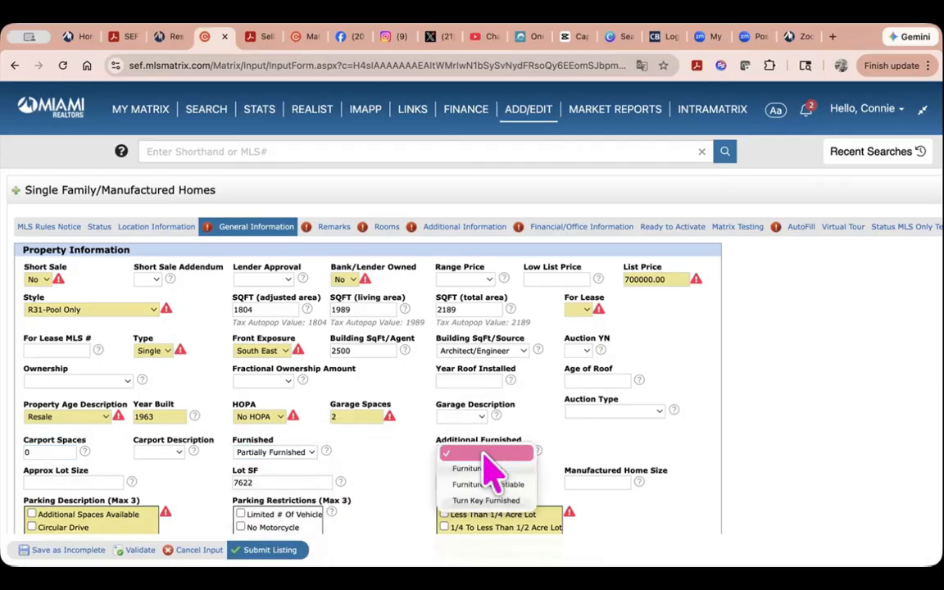
left_click(590, 435)
scroll(590, 434, "down", 1)
scroll(594, 446, "down", 5)
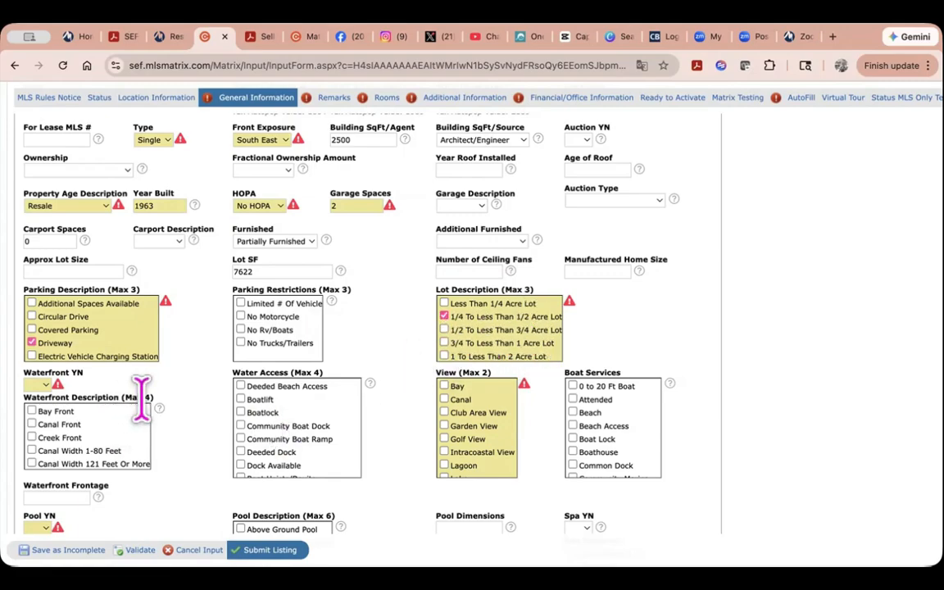
scroll(123, 444, "down", 3)
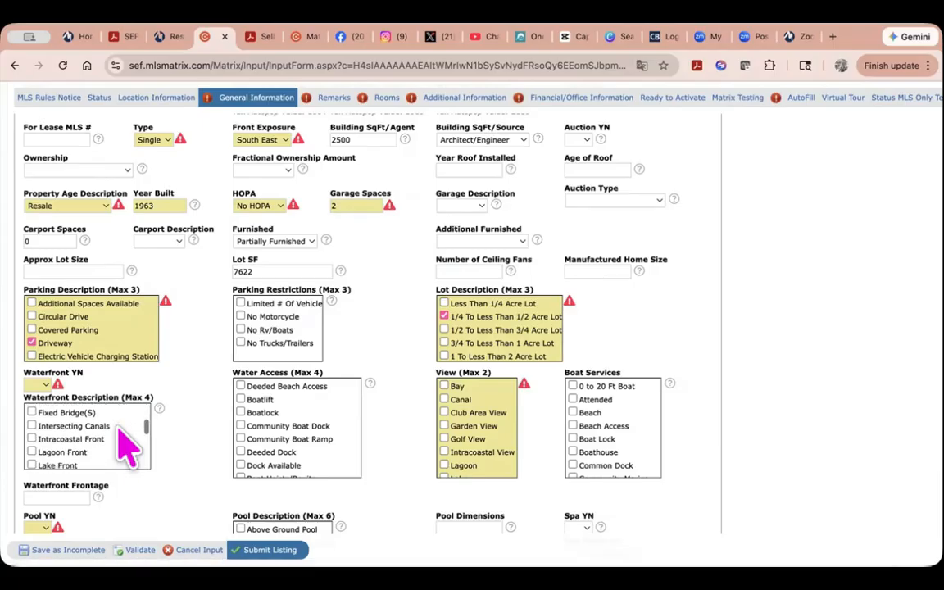
scroll(123, 445, "up", 3)
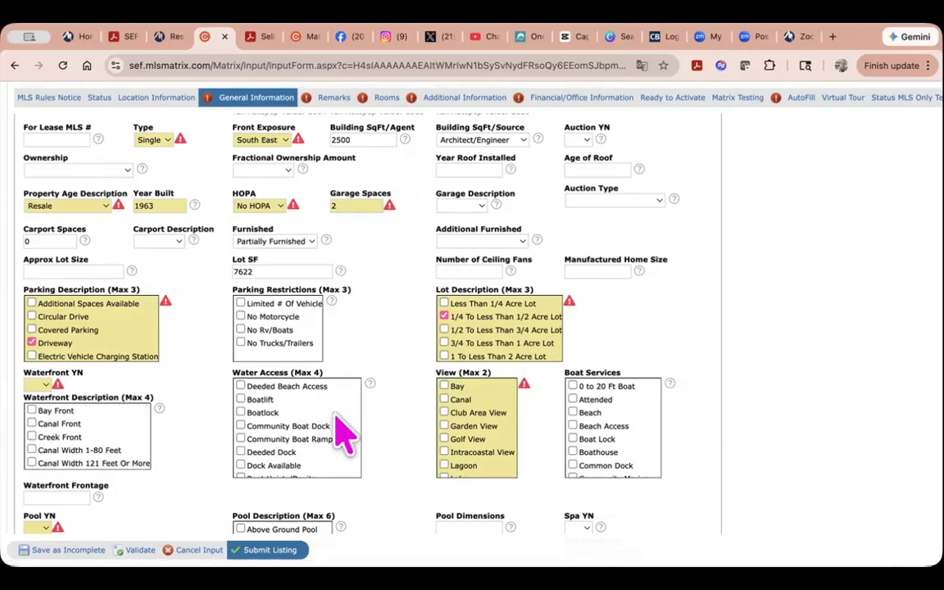
scroll(342, 432, "down", 3)
scroll(342, 433, "up", 3)
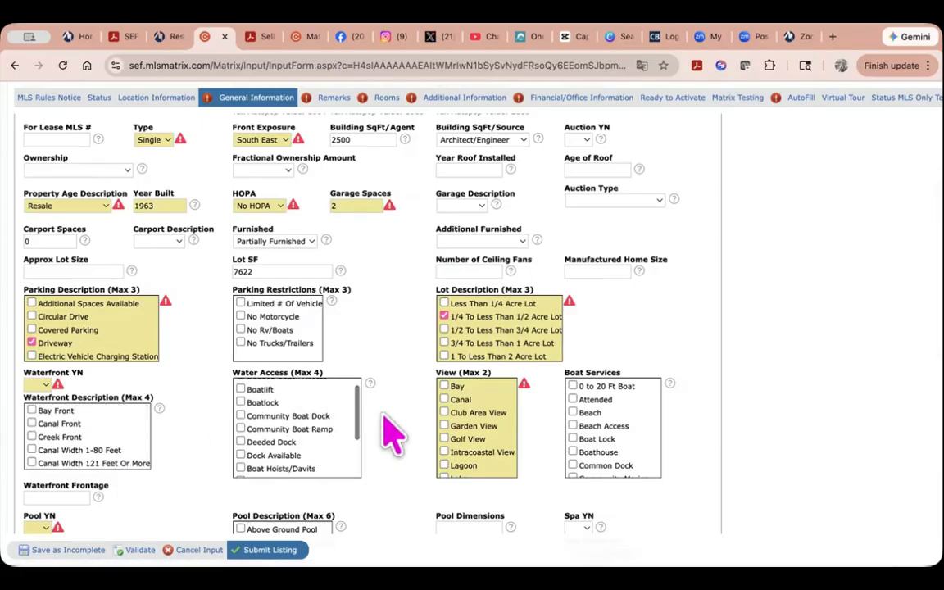
scroll(469, 446, "down", 5)
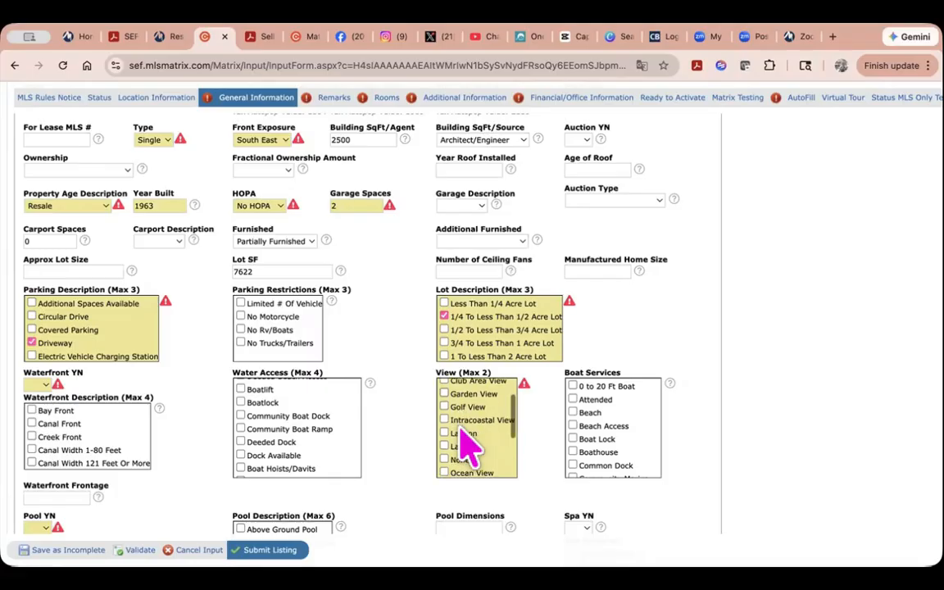
scroll(469, 447, "down", 2)
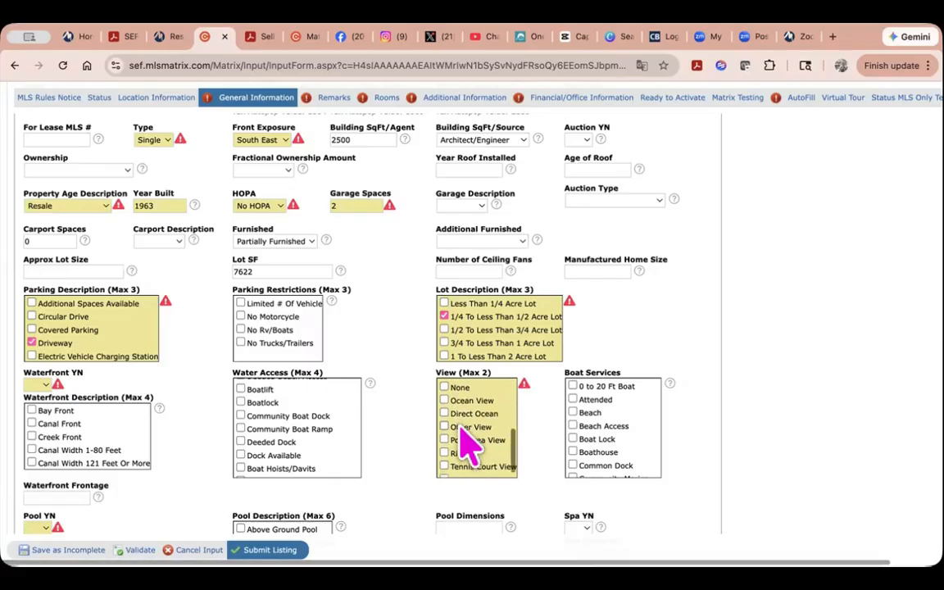
scroll(469, 447, "down", 1)
scroll(469, 447, "up", 3)
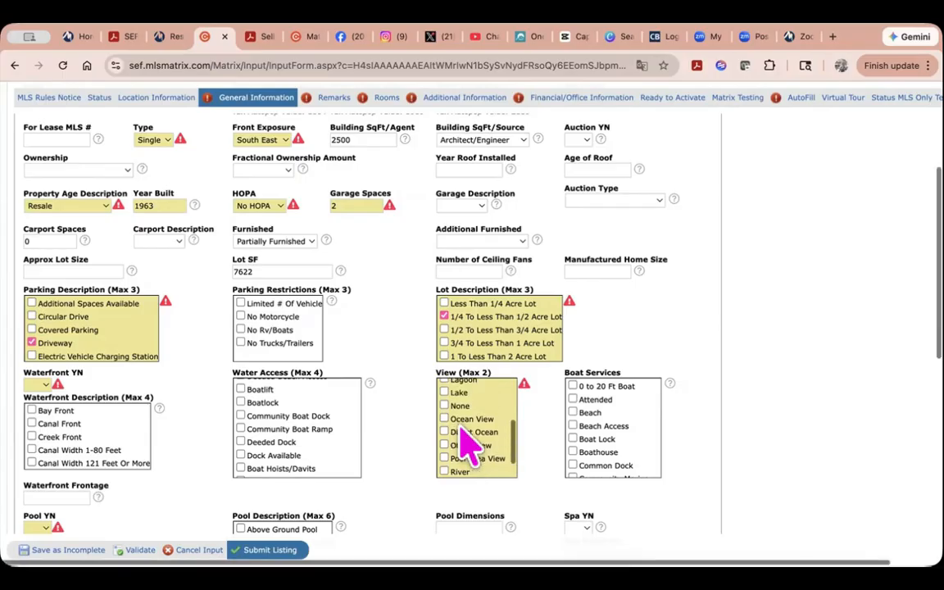
scroll(468, 447, "up", 2)
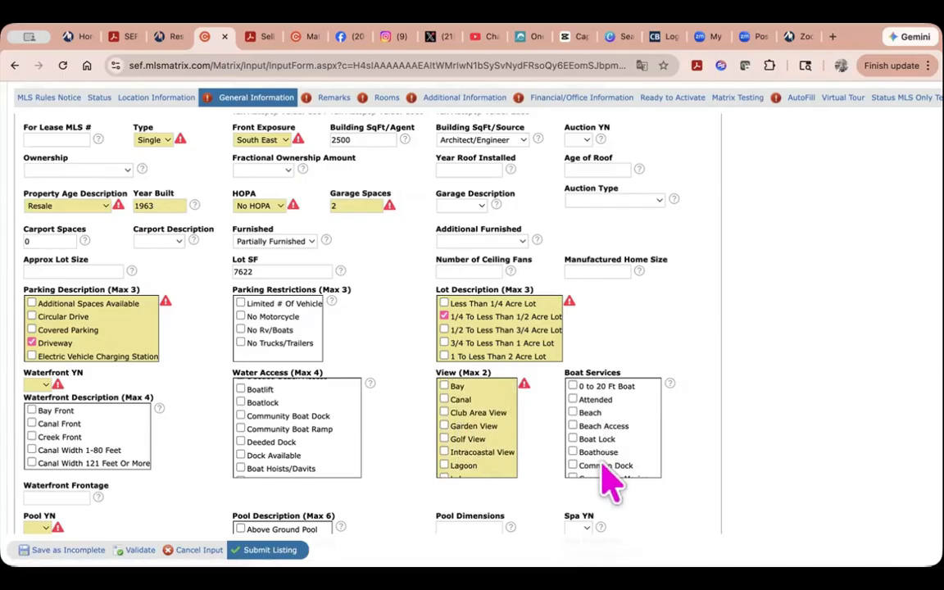
scroll(459, 459, "down", 1)
scroll(451, 471, "down", 2)
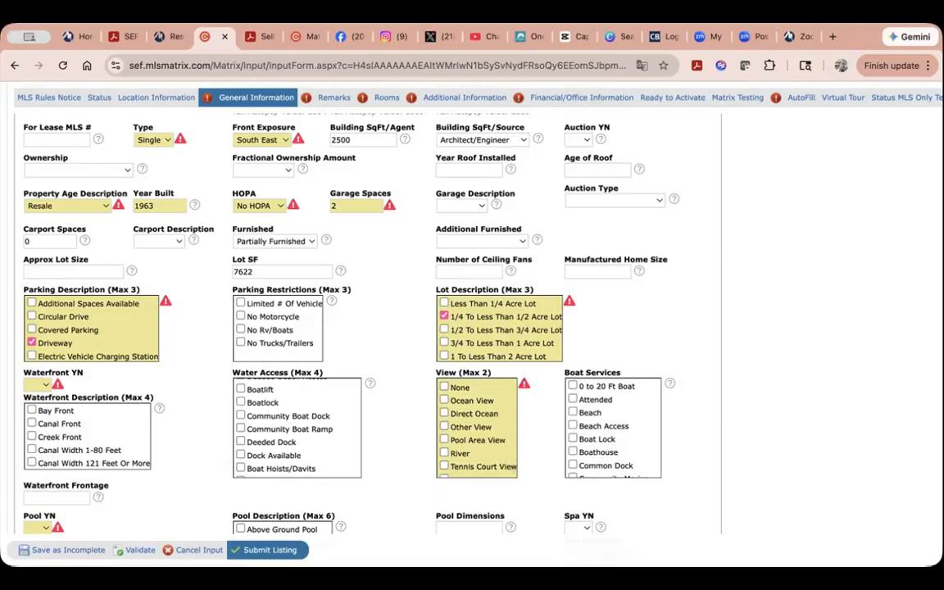
scroll(369, 328, "down", 3)
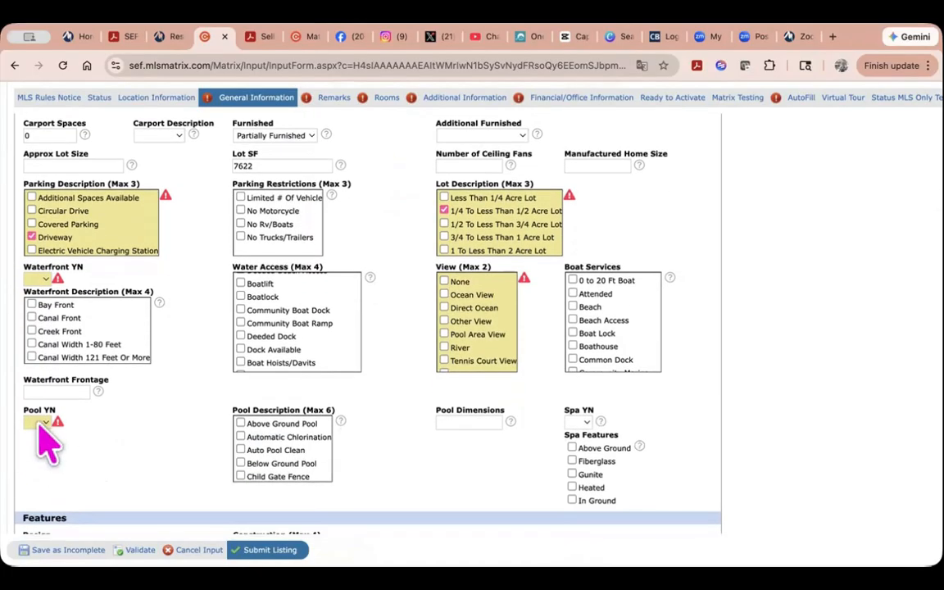
Set Pool YN to Yes and mark the pool as Below Ground
left_click(39, 424)
left_click(43, 442)
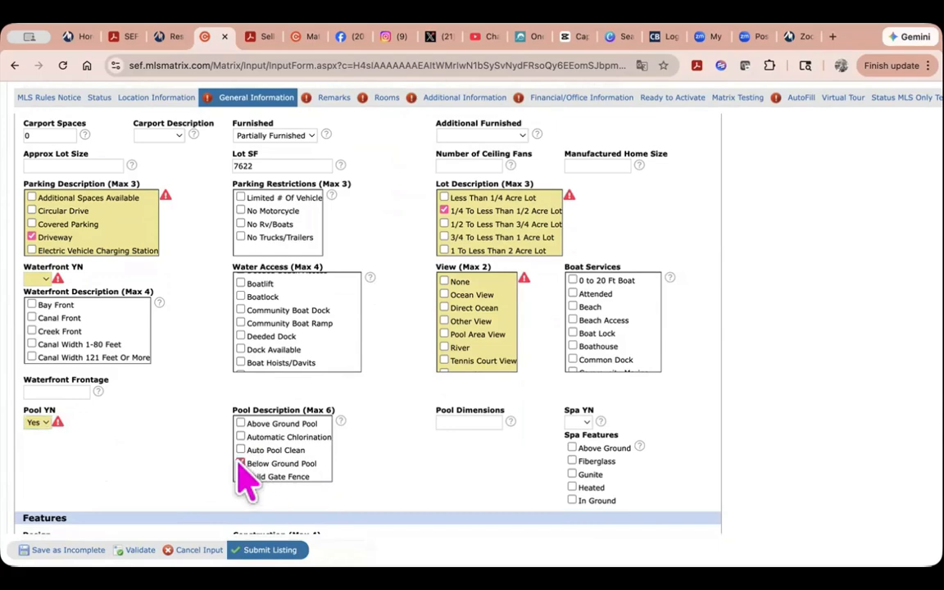
left_click(240, 464)
scroll(310, 475, "down", 5)
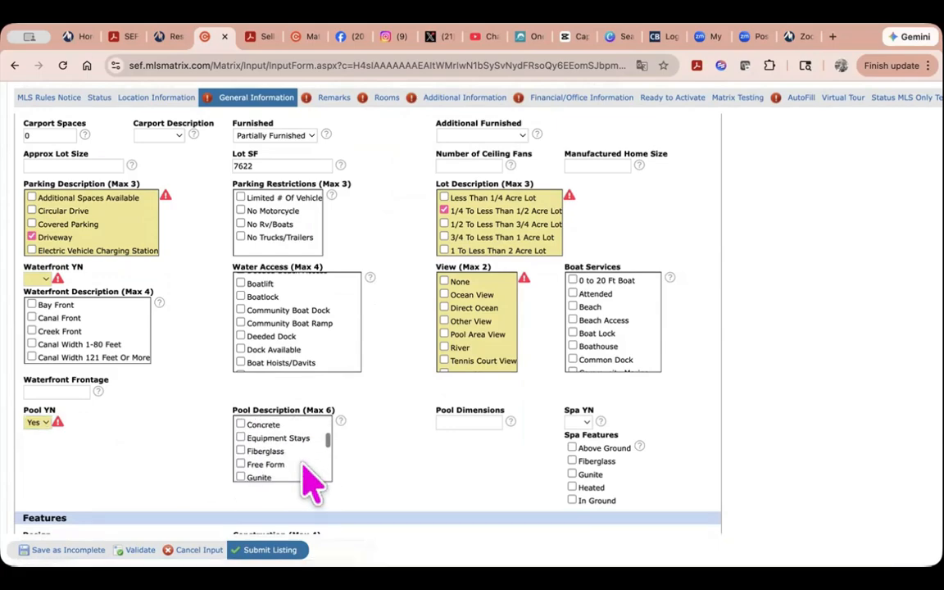
scroll(312, 482, "down", 5)
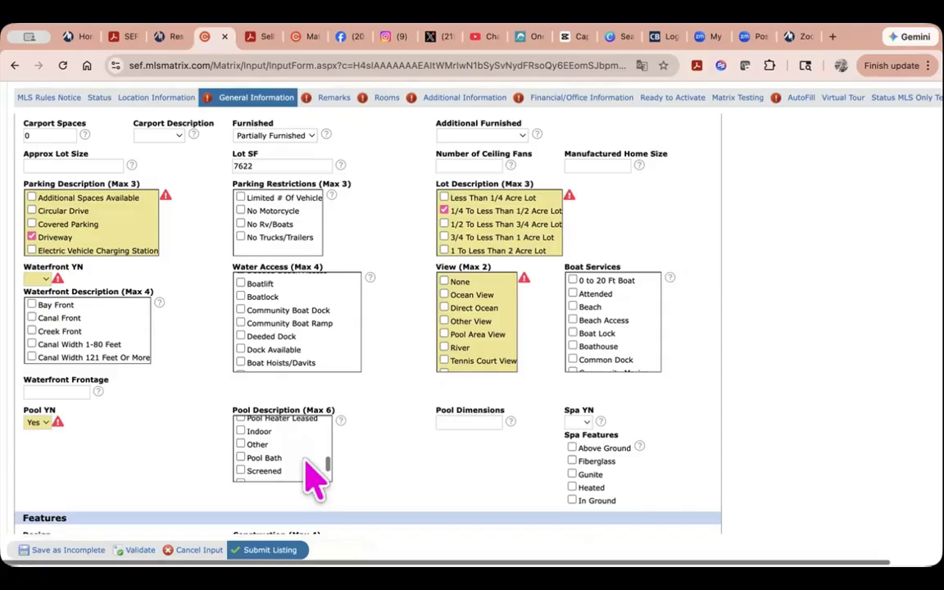
scroll(314, 476, "down", 3)
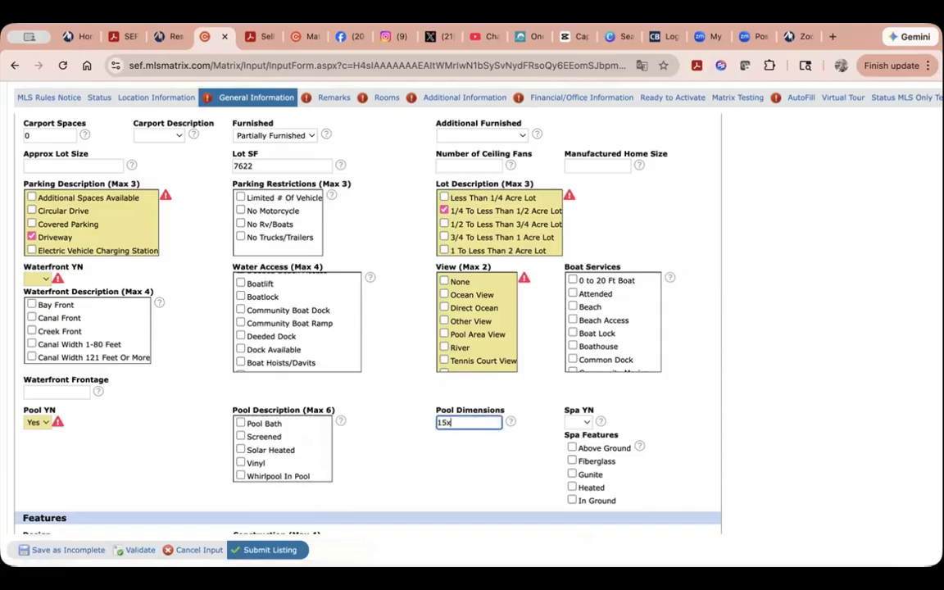
Set Spa YN to Yes and mark the spa as Heated
left_click(579, 421)
left_click(587, 438)
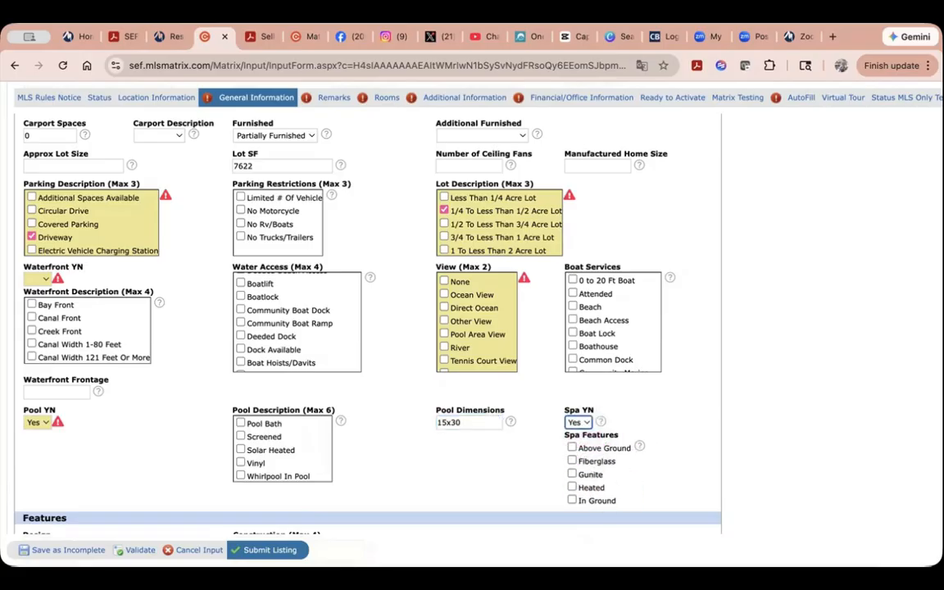
left_click(572, 487)
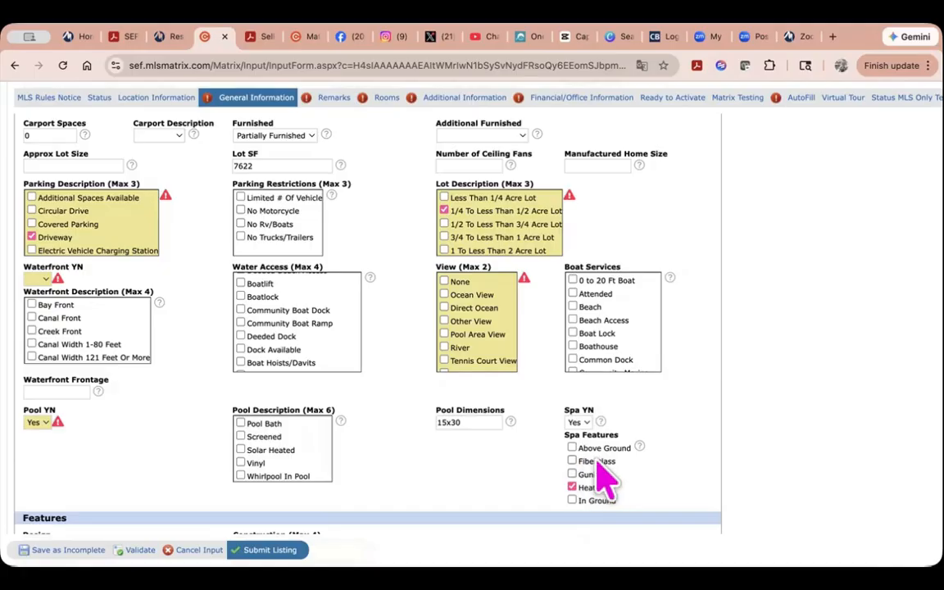
scroll(420, 483, "down", 1)
scroll(418, 485, "down", 2)
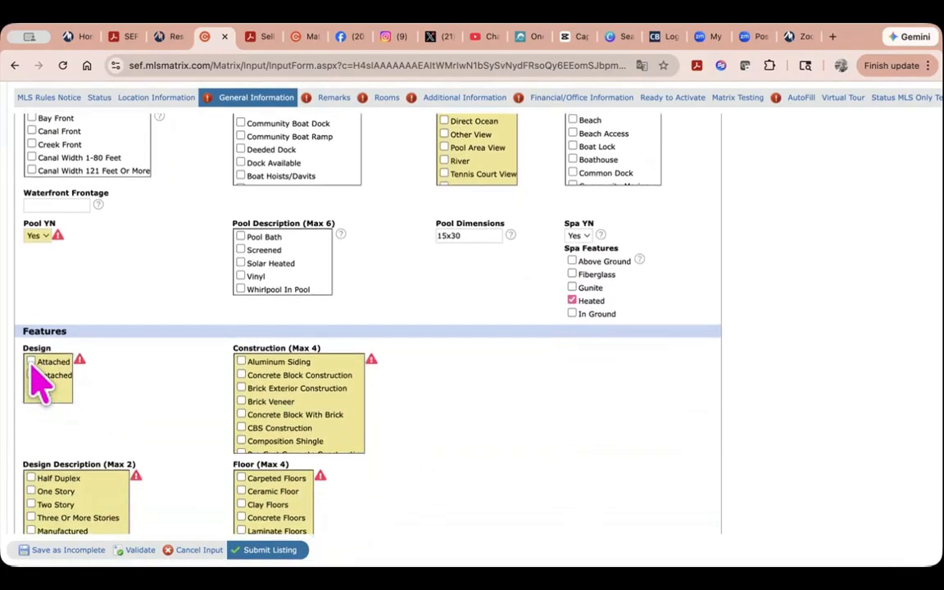
Tick Detached, Concrete Block Construction, One Story and Tile Floors, then validate the form
left_click(31, 375)
left_click(241, 375)
scroll(210, 449, "down", 3)
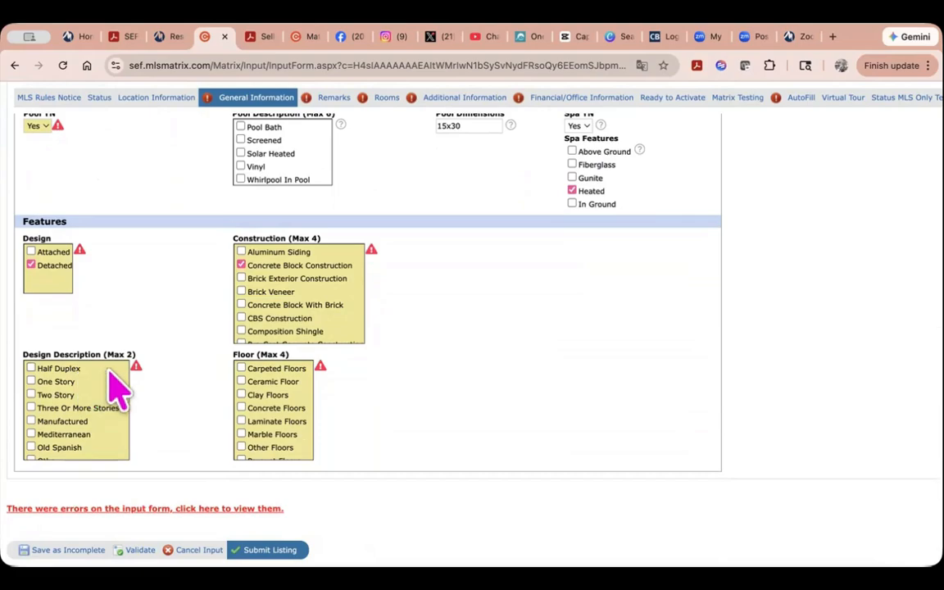
left_click(32, 382)
scroll(277, 455, "down", 5)
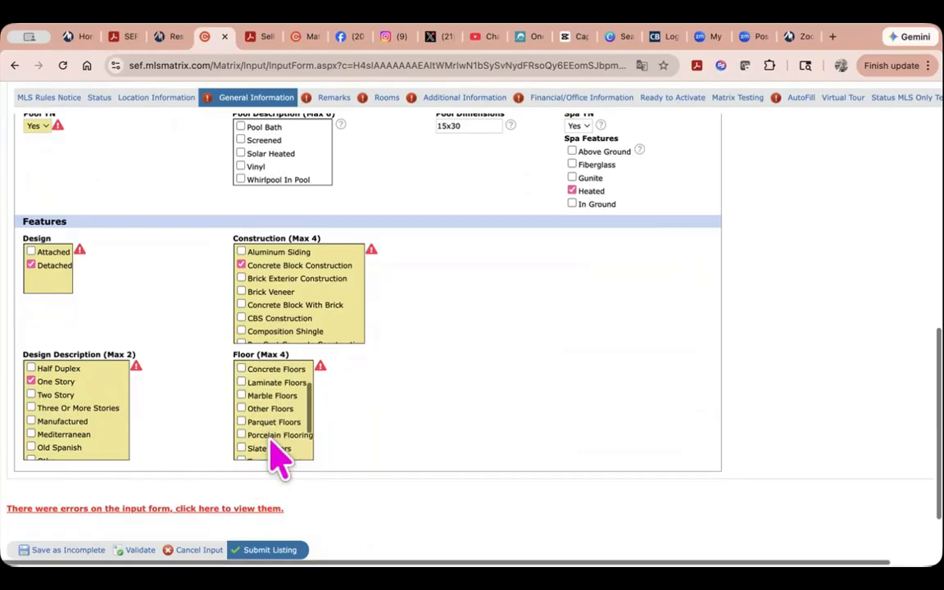
left_click(242, 428)
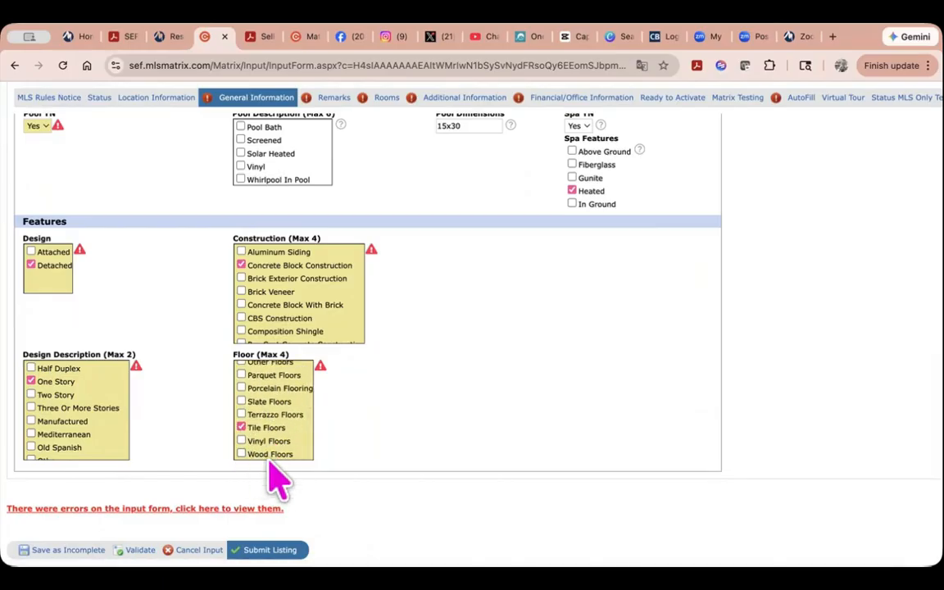
left_click(137, 550)
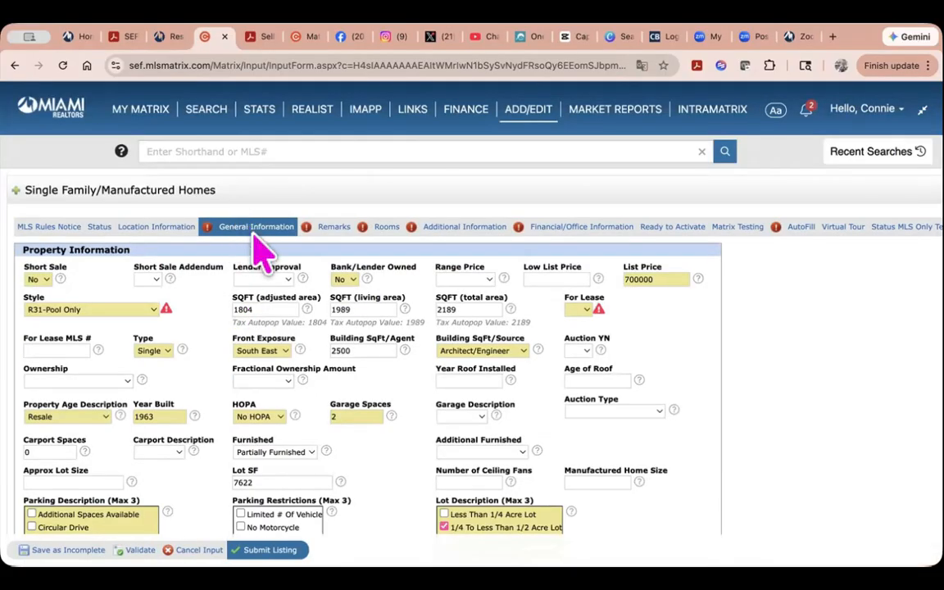
Set For Lease to No, clear the property style, and re-validate the form
left_click(585, 310)
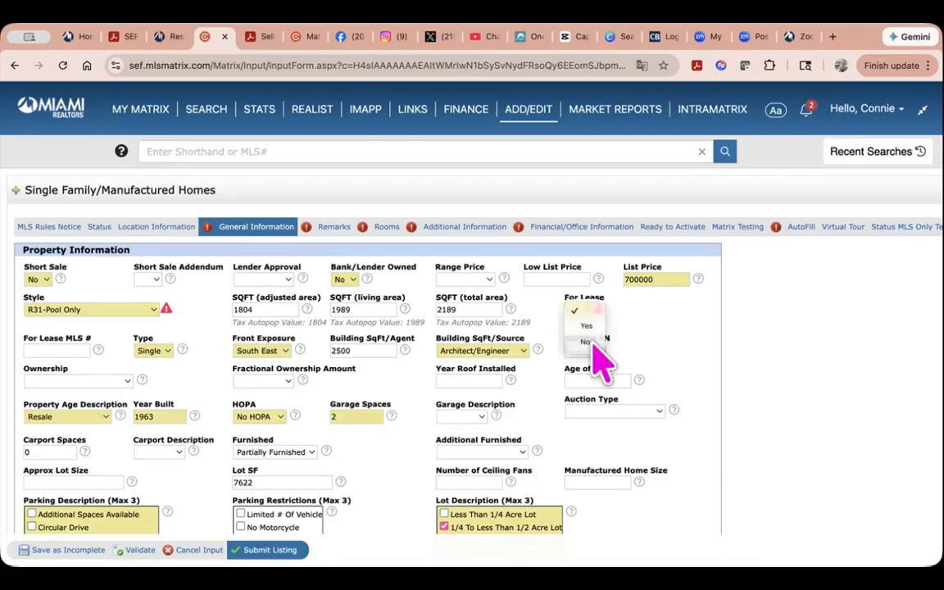
left_click(591, 342)
left_click(139, 551)
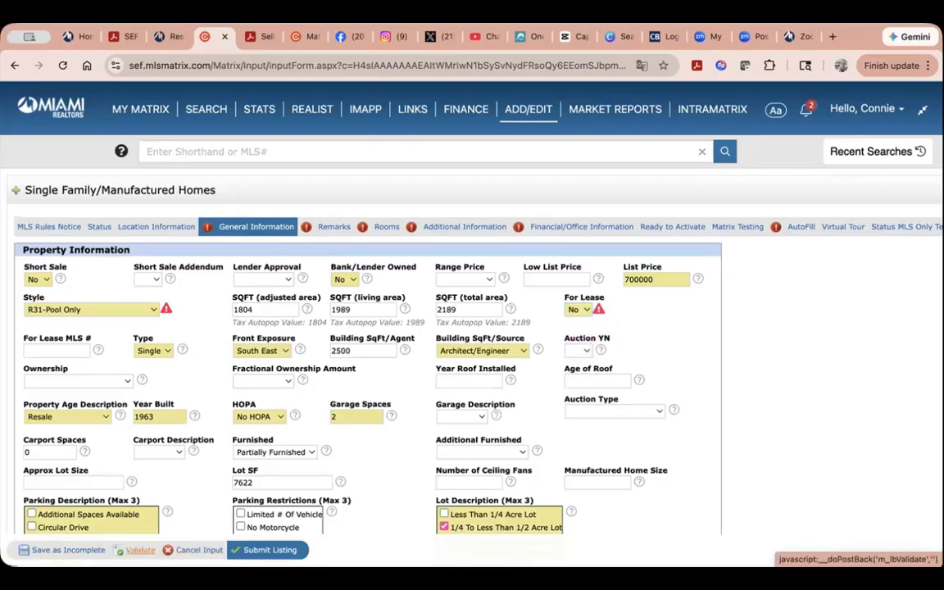
left_click(153, 310)
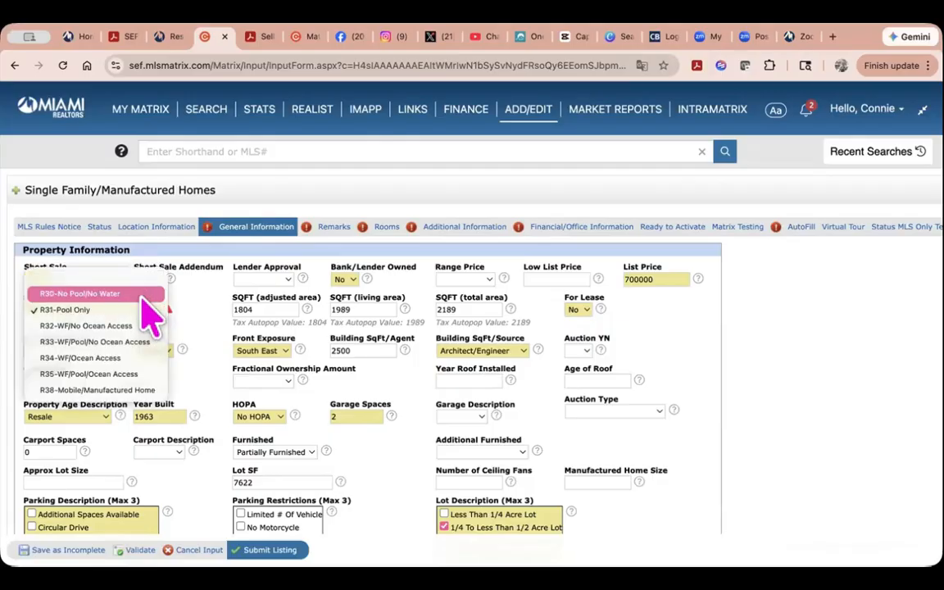
left_click(141, 280)
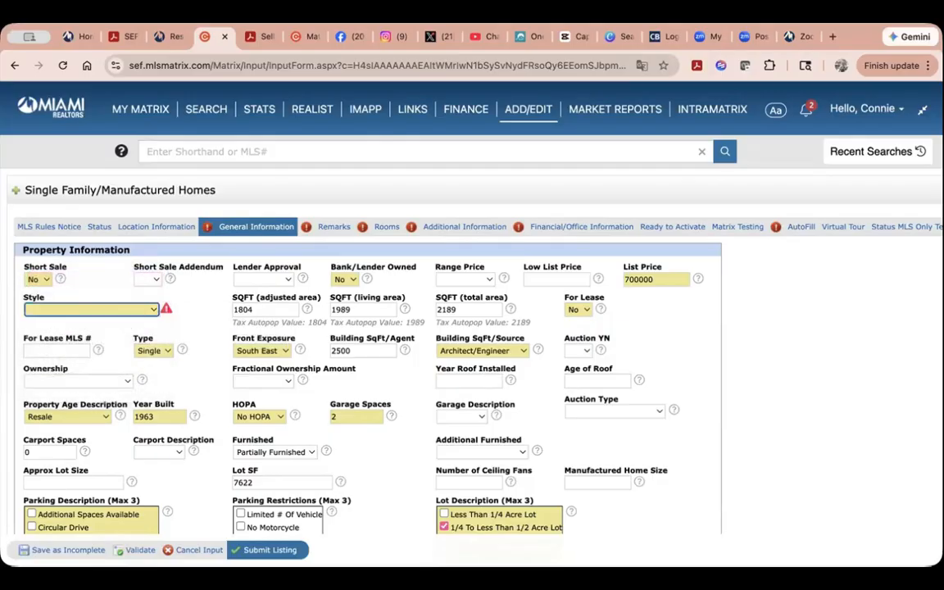
left_click(141, 550)
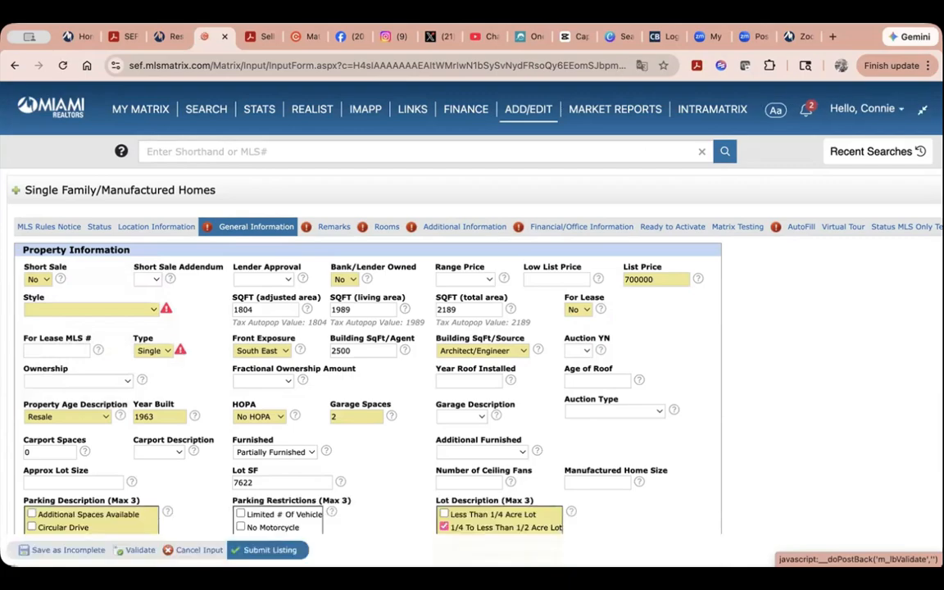
Set the style to R30-No Pool/No Water and keep the property type as Single
left_click(147, 307)
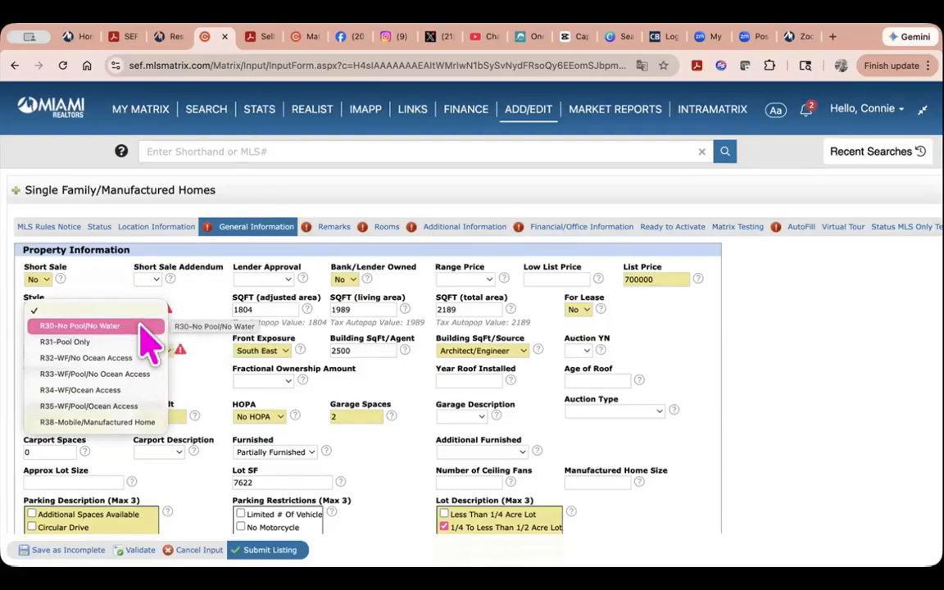
left_click(140, 324)
left_click(164, 350)
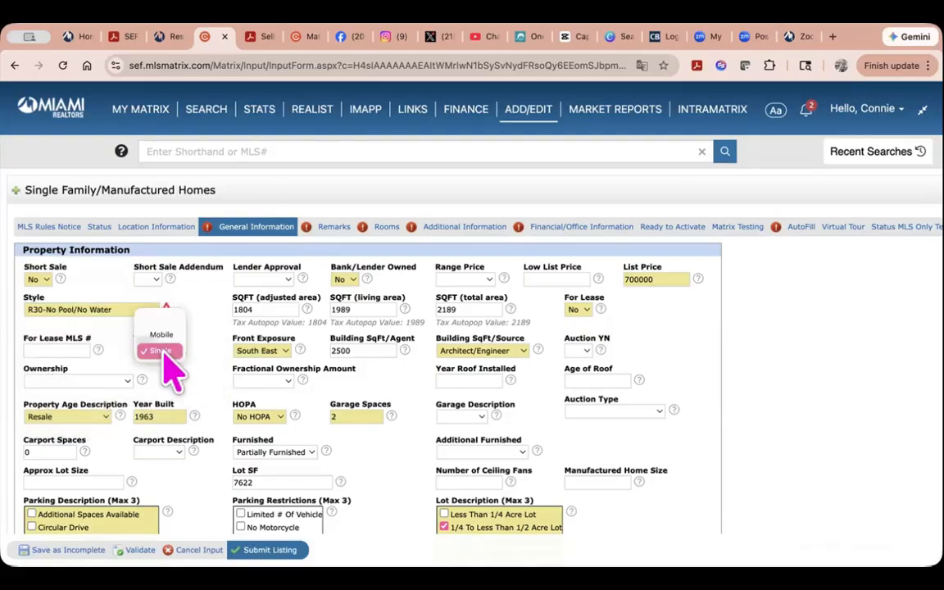
left_click(162, 336)
left_click(168, 353)
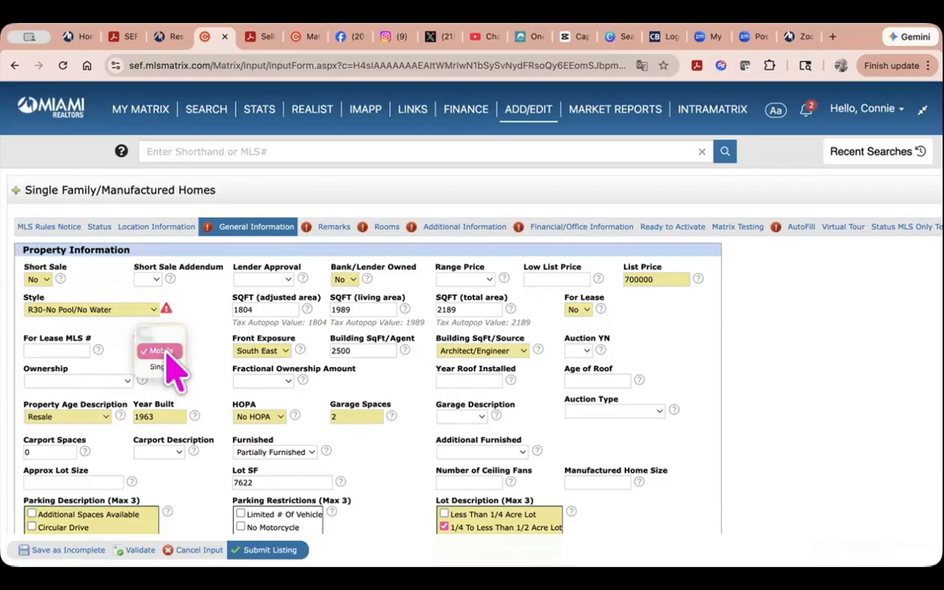
left_click(160, 367)
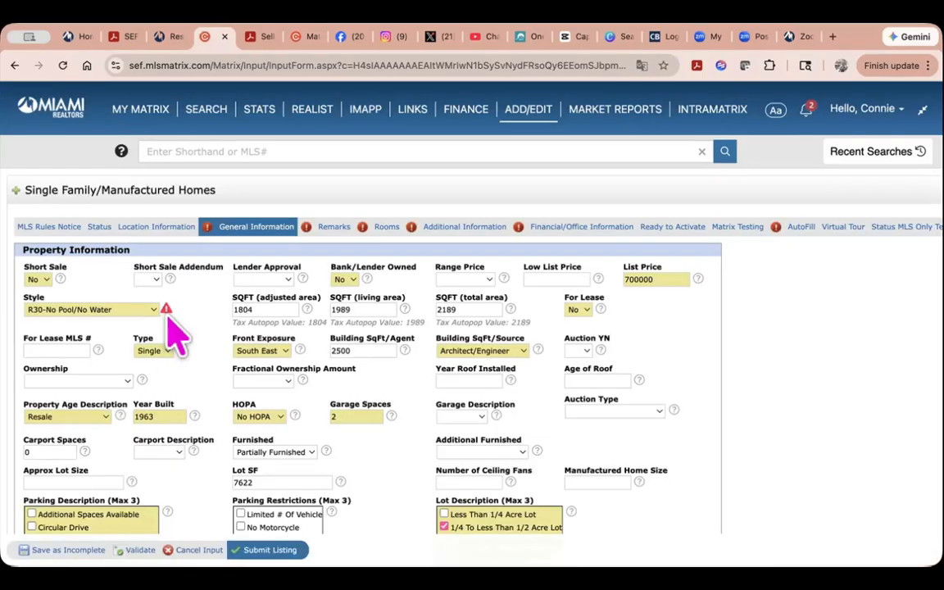
Change the style to R31-Pool Only, set View to None, and validate
scroll(337, 360, "down", 3)
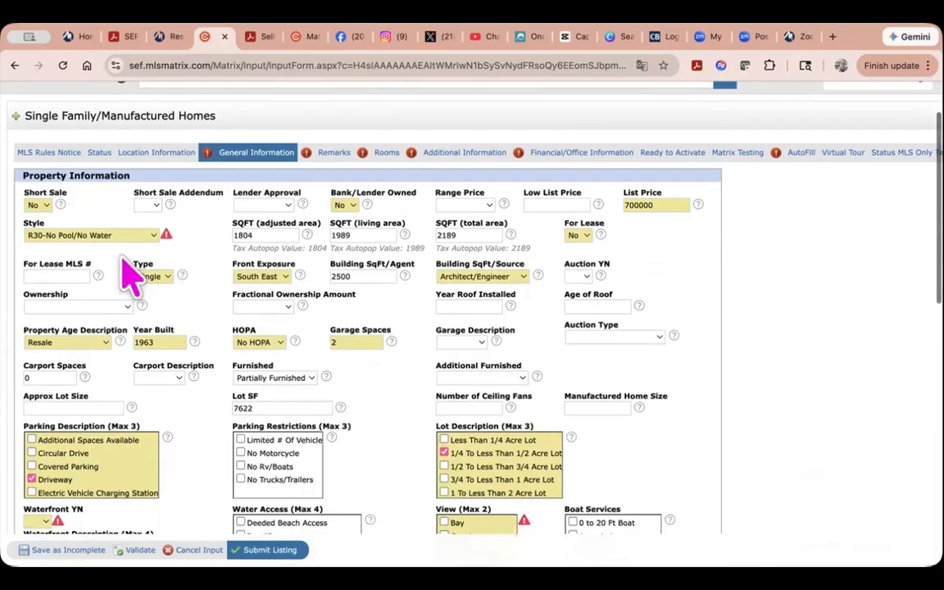
left_click(120, 237)
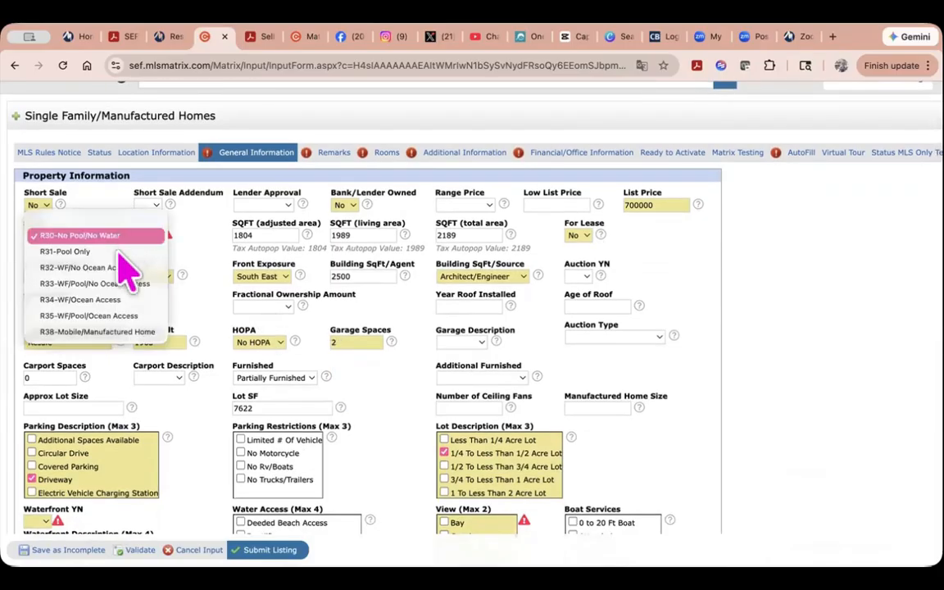
left_click(116, 252)
scroll(440, 393, "down", 5)
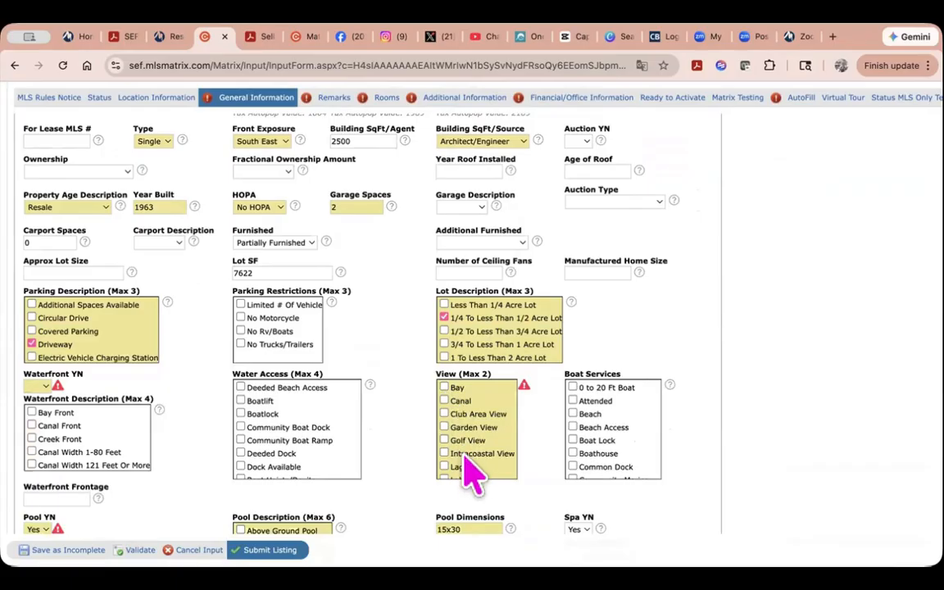
scroll(473, 480, "down", 2)
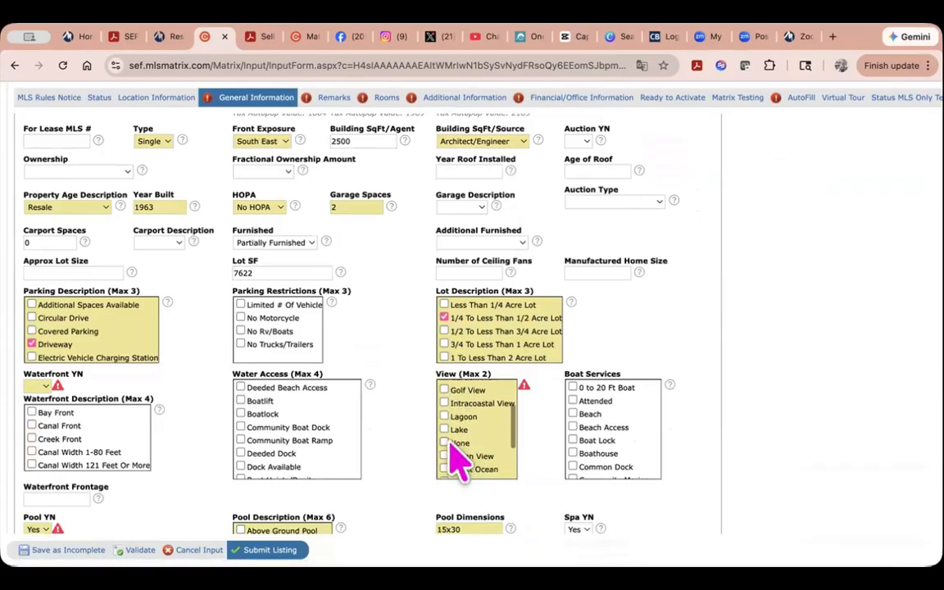
left_click(445, 443)
scroll(541, 473, "down", 5)
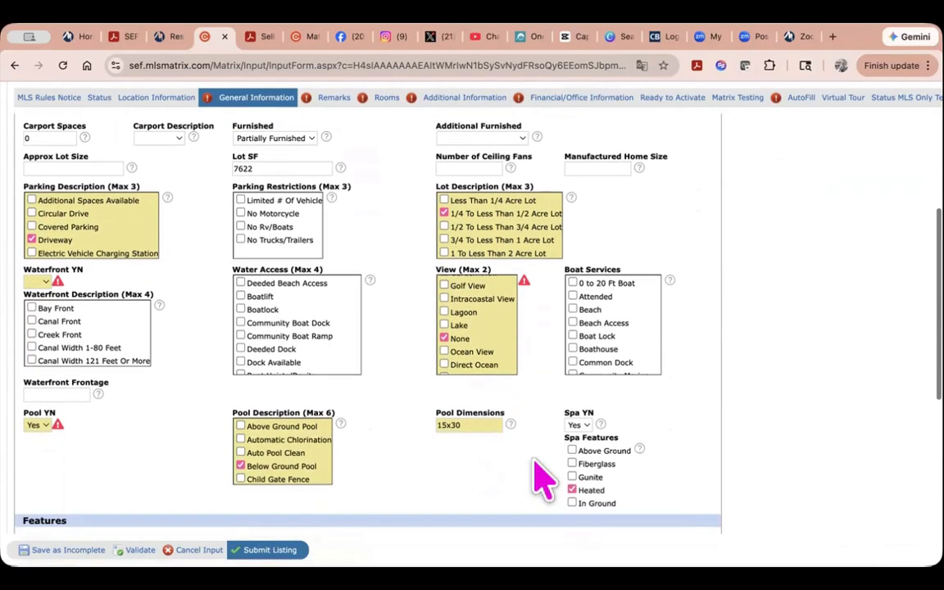
scroll(541, 480, "down", 10)
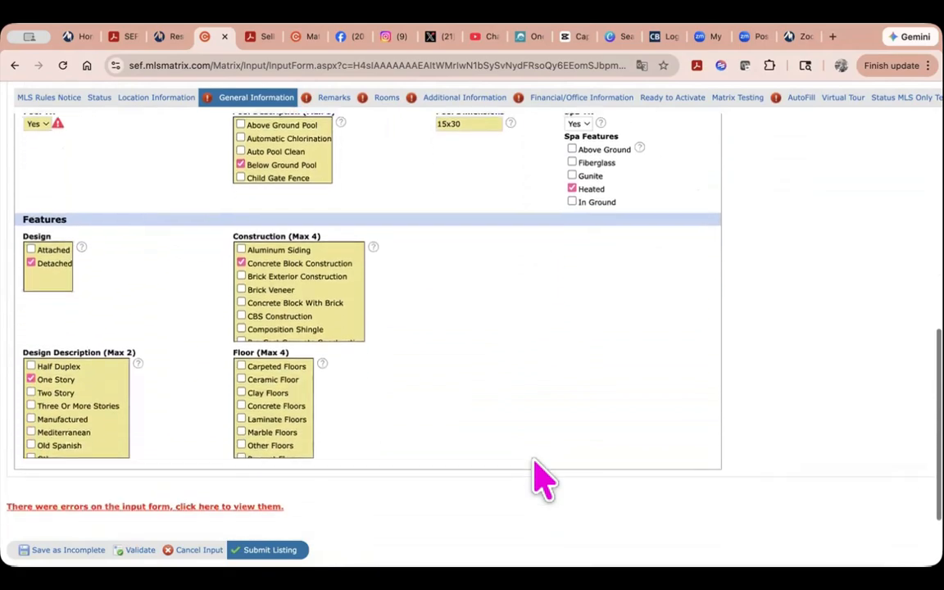
left_click(136, 471)
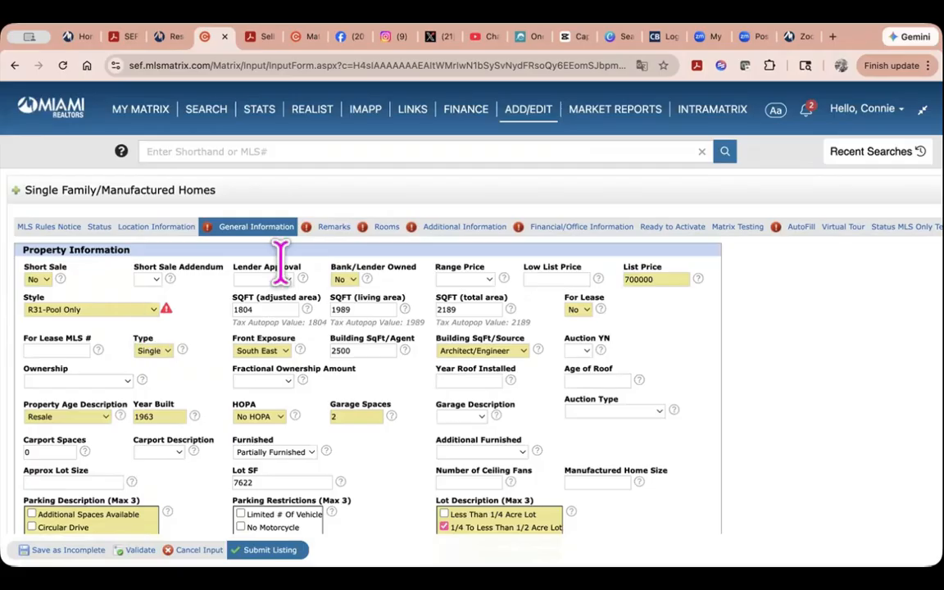
In Remarks, write a description of the property near Coconut Grove with access to US-1 and Metrorail
left_click(333, 230)
left_click(273, 319)
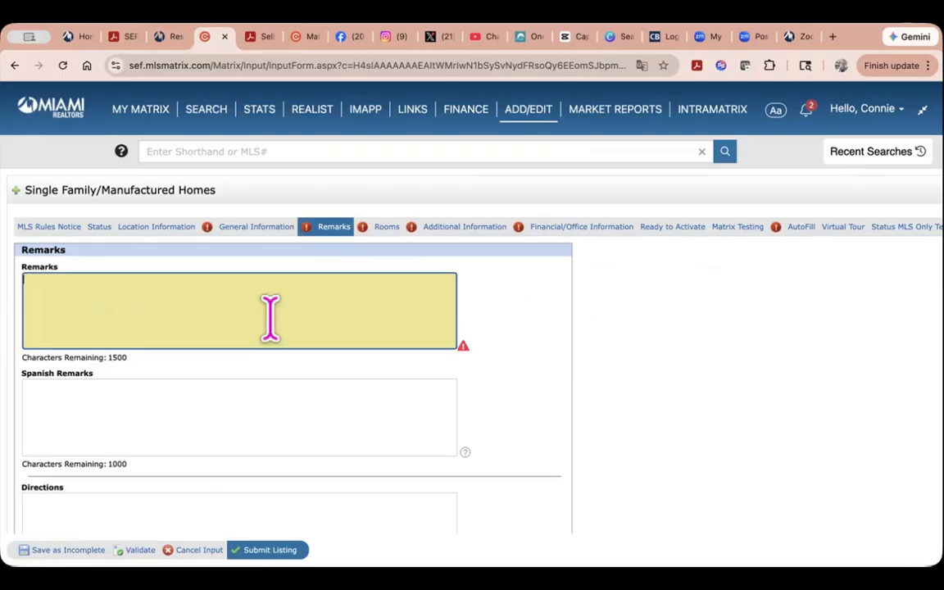
type("LoveIt ")
type("y ")
type("Property")
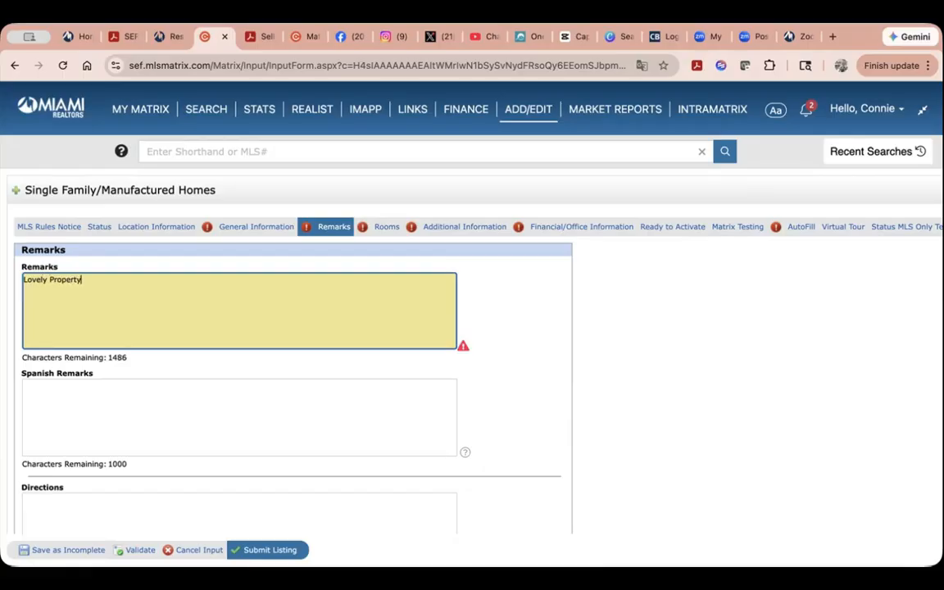
type(" located")
type(" ce")
type("near")
type(" Coc")
type("onut Groe")
key("BackSpace")
type("ve w")
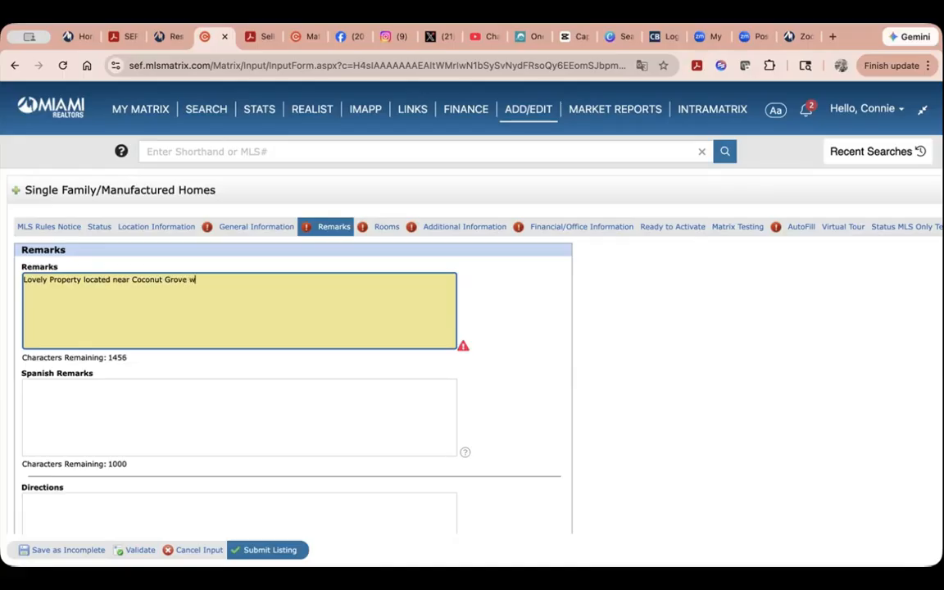
type("ith Ace")
type("ess to ")
type("US-1")
type(", Ma")
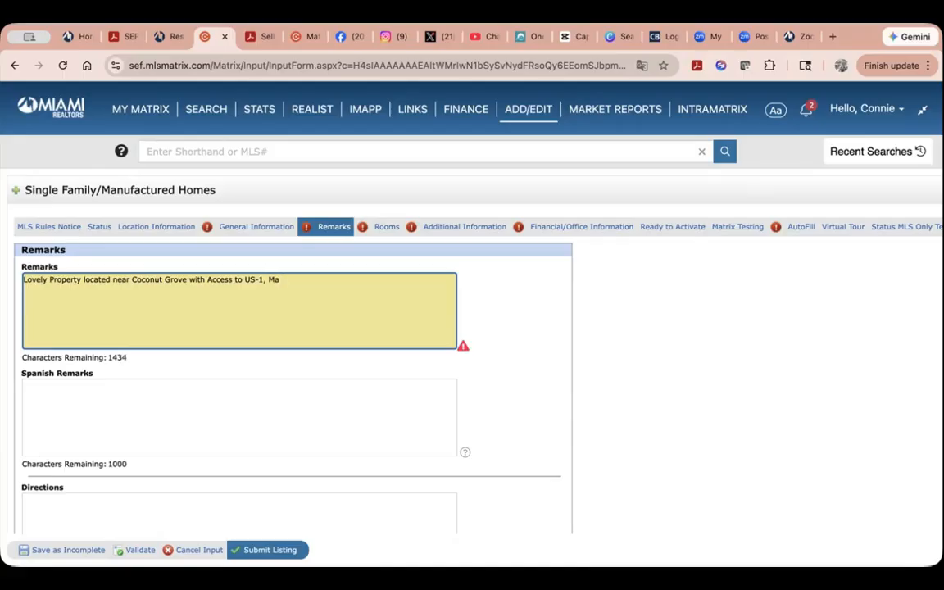
type("tri")
type("orail")
key("BackSpace")
type(", and close enoug")
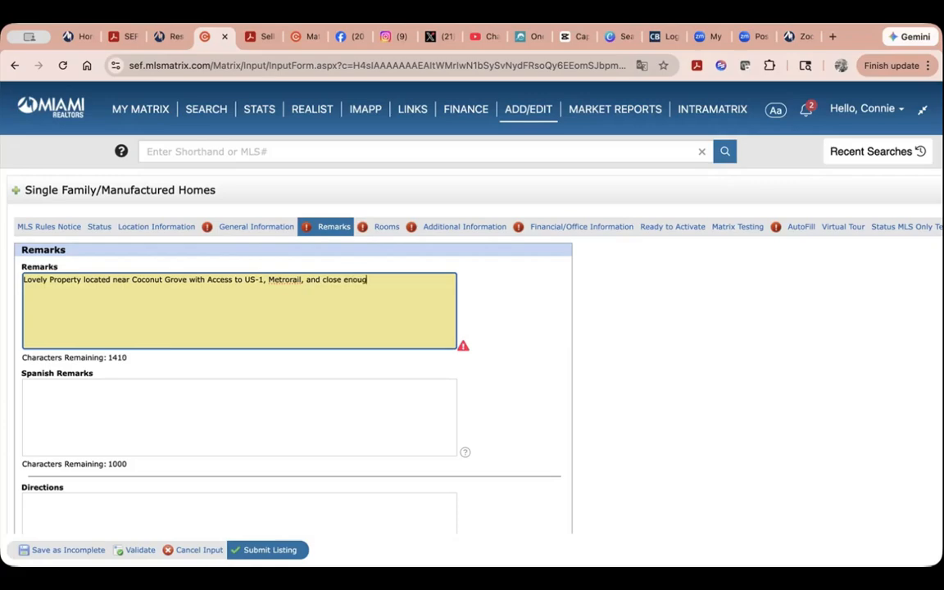
key("BackSpace")
key("BackSpace")
key("BackSpace")
type("other methods of transaportati")
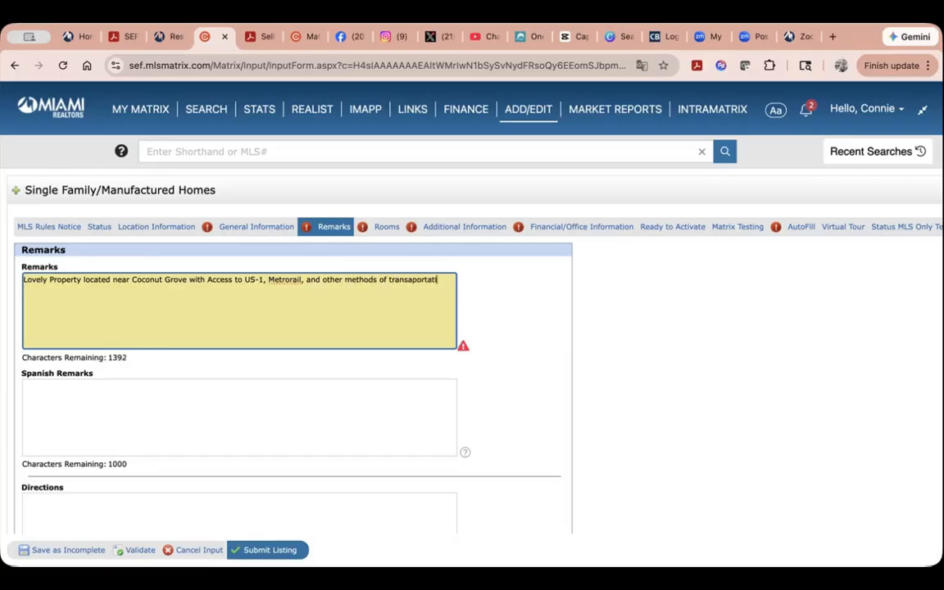
type("on.")
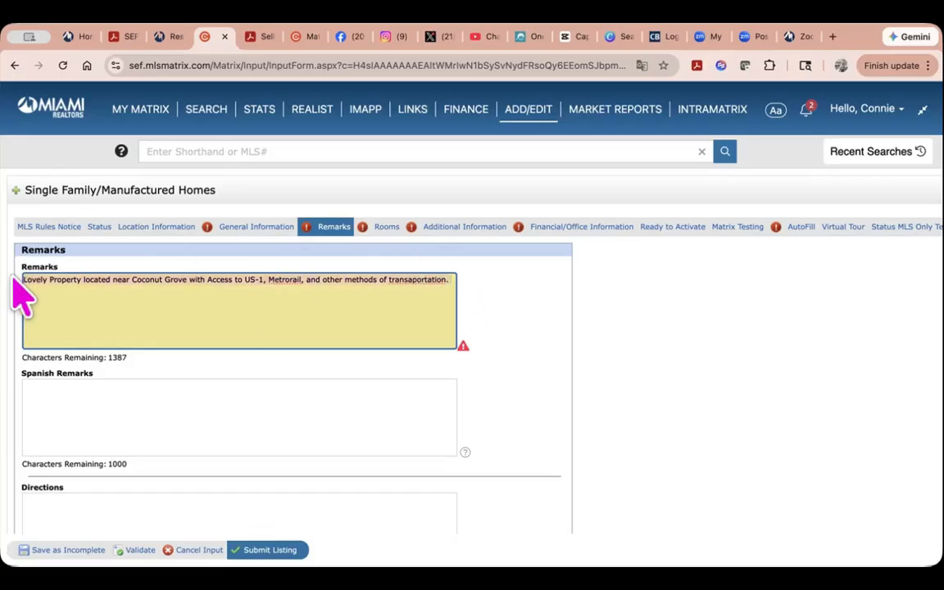
key("BackSpace")
Enter the remark '4 bedroom 4 bath north of Coconut Grove with ample parking and huge garden.'
type("4 bedroom 4")
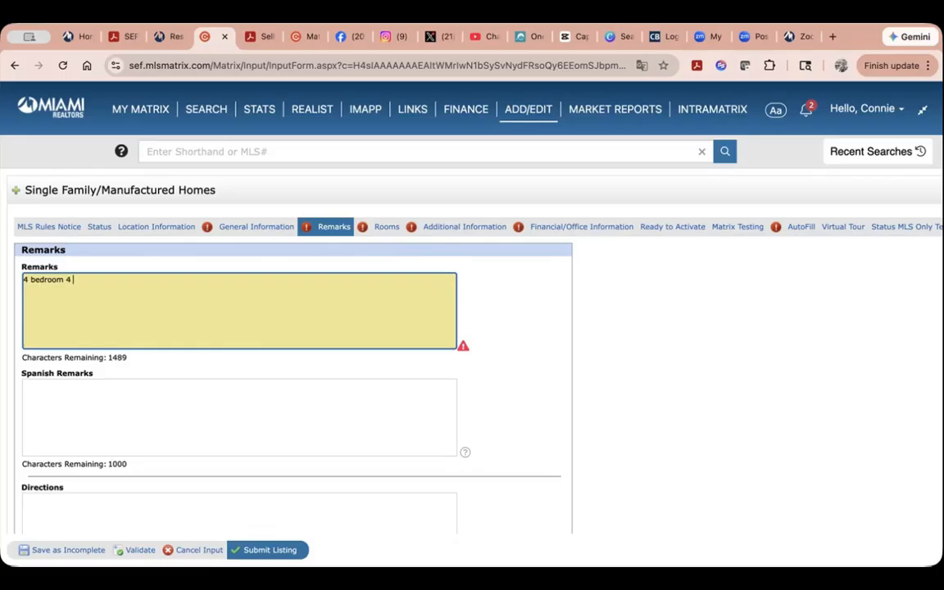
type(" bath north of Coconut Grove w")
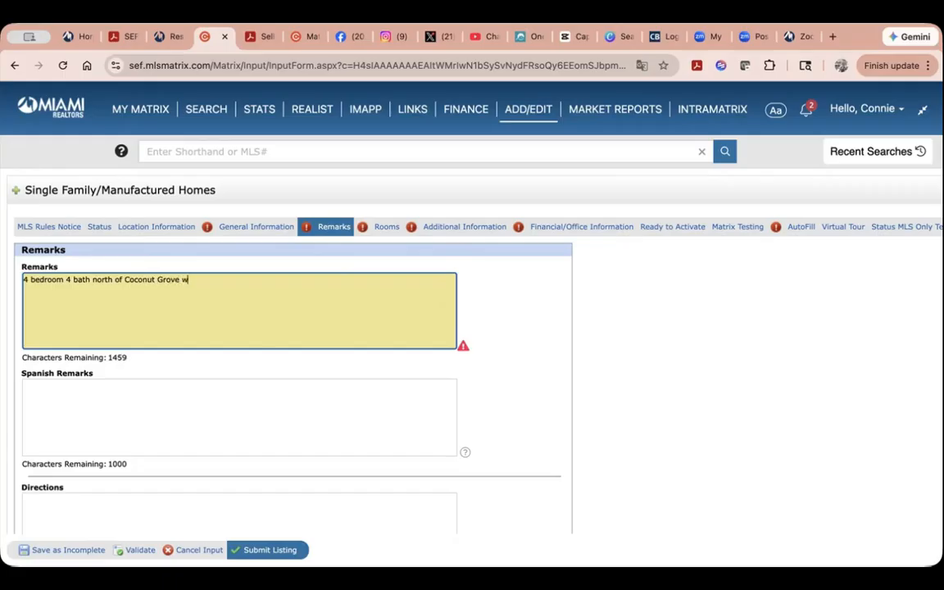
type("tih")
key("BackSpace")
key("BackSpace")
type("ih")
key("BackSpace")
key("BackSpace")
key("BackSpace")
key("BackSpace")
type("ith ample parking and")
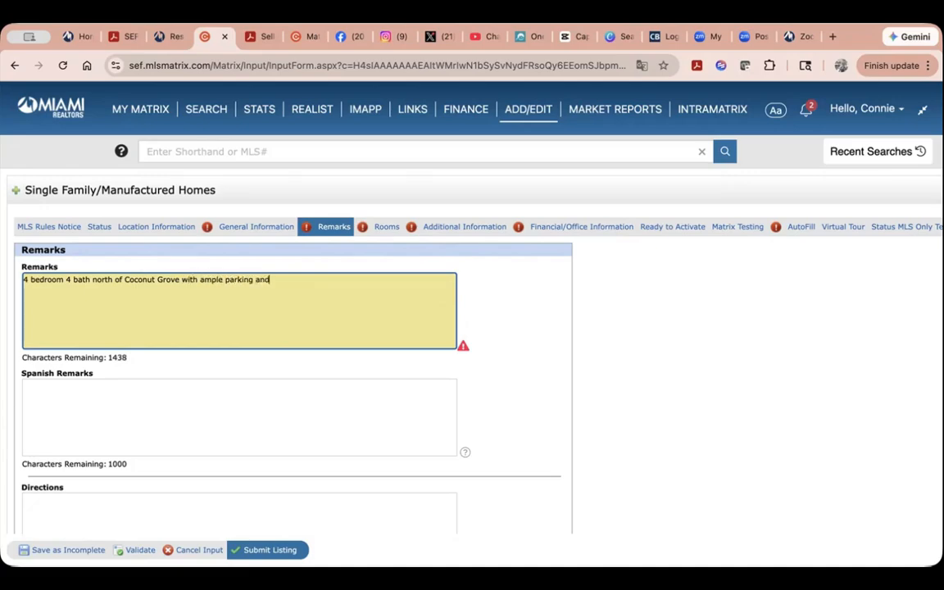
type(" huge. ga")
type(" ga")
type("n.")
left_click(106, 395)
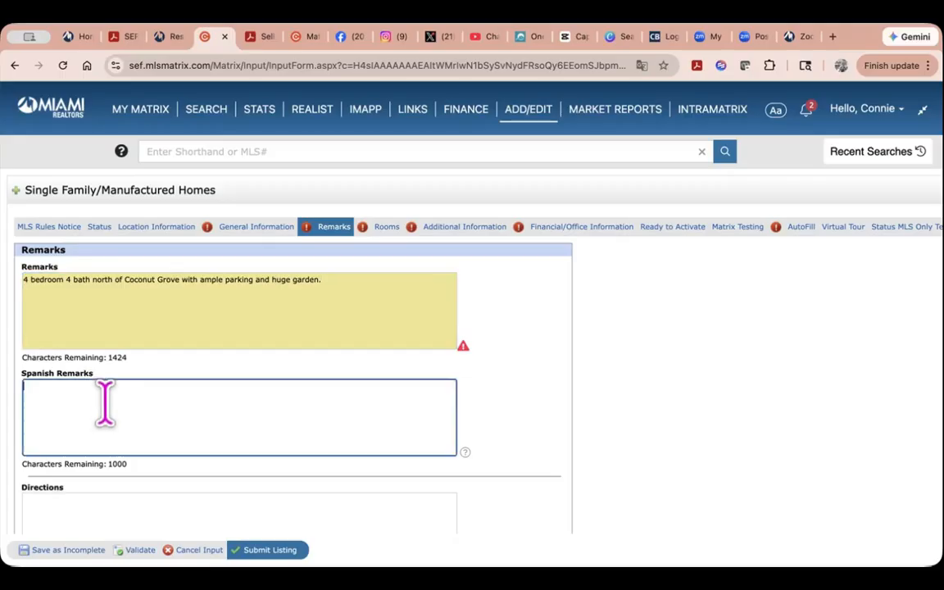
Move through the Directions and Broker Remarks fields down to Internet Remarks
scroll(106, 395, "down", 3)
scroll(105, 401, "down", 1)
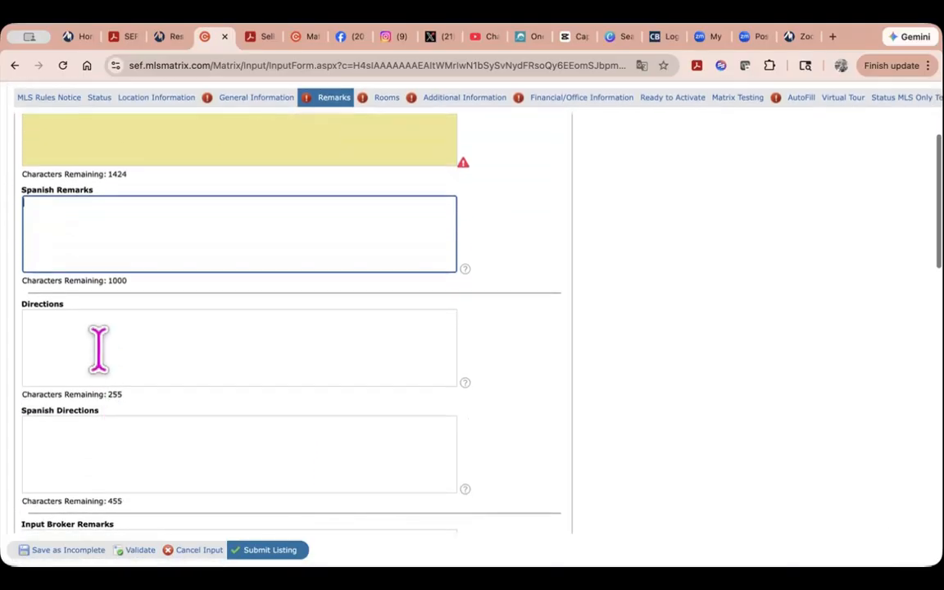
left_click(99, 350)
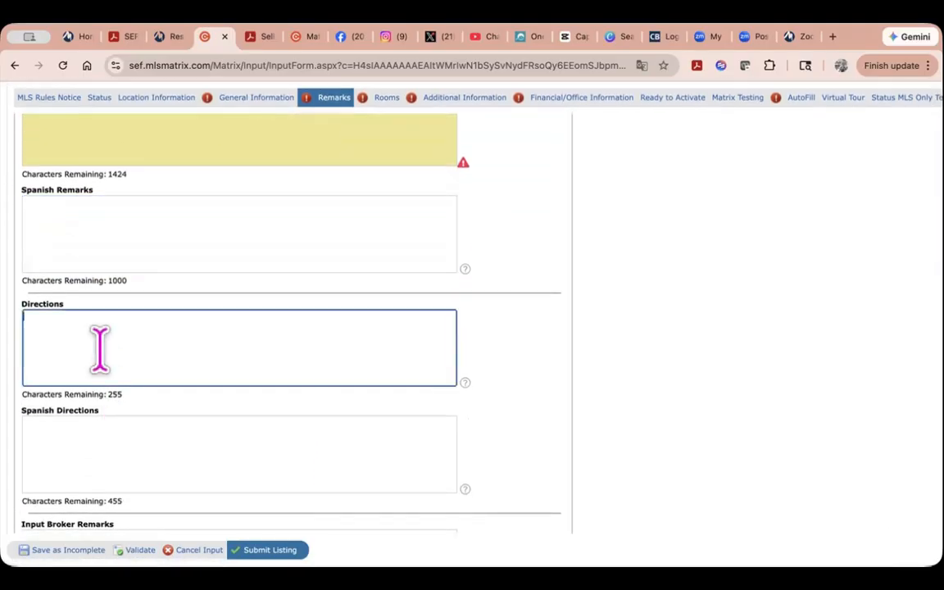
left_click(110, 436)
scroll(109, 434, "down", 3)
scroll(109, 434, "down", 1)
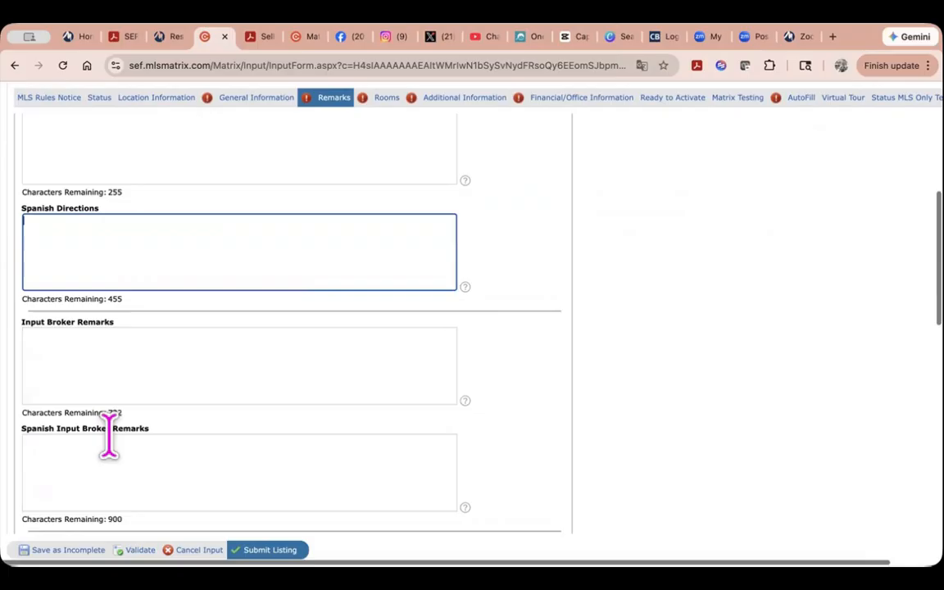
left_click(118, 373)
scroll(118, 372, "down", 2)
left_click(118, 375)
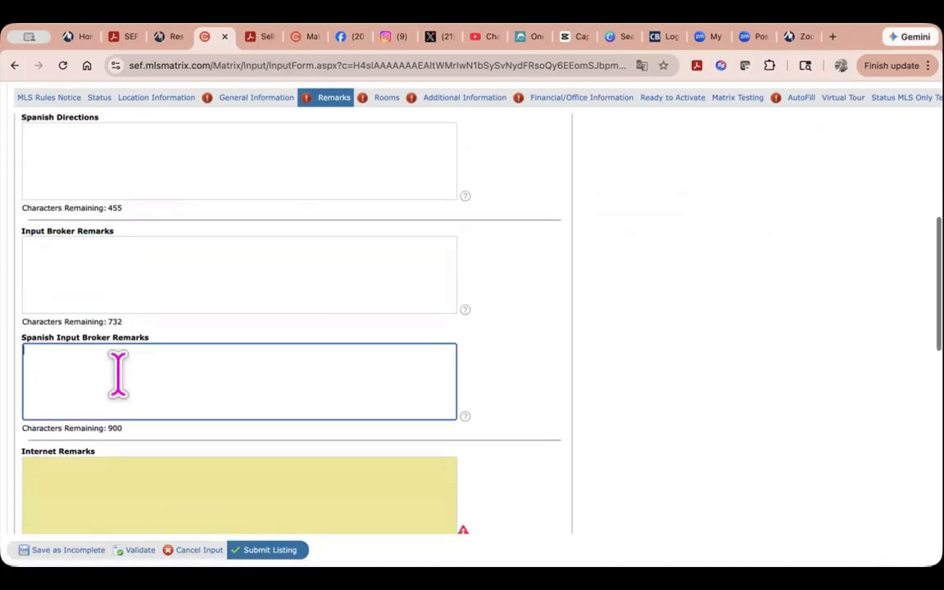
scroll(127, 402, "down", 2)
left_click(129, 409)
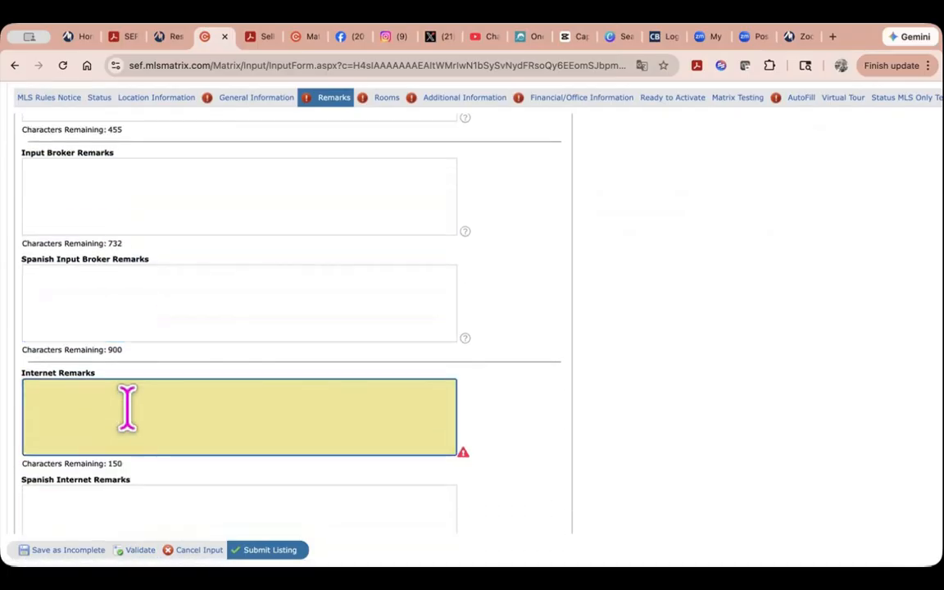
Enter '4 bedroom 4 bath home waiting for you.' as Internet Remarks and validate
type("4 be")
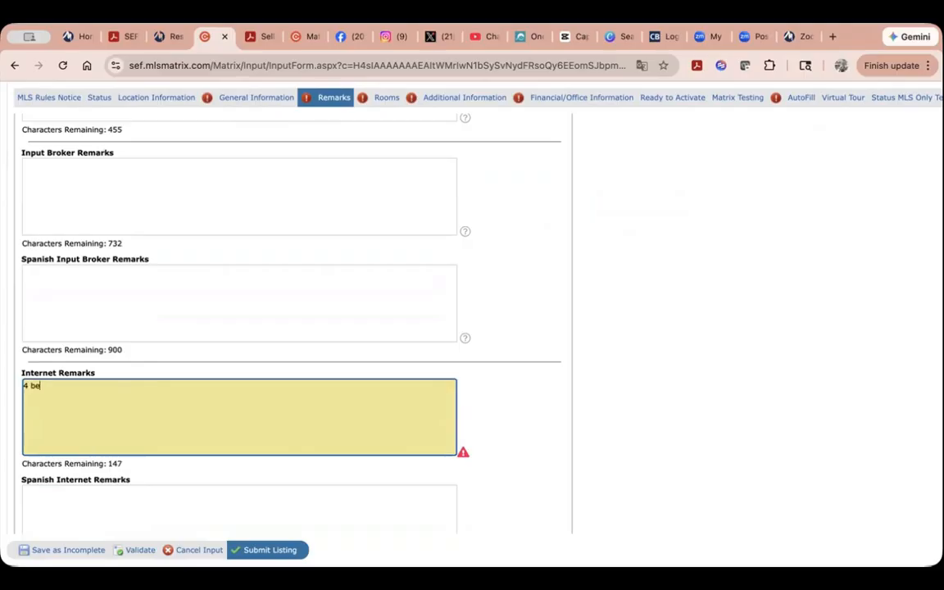
type("droom 4 bath home waiting for you.")
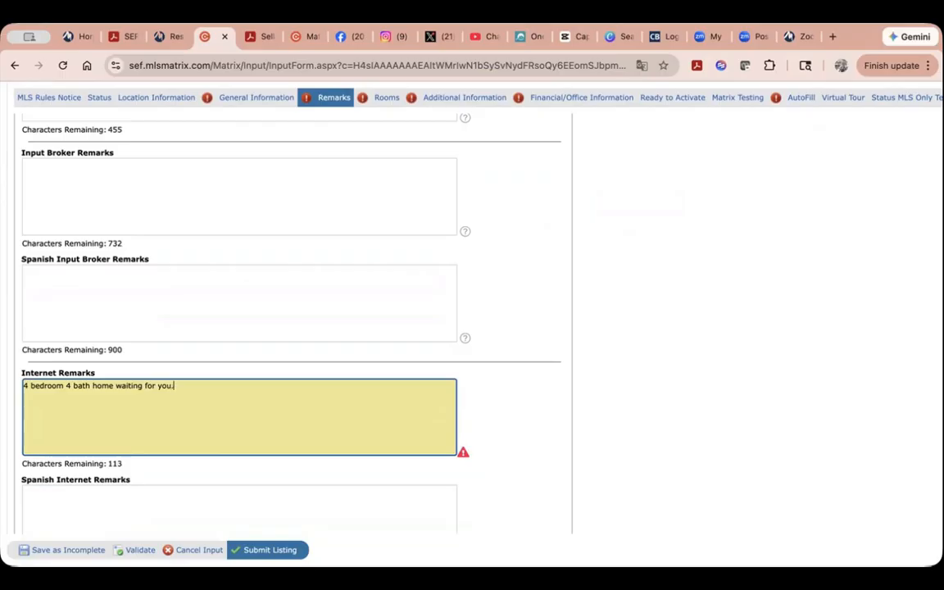
scroll(246, 328, "down", 5)
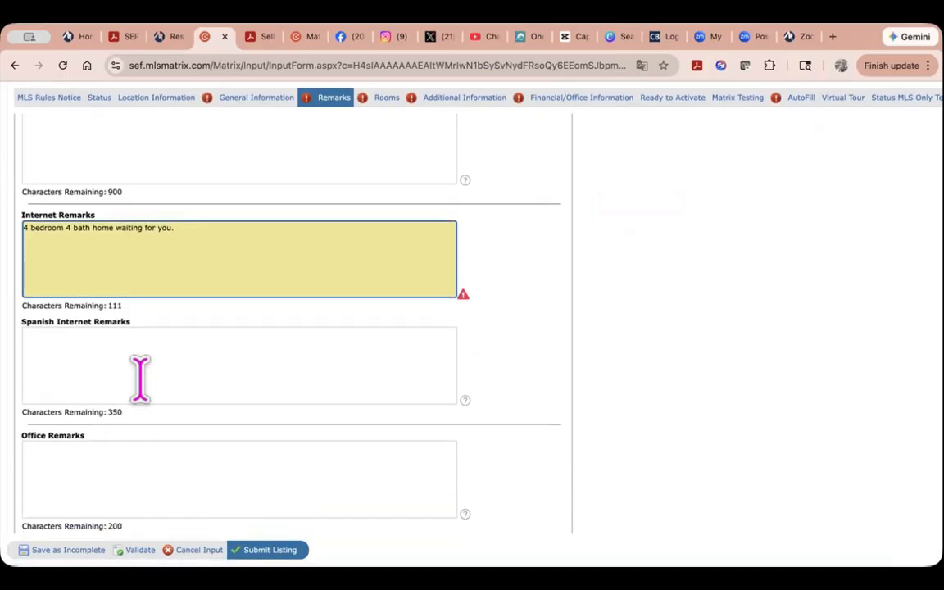
scroll(140, 379, "down", 9)
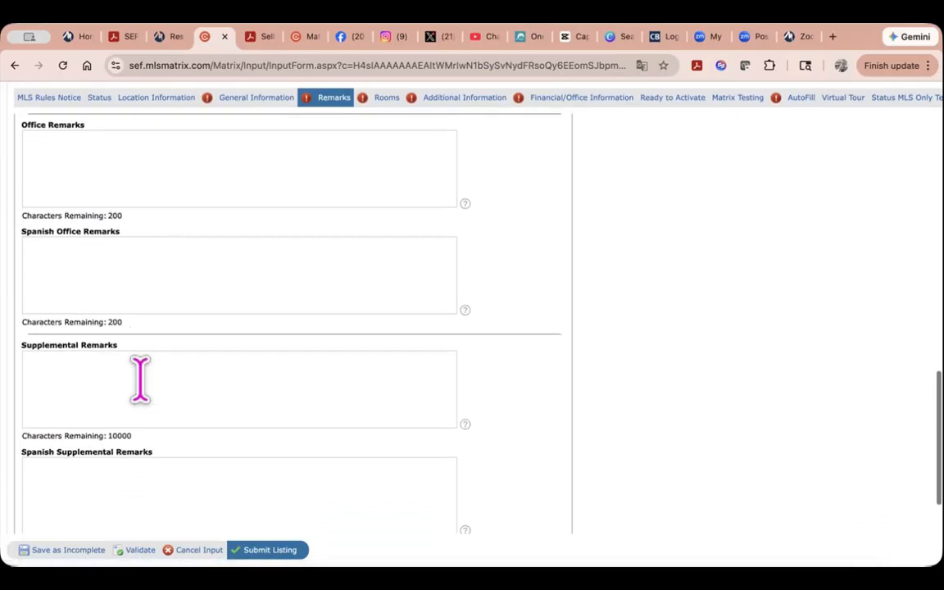
left_click(139, 550)
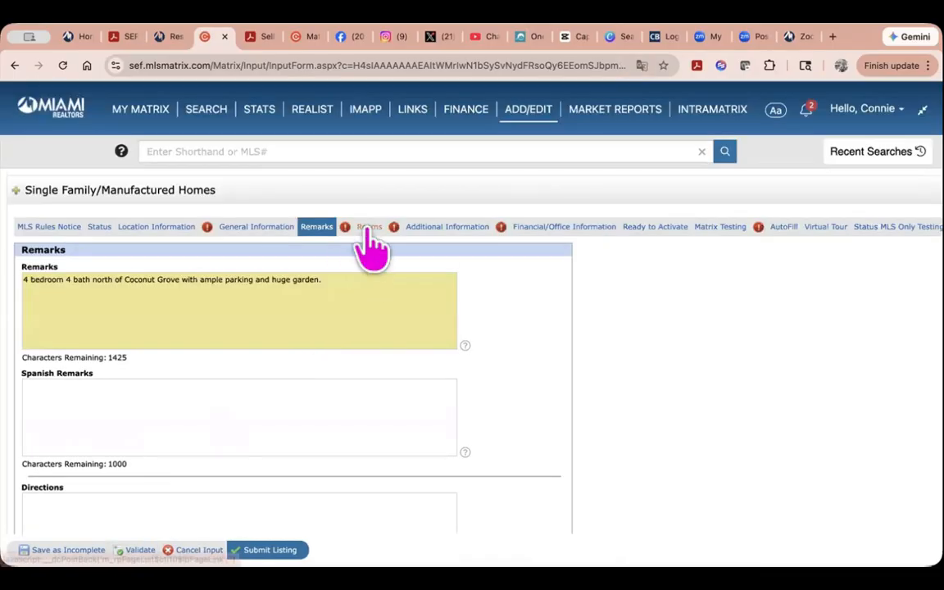
In Rooms, tick Combination Tub & Shower, Guest House, Eat-In Kitchen and Dining/Living Room
left_click(366, 230)
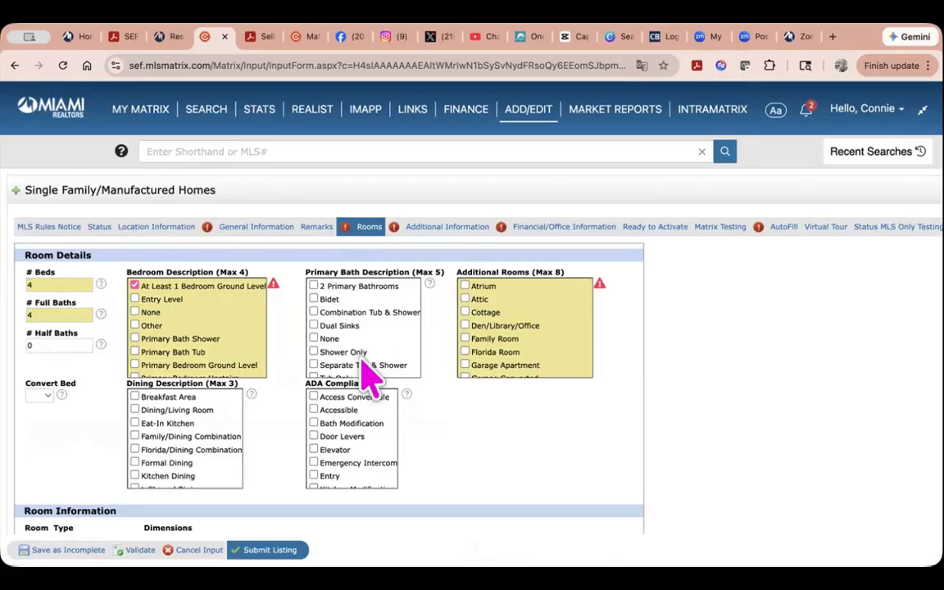
left_click(314, 312)
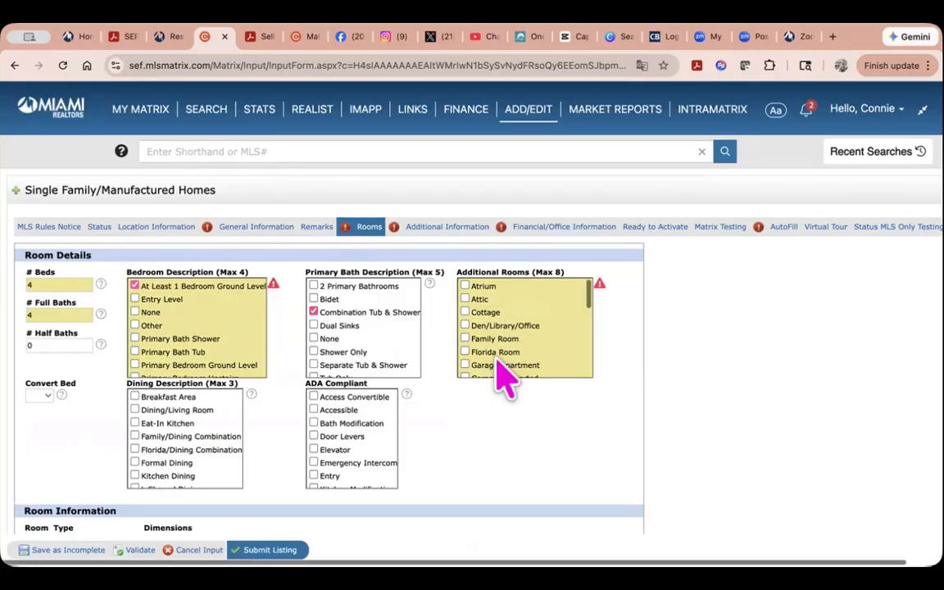
scroll(504, 373, "down", 1)
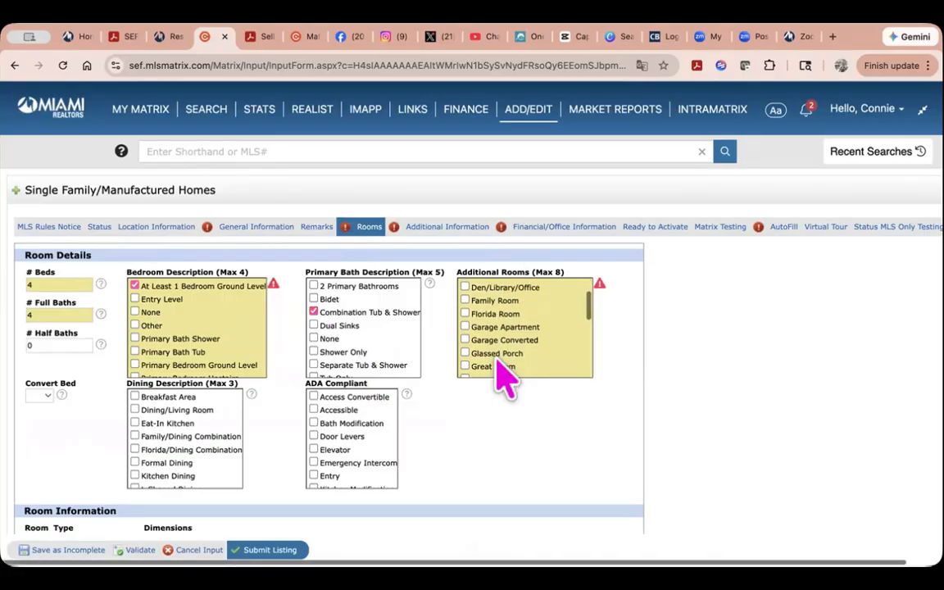
left_click(465, 302)
scroll(505, 360, "down", 3)
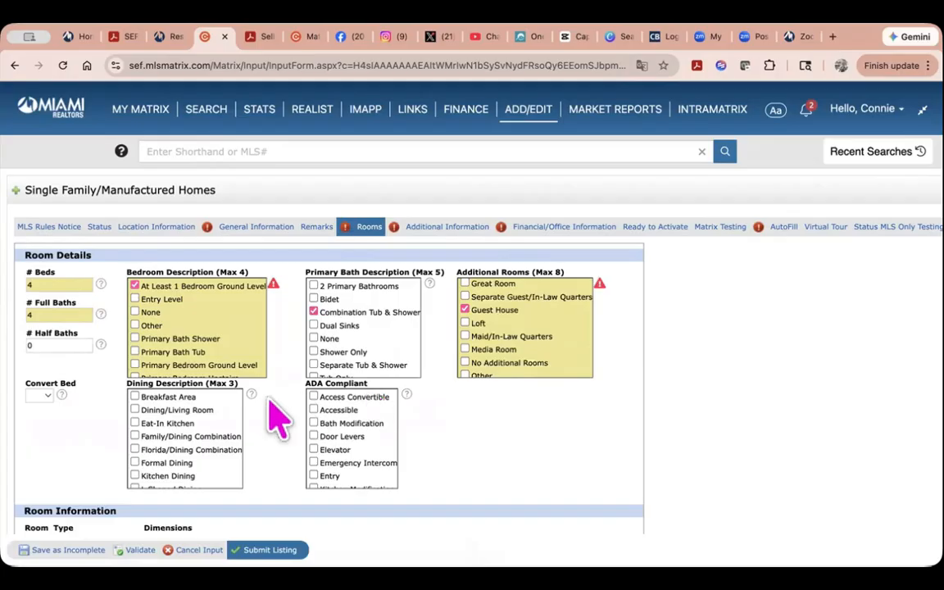
scroll(267, 406, "down", 1)
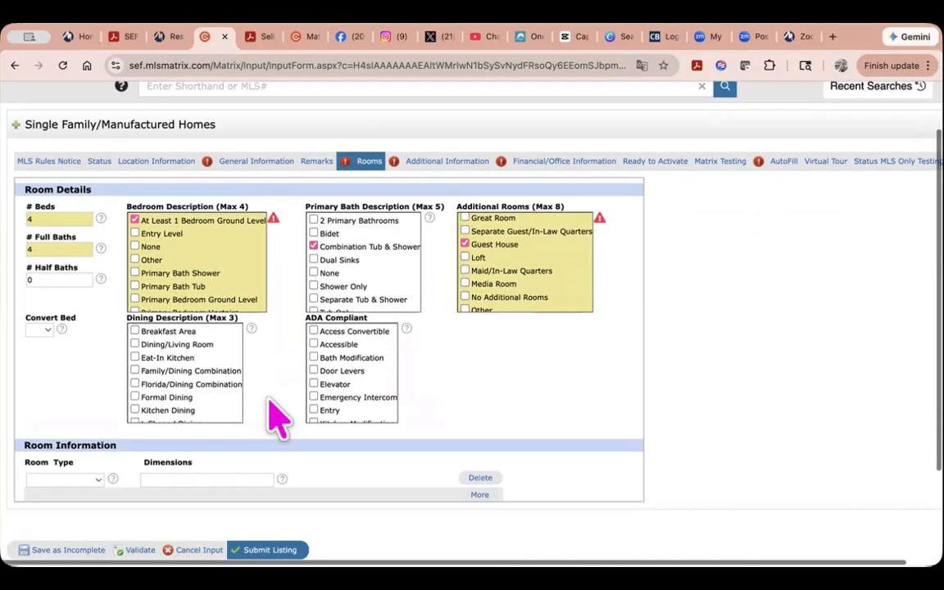
left_click(134, 358)
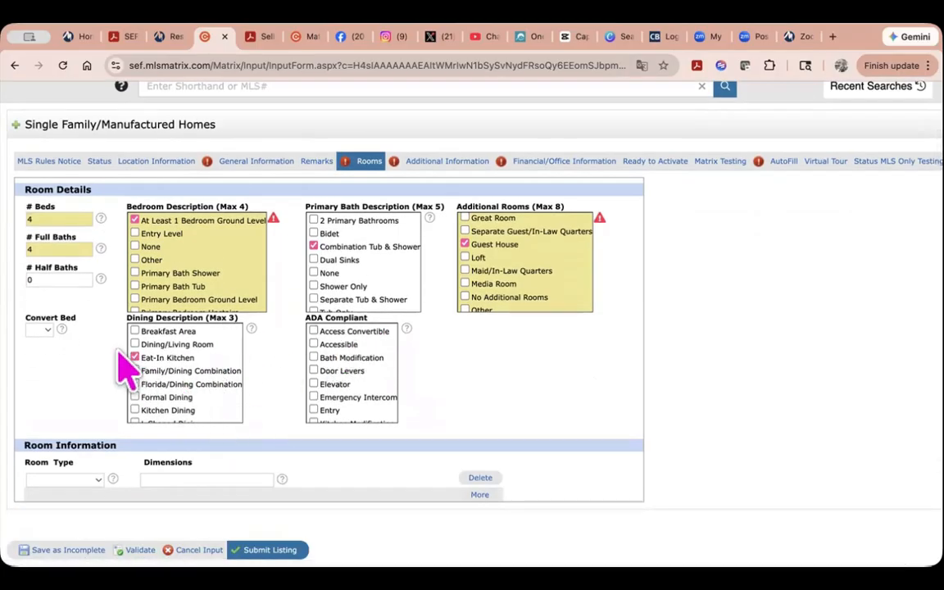
left_click(136, 344)
scroll(253, 478, "down", 2)
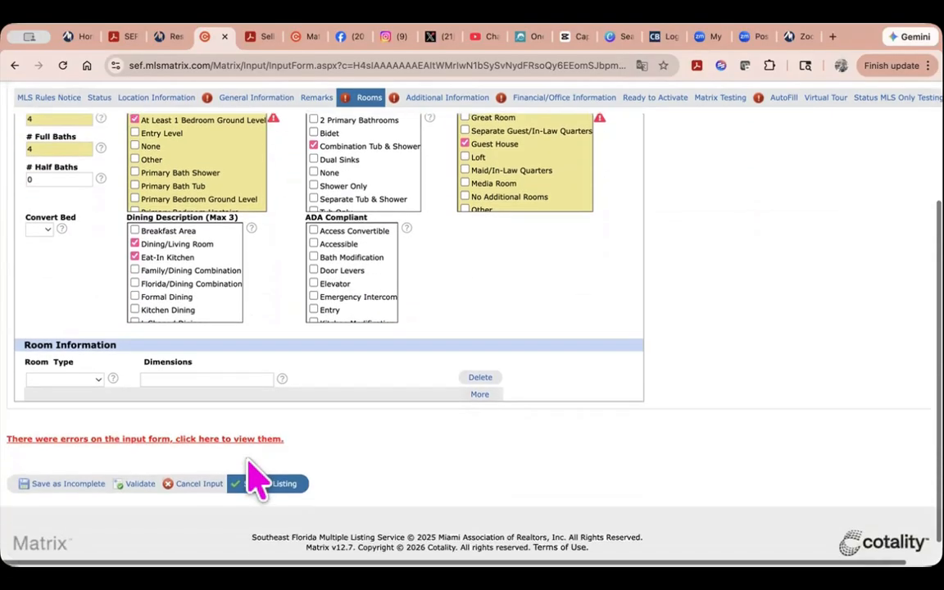
Add a PrimaryBedroom measuring 15 x 20, add an empty room row, and validate
left_click(92, 378)
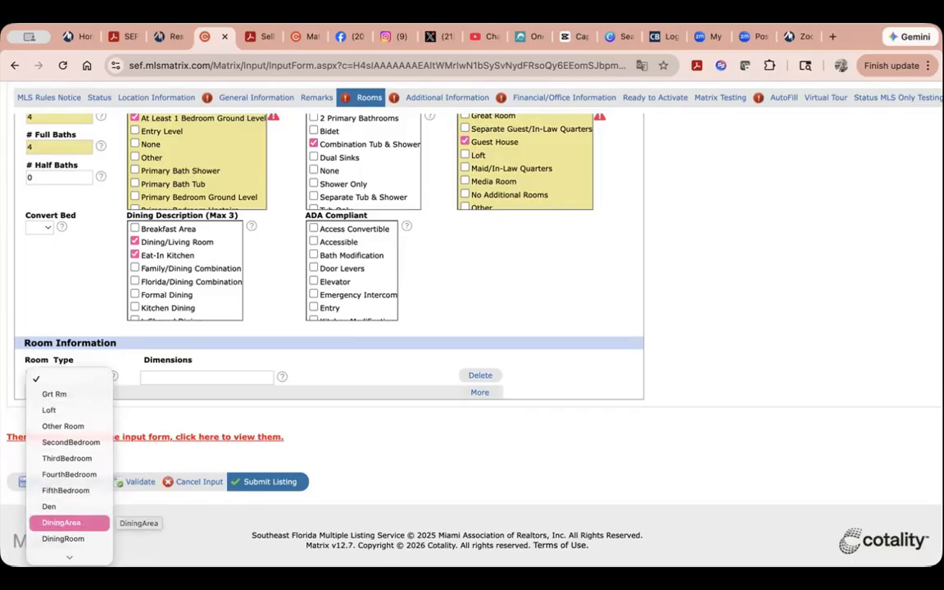
mouse_move(69, 556)
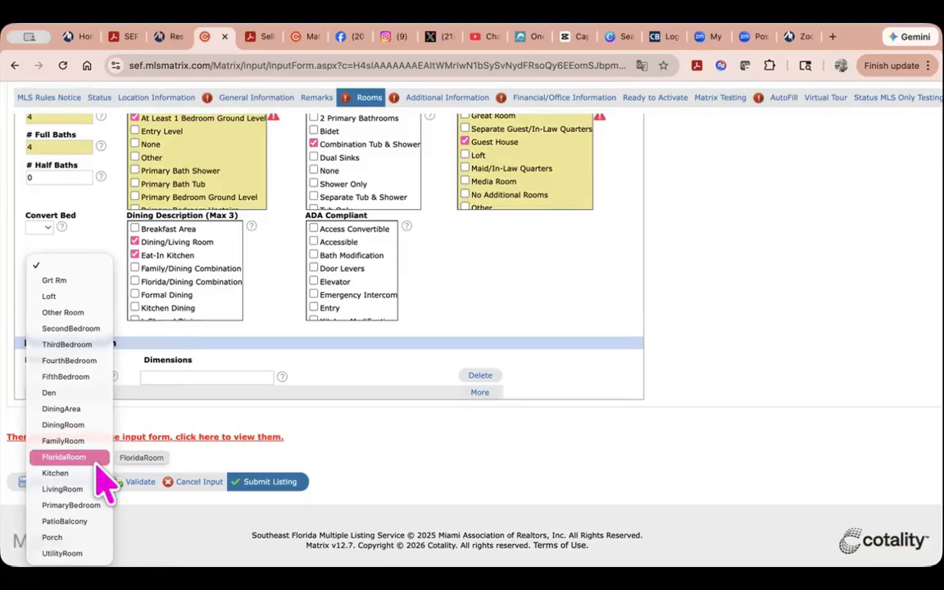
left_click(90, 505)
left_click(188, 377)
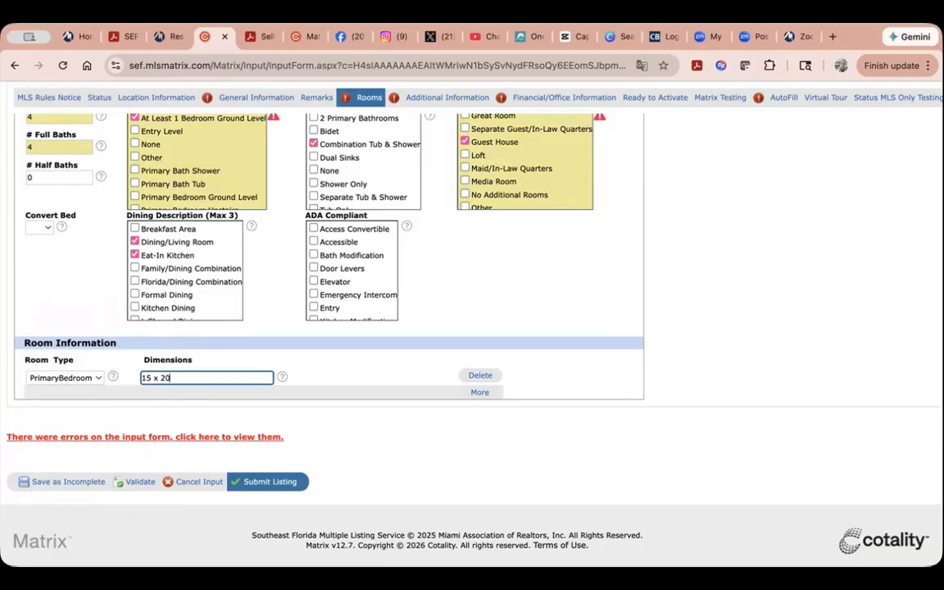
type("15 x 20")
left_click(480, 392)
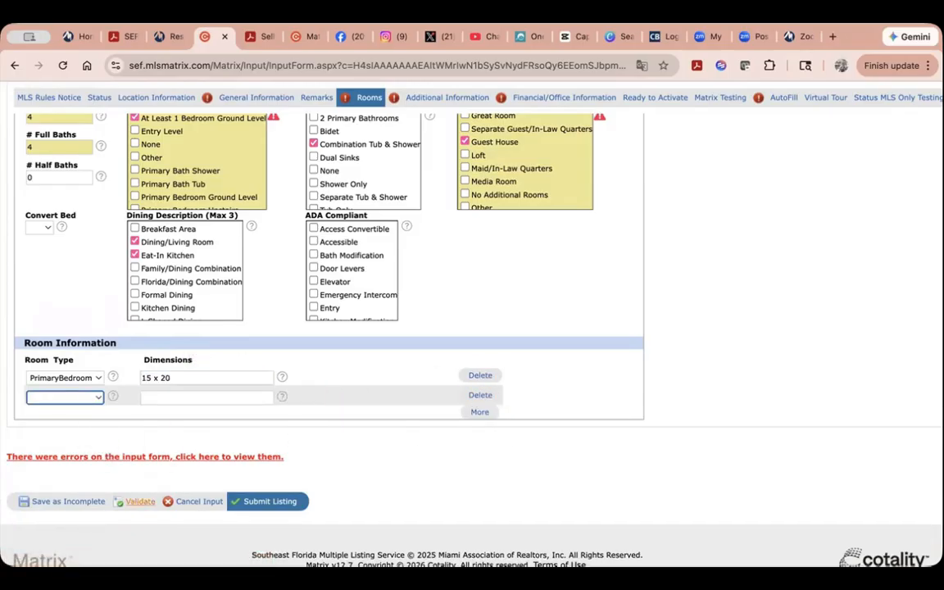
left_click(136, 501)
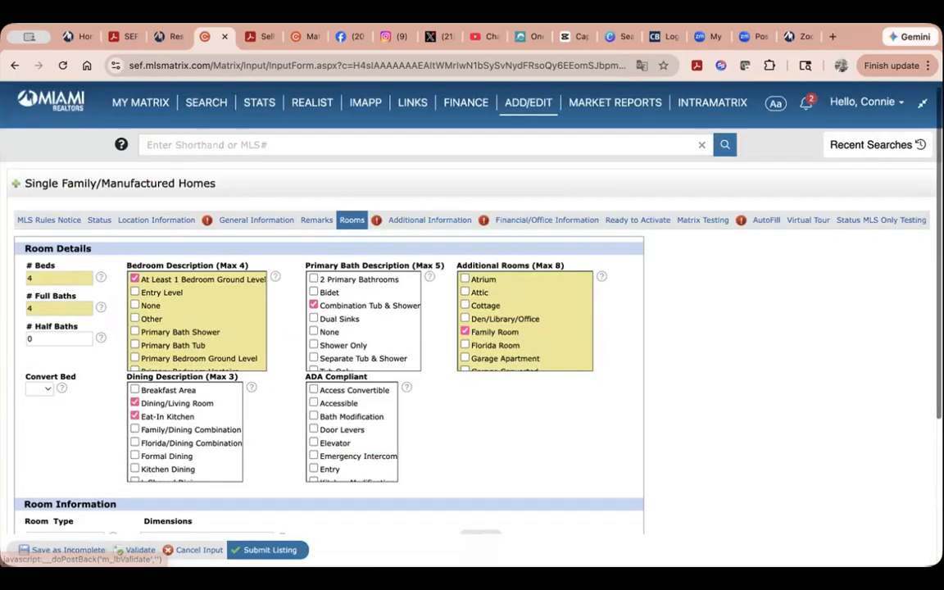
In Additional Information, set Pets Allowed and Cable Available to Yes and Pet Description None
left_click(426, 221)
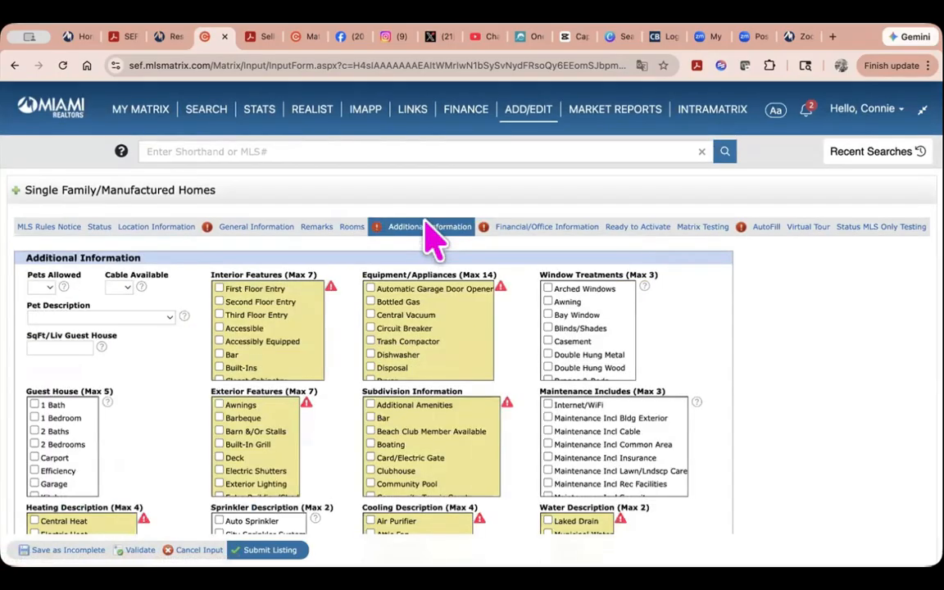
left_click(47, 290)
left_click(50, 301)
left_click(125, 289)
left_click(127, 305)
left_click(127, 318)
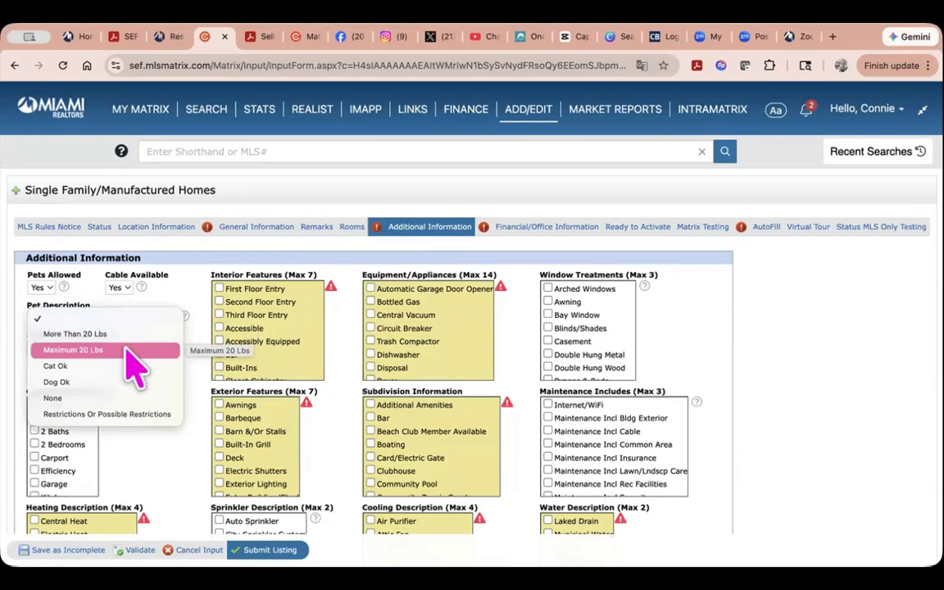
left_click(119, 399)
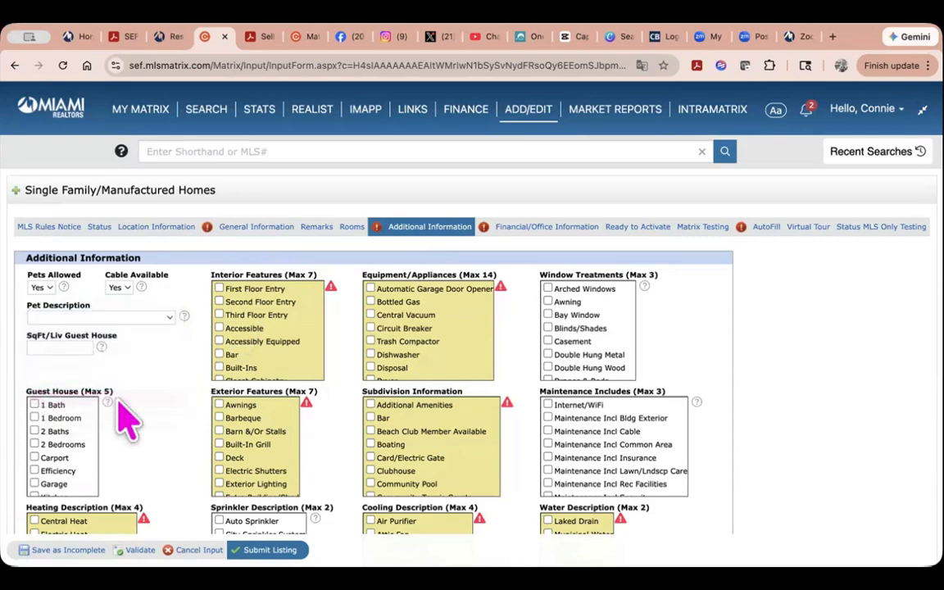
Tick Fireplace plus Dishwasher, Dryer and Washer/Dryer Hook-Up appliances
scroll(269, 358, "down", 3)
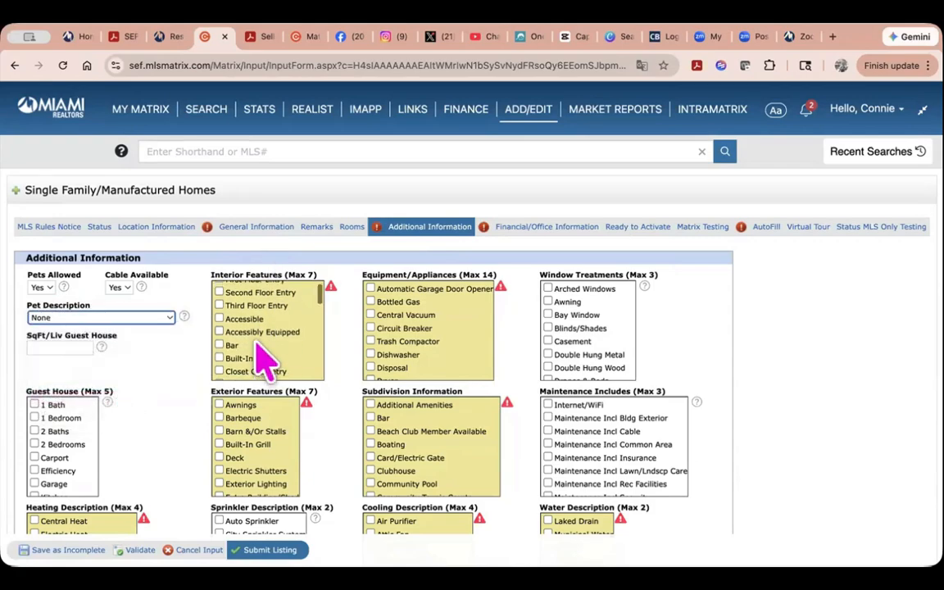
scroll(267, 358, "down", 2)
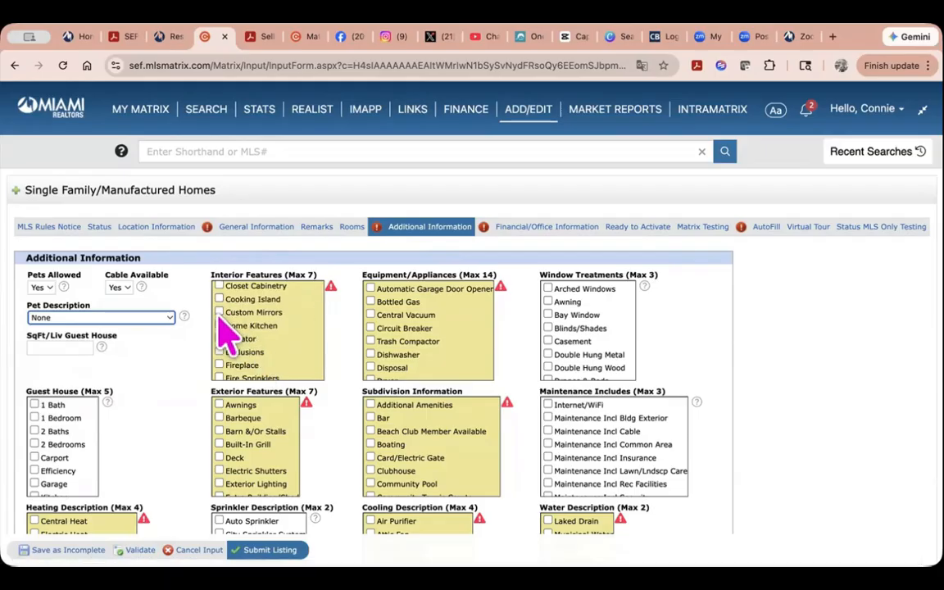
scroll(229, 334, "down", 2)
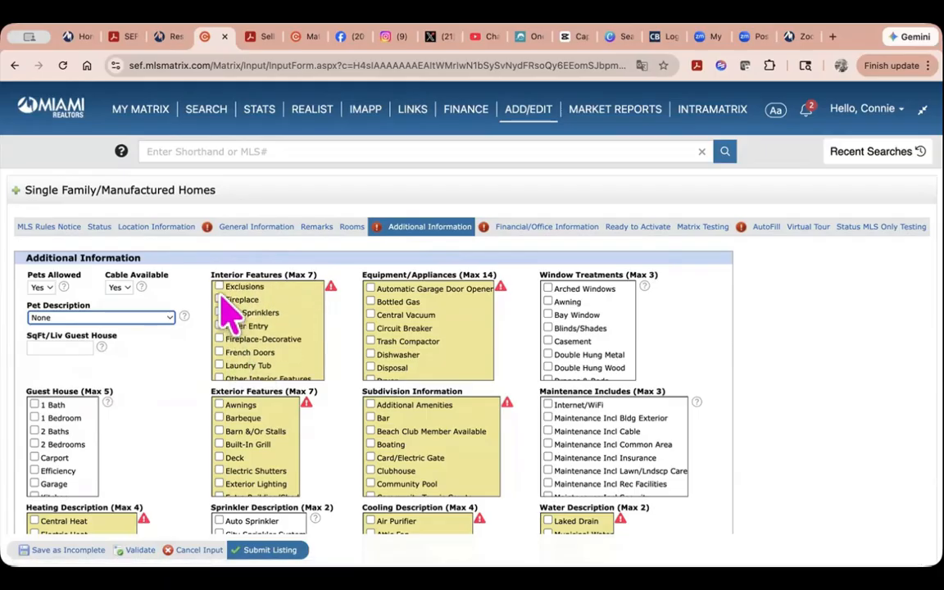
left_click(220, 299)
scroll(232, 345, "down", 2)
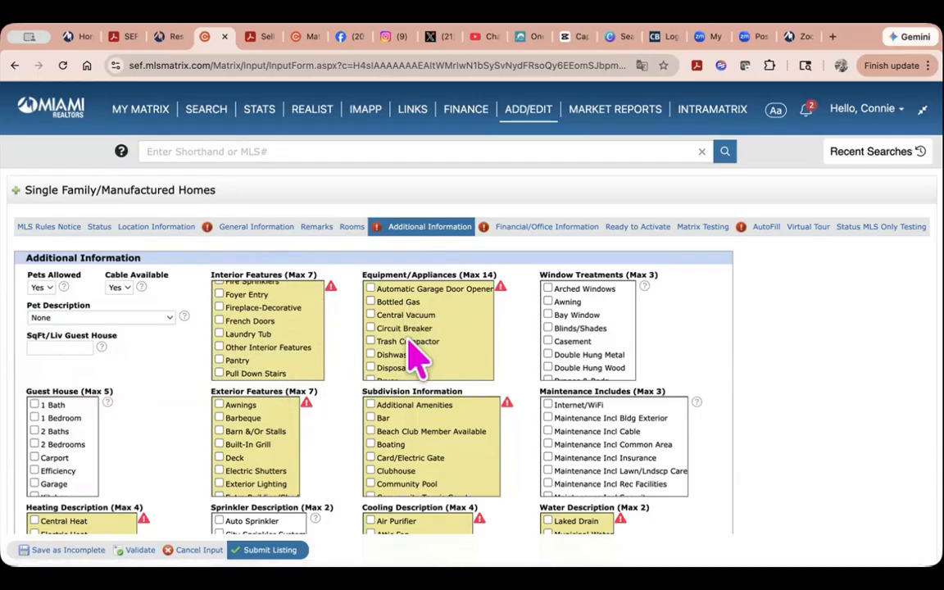
scroll(418, 356, "down", 2)
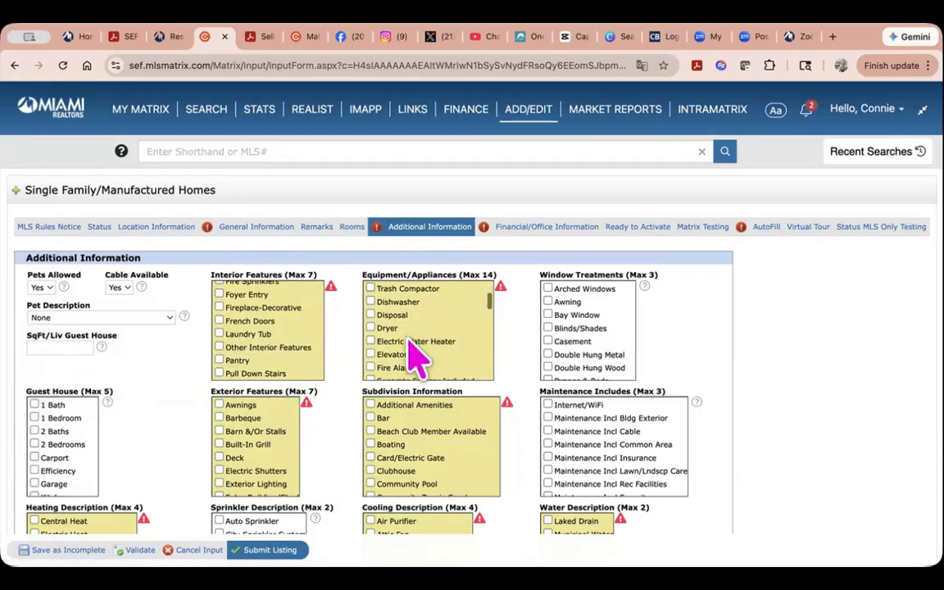
left_click(369, 302)
left_click(370, 328)
scroll(426, 354, "down", 3)
scroll(432, 369, "down", 1)
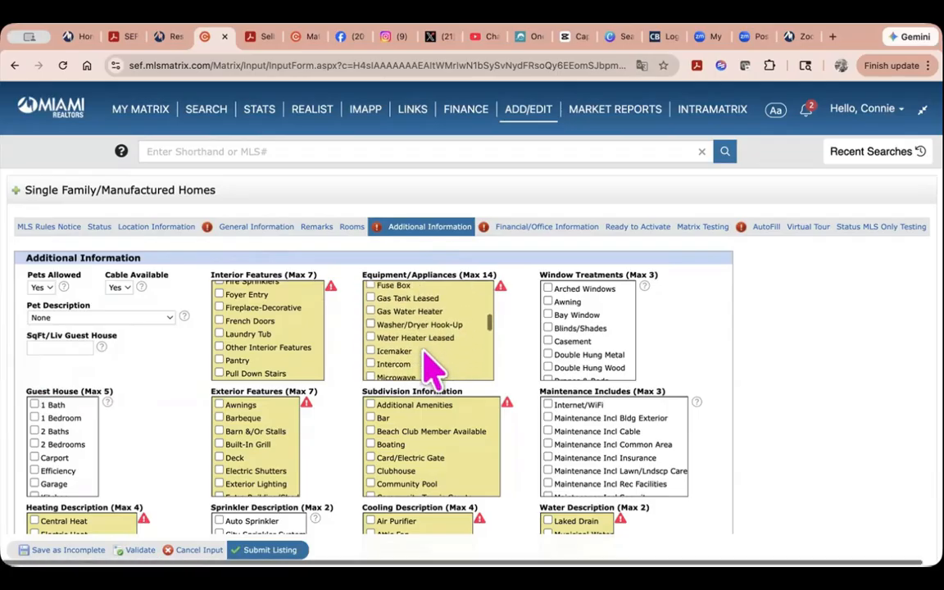
left_click(370, 326)
Add Fence and Fruit Trees to the exterior features
scroll(417, 385, "down", 3)
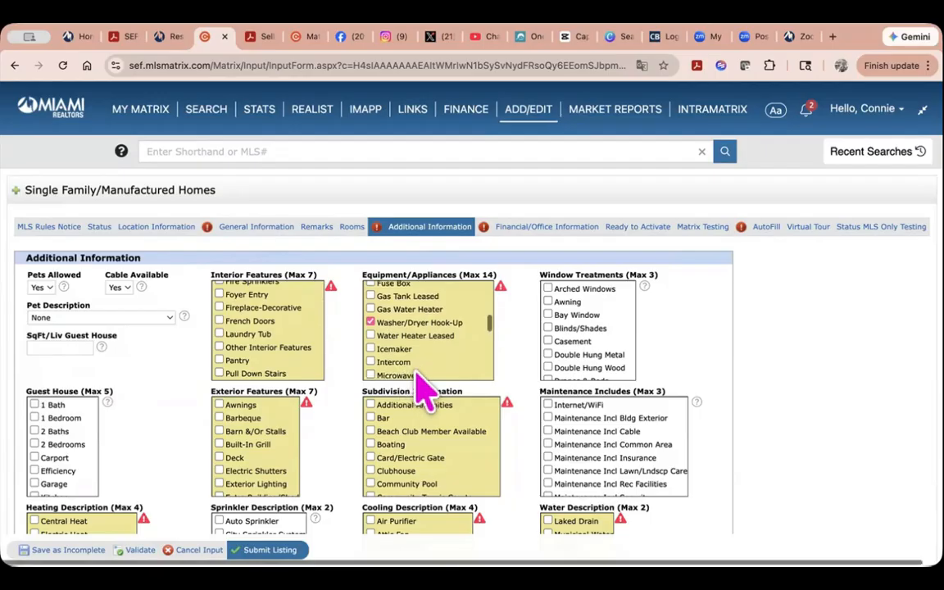
scroll(418, 386, "down", 5)
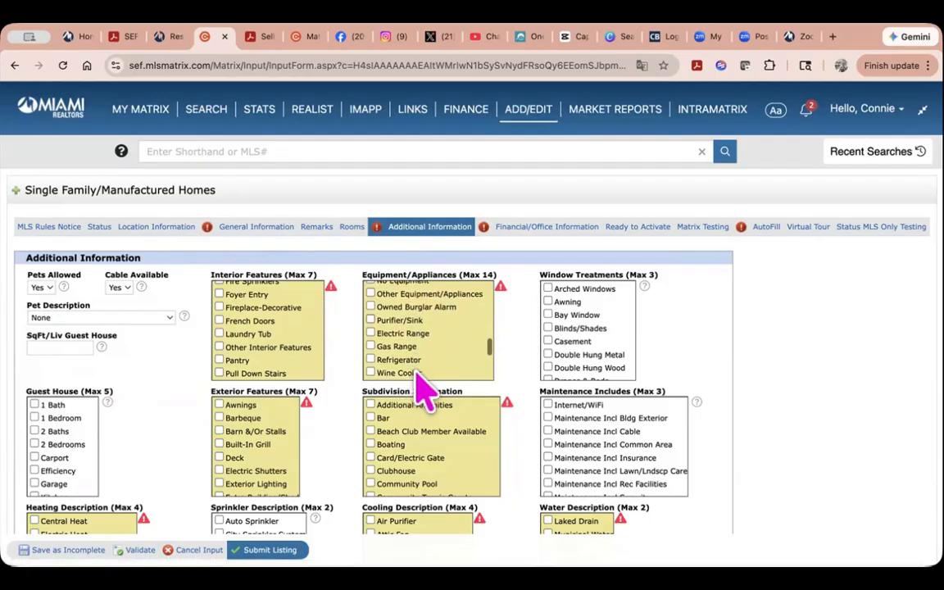
scroll(422, 386, "down", 2)
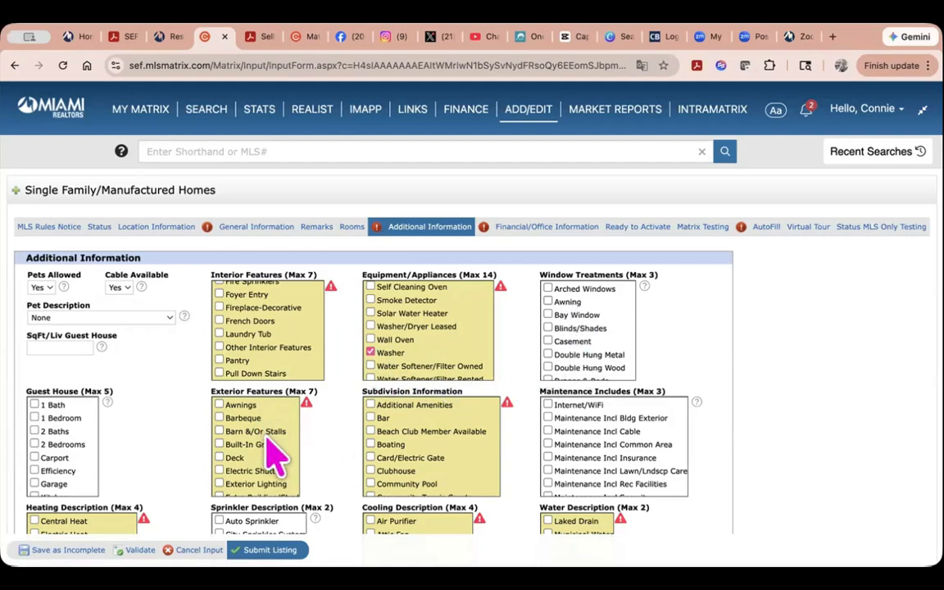
scroll(277, 456, "down", 3)
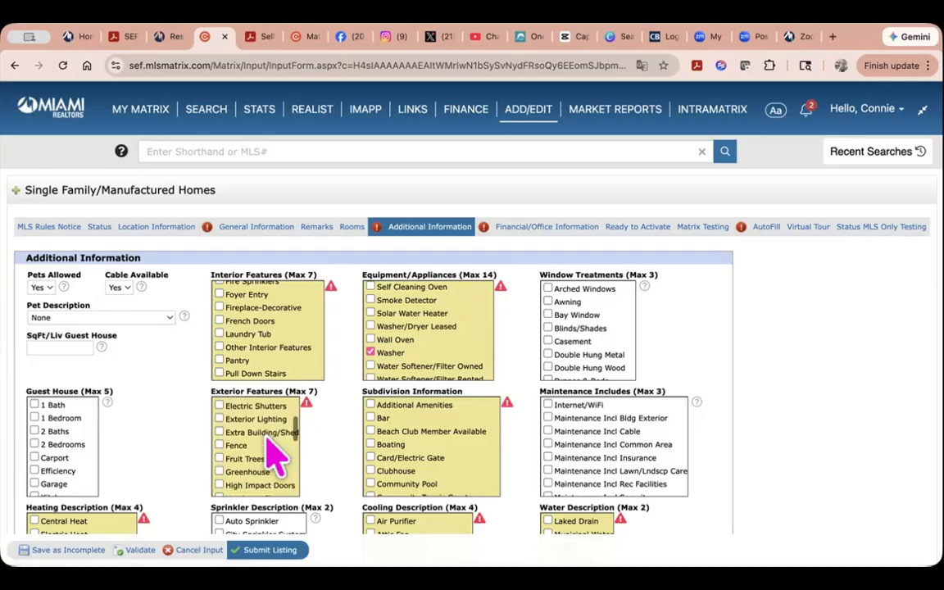
left_click(220, 435)
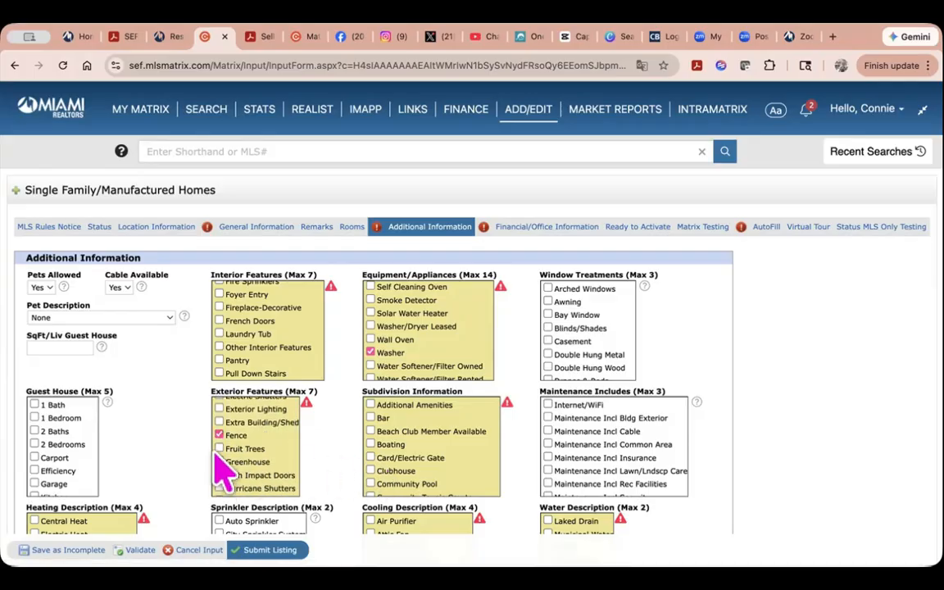
left_click(219, 448)
scroll(280, 480, "down", 3)
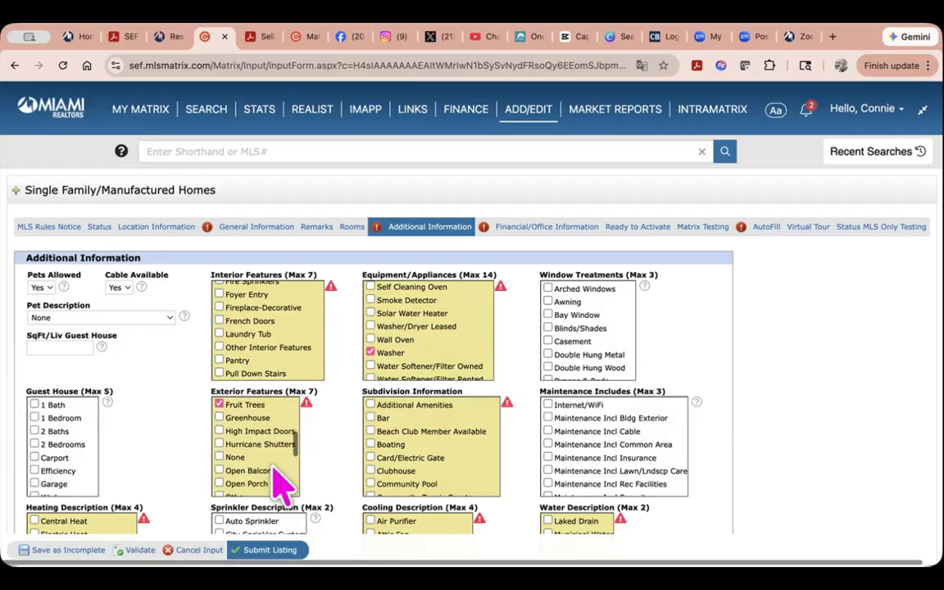
scroll(280, 484, "down", 1)
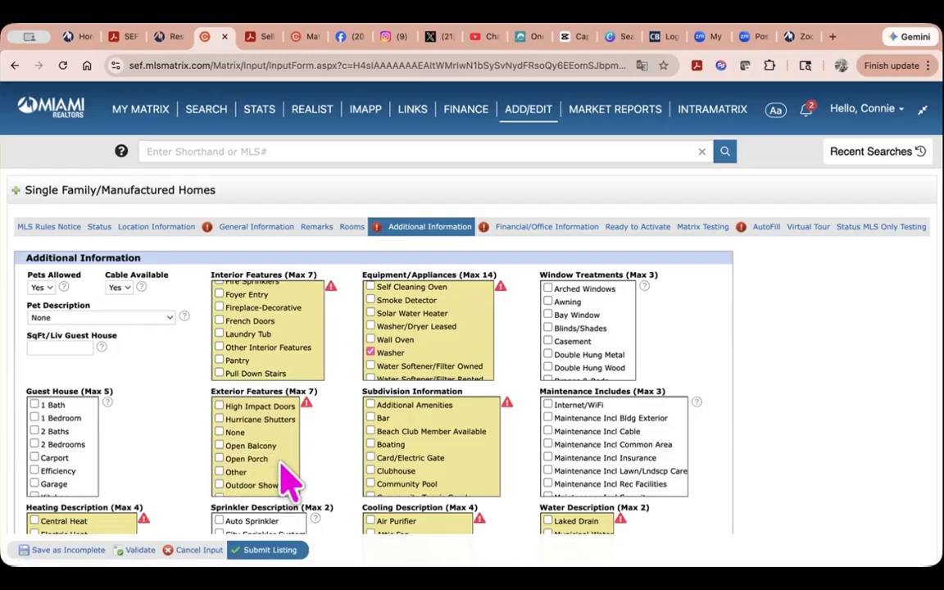
scroll(422, 471, "down", 1)
Set the heating to Central Heat and the sewer to Municipal Sewer
scroll(422, 475, "down", 5)
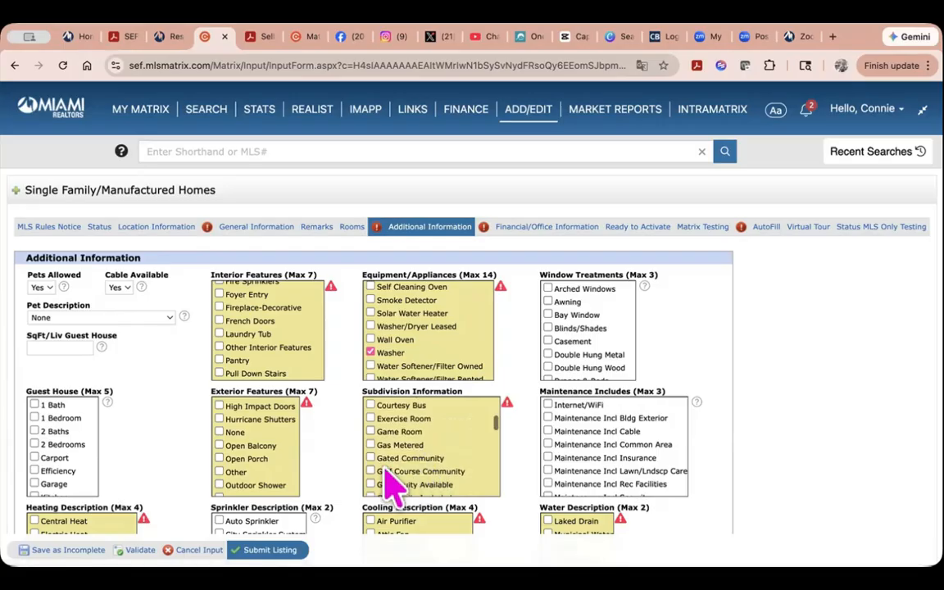
scroll(451, 463, "down", 5)
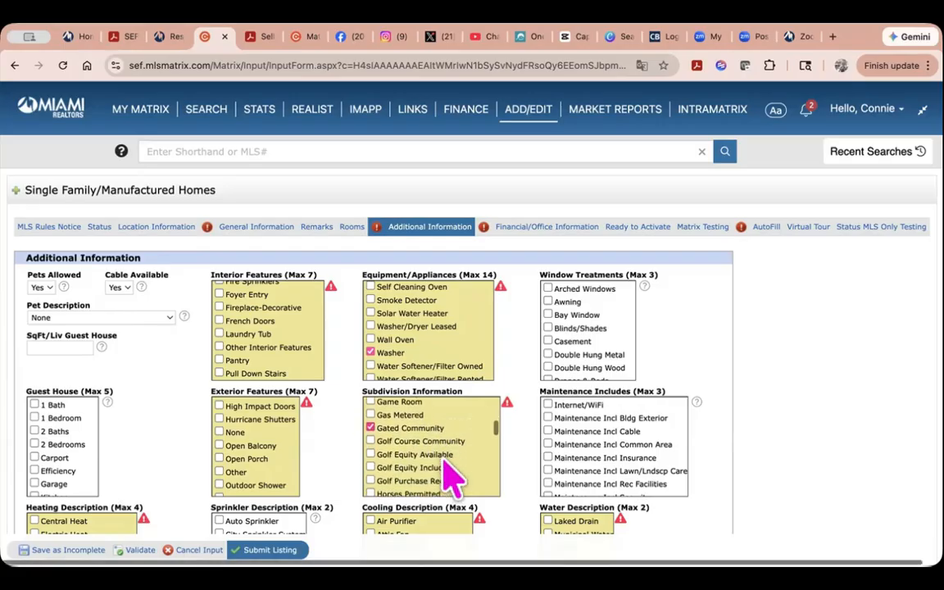
scroll(451, 480, "down", 1)
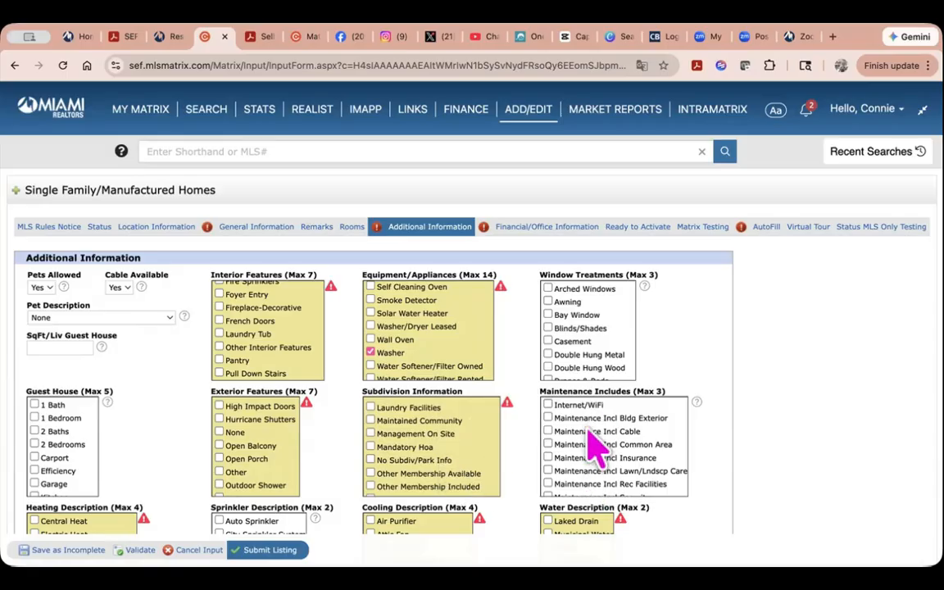
scroll(591, 490, "down", 2)
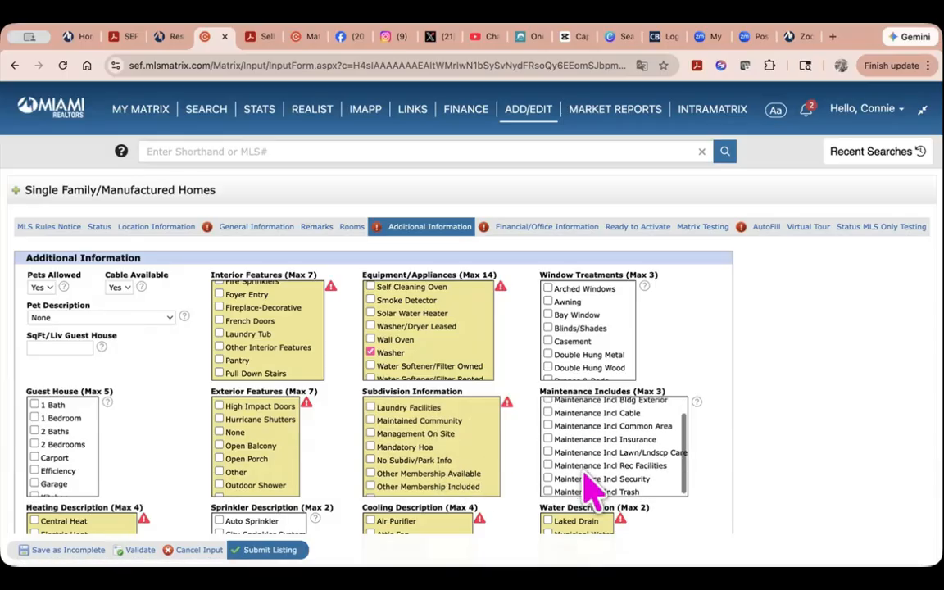
scroll(274, 443, "down", 4)
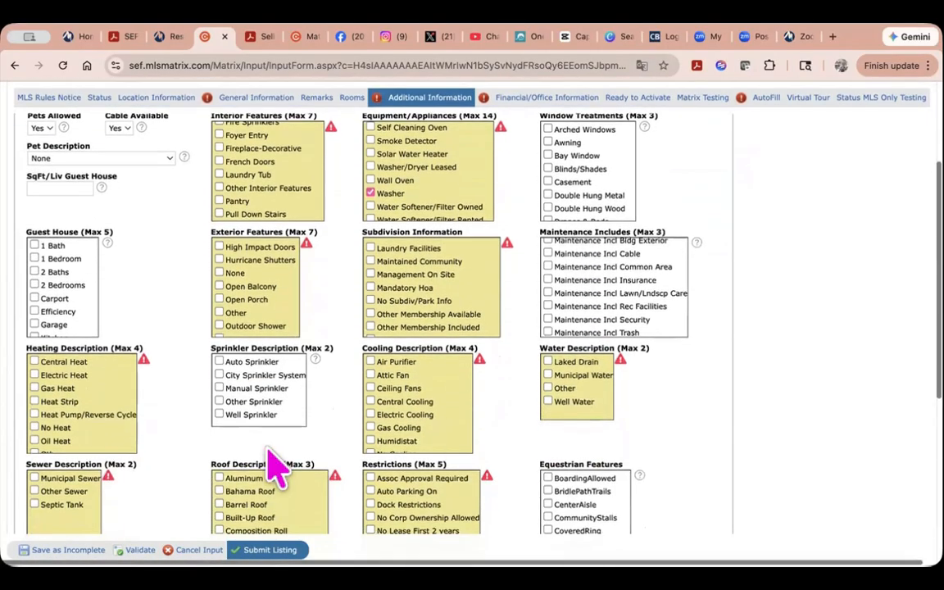
left_click(34, 362)
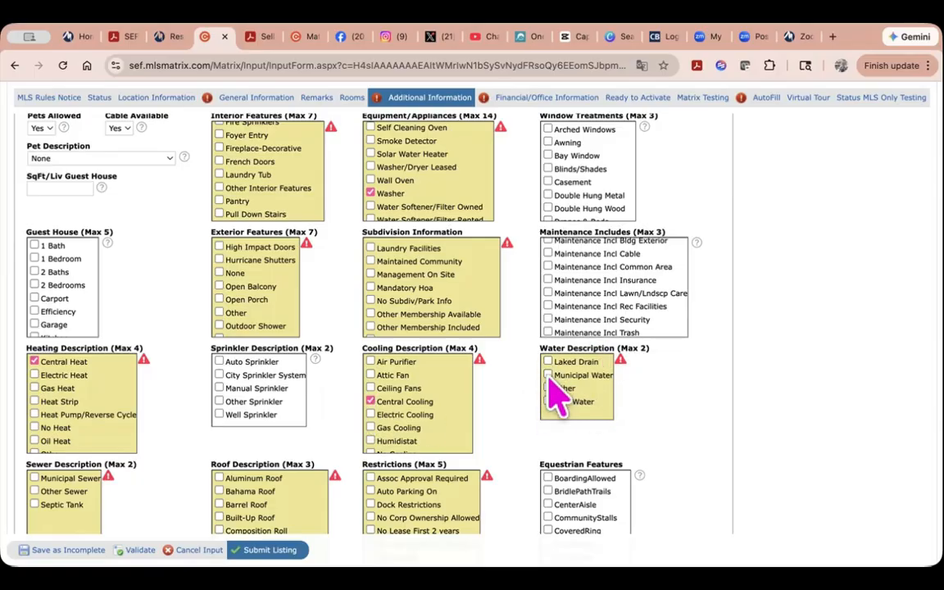
scroll(90, 449, "down", 1)
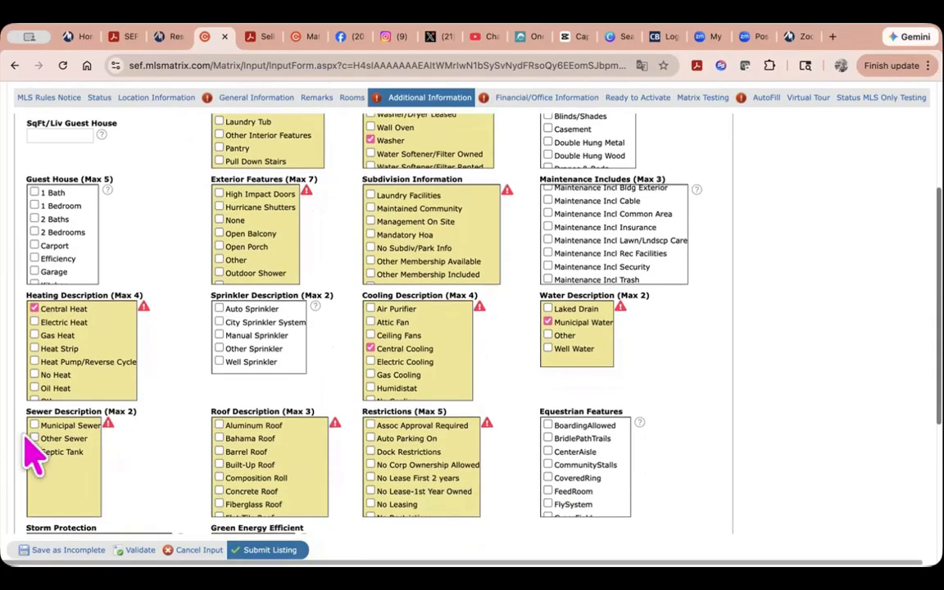
left_click(35, 426)
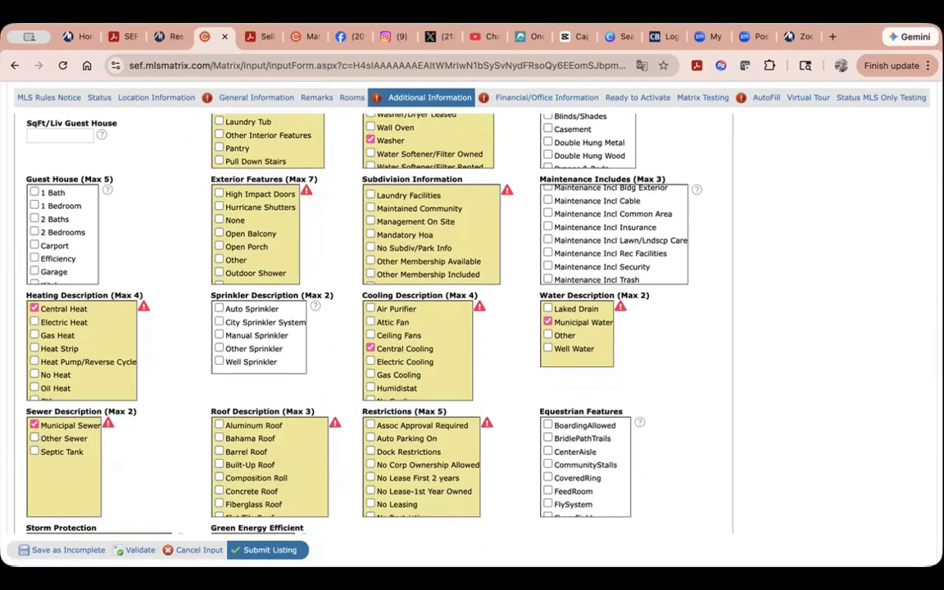
Mark the roof as Concrete Roof and validate the listing
scroll(238, 467, "down", 3)
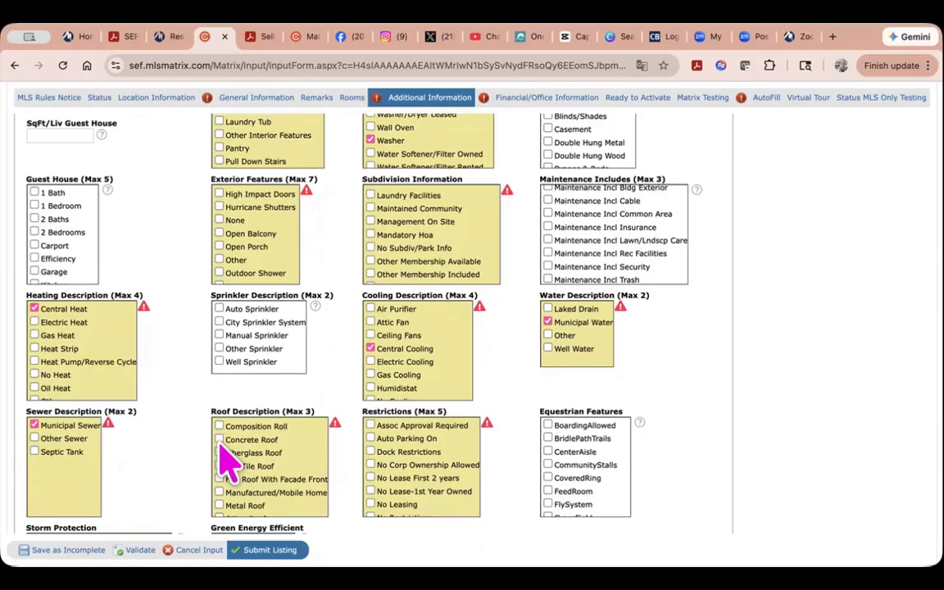
left_click(219, 440)
scroll(413, 451, "down", 2)
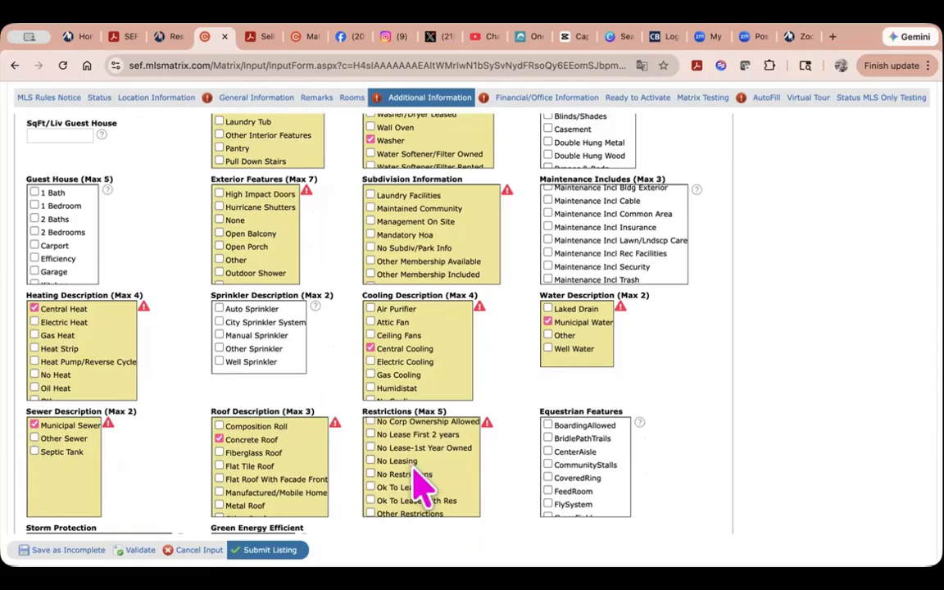
scroll(435, 491, "down", 1)
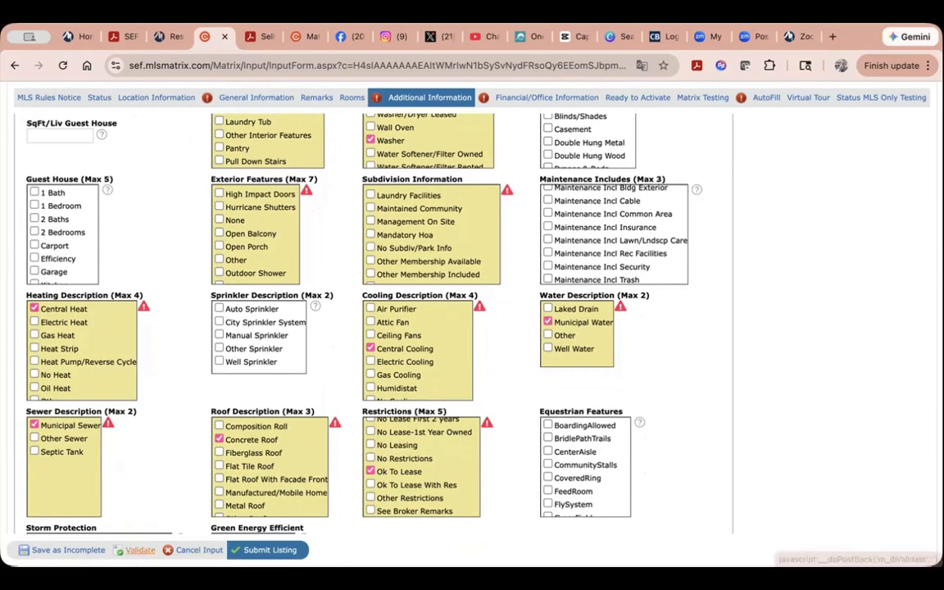
left_click(139, 550)
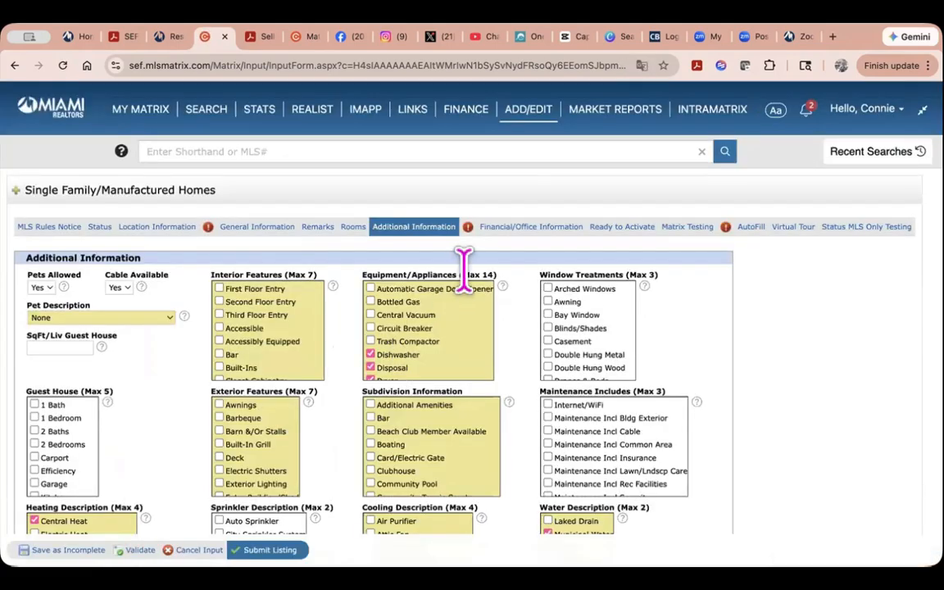
Set Type of Association to None and Membership Purchase Rqd to No, leaving the fee period blank
left_click(528, 228)
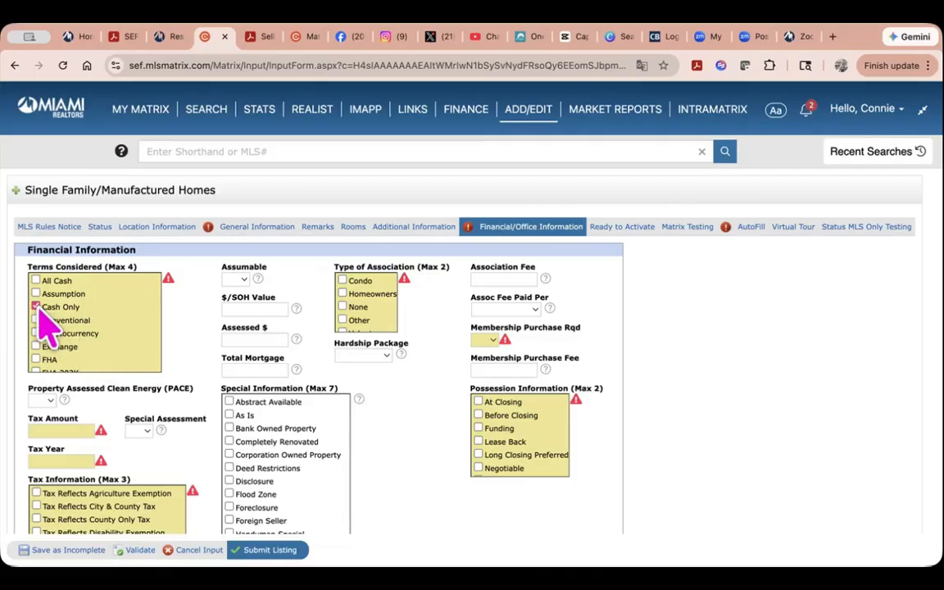
left_click(343, 308)
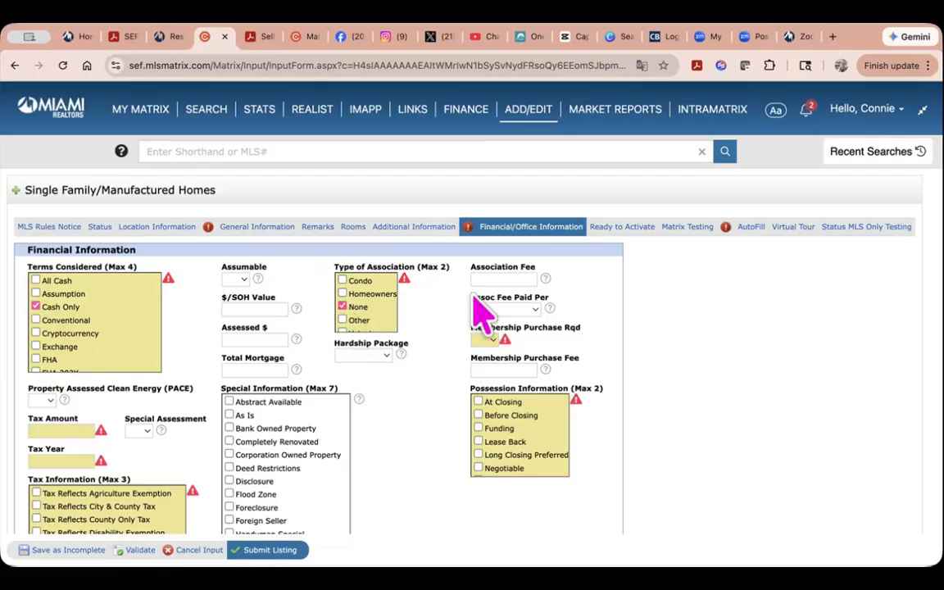
left_click(502, 279)
left_click(508, 310)
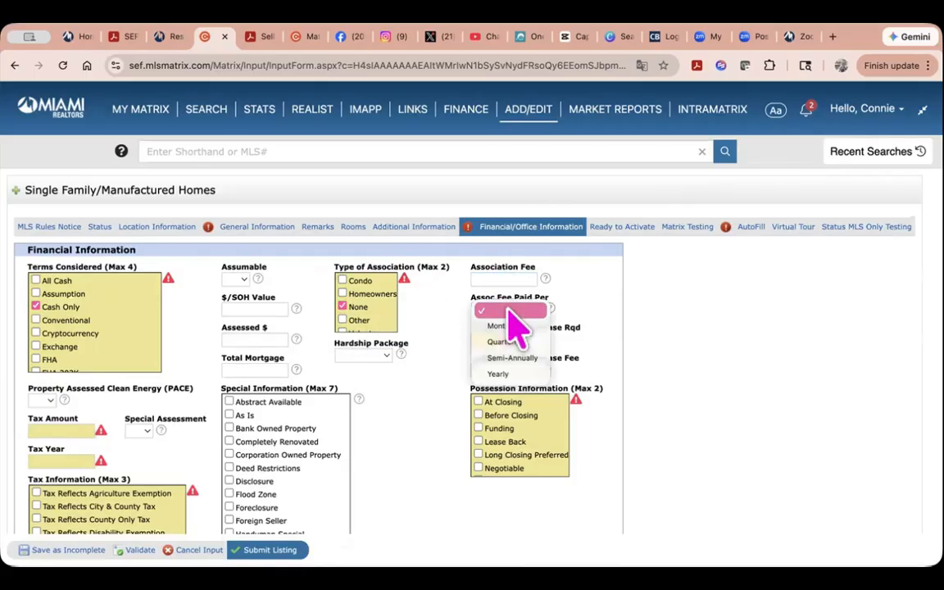
left_click(508, 311)
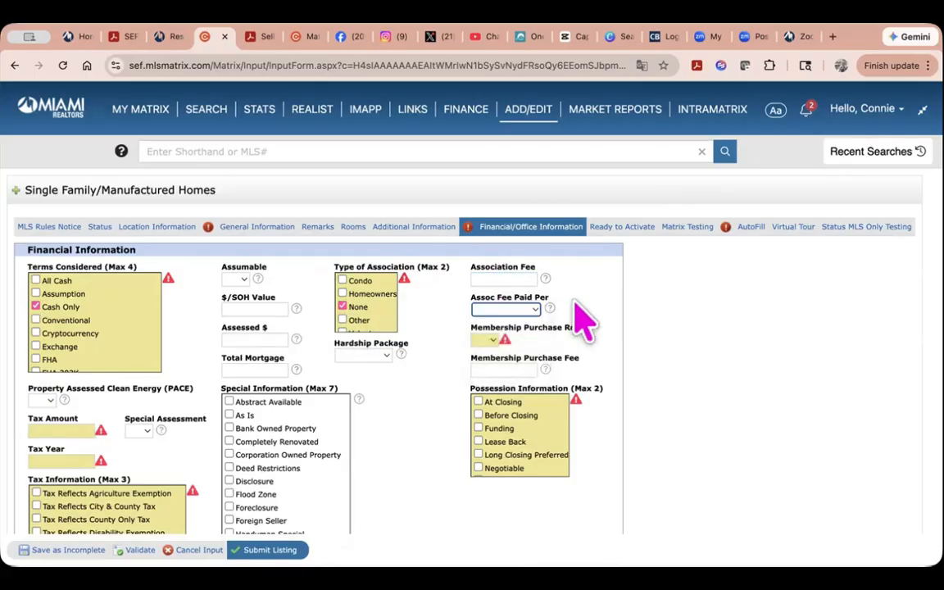
left_click(492, 340)
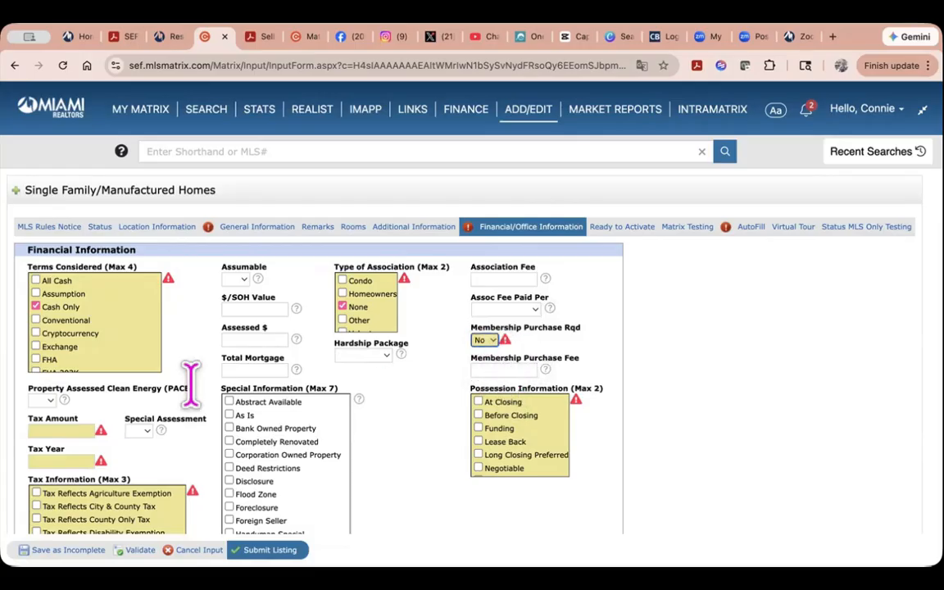
Enter 3500 as the Tax Amount and leave Special Assessment unanswered
left_click(64, 432)
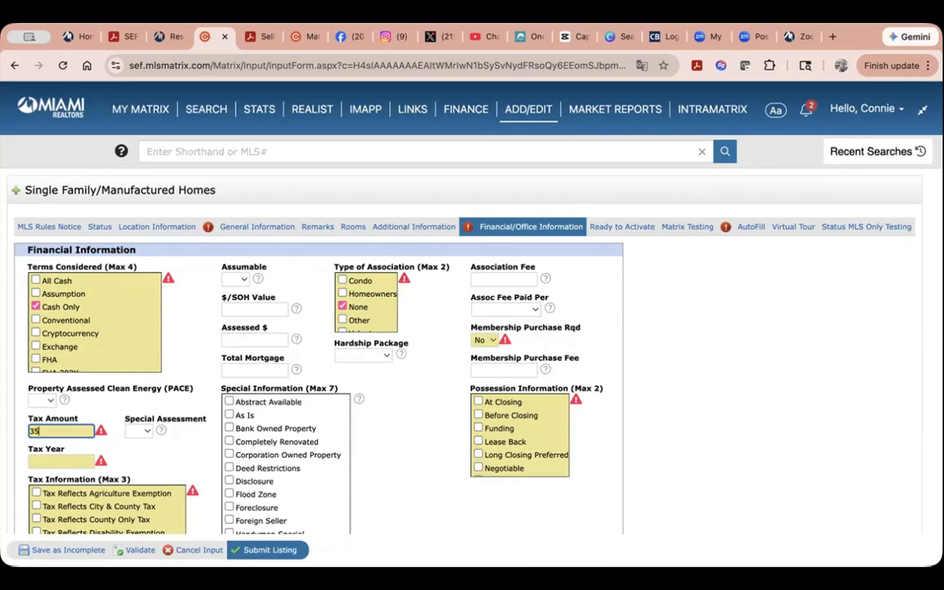
left_click(139, 431)
left_click(141, 434)
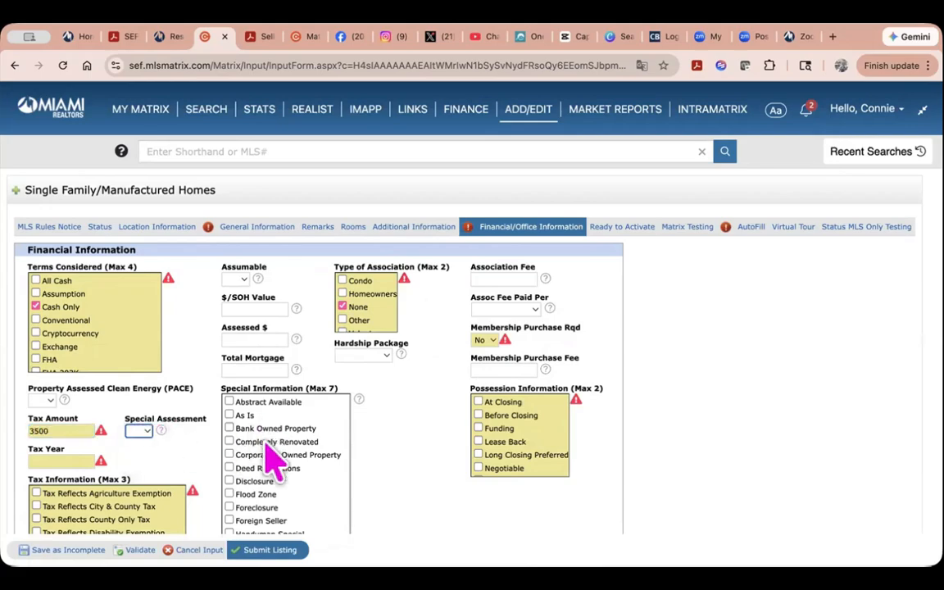
scroll(276, 476, "down", 5)
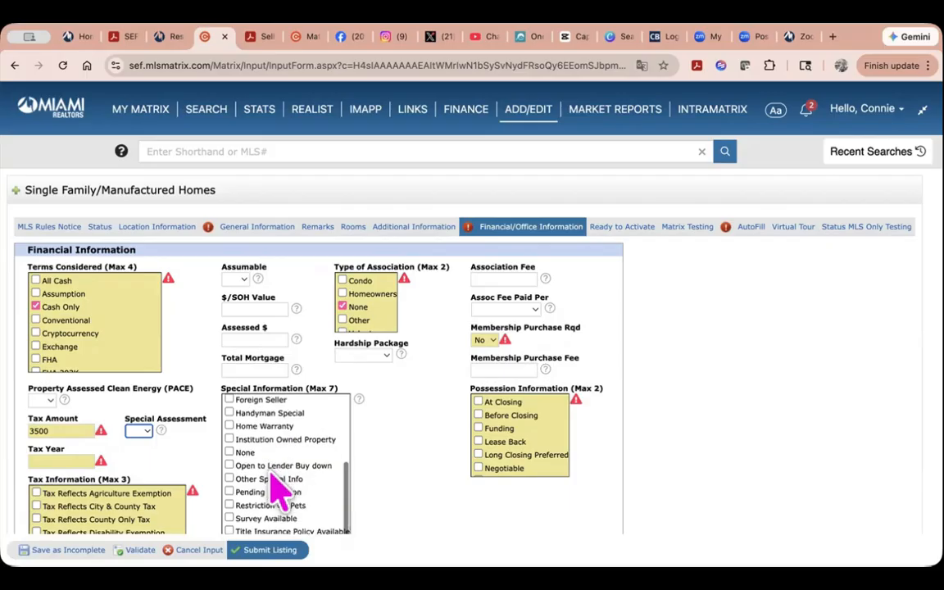
scroll(279, 490, "down", 3)
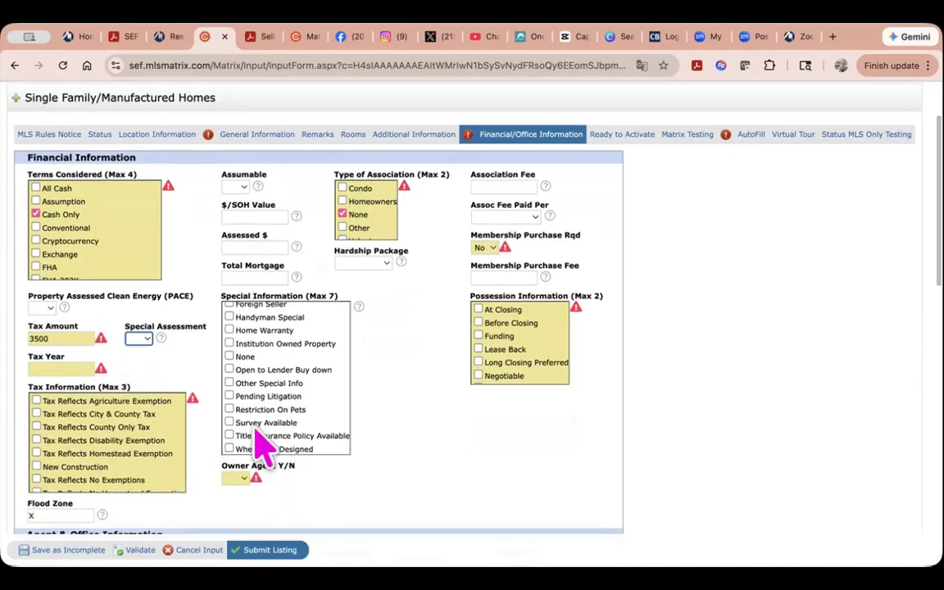
Enter 2025 as the Tax Year and tick Tax Reflects Homestead Exemption
left_click(72, 365)
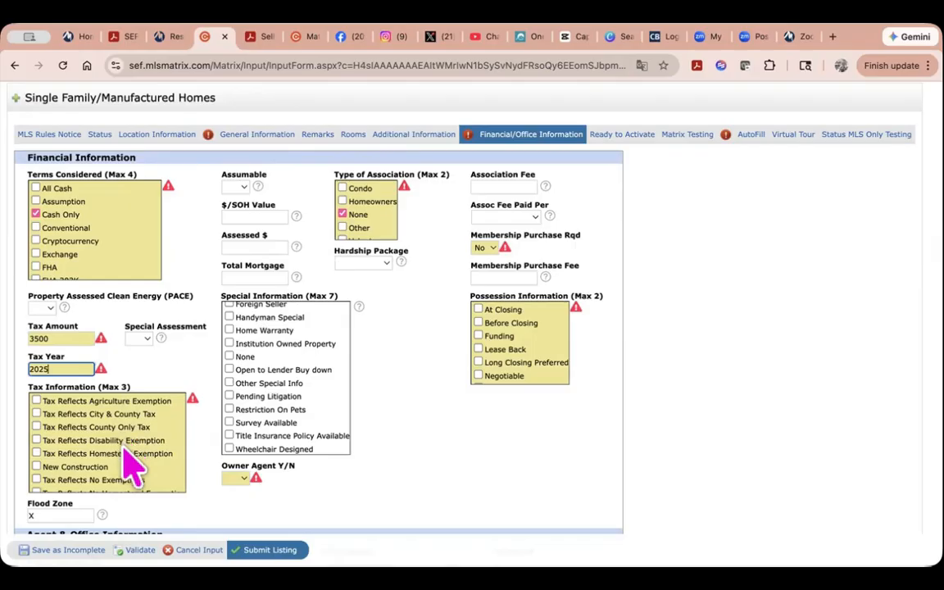
scroll(131, 467, "down", 3)
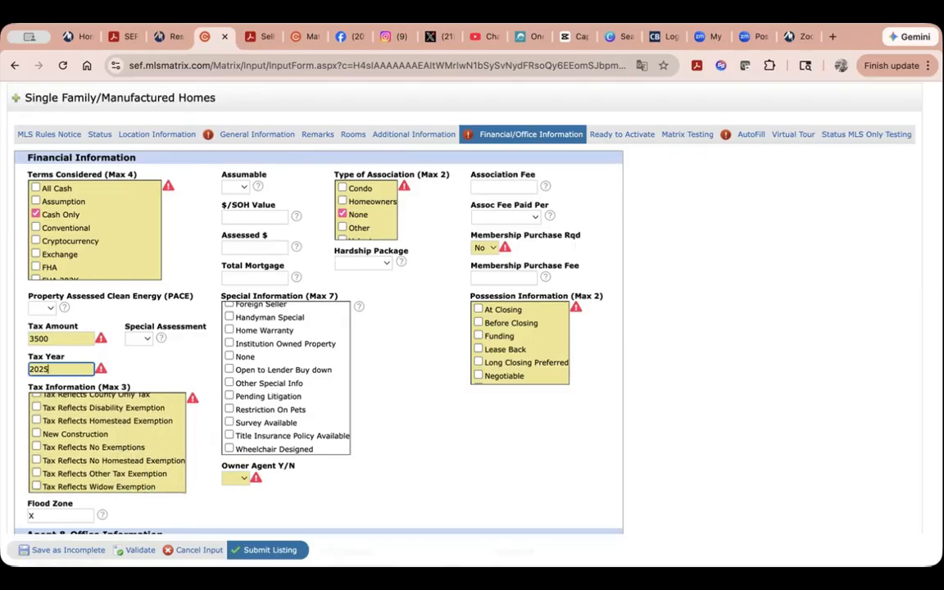
scroll(103, 471, "up", 3)
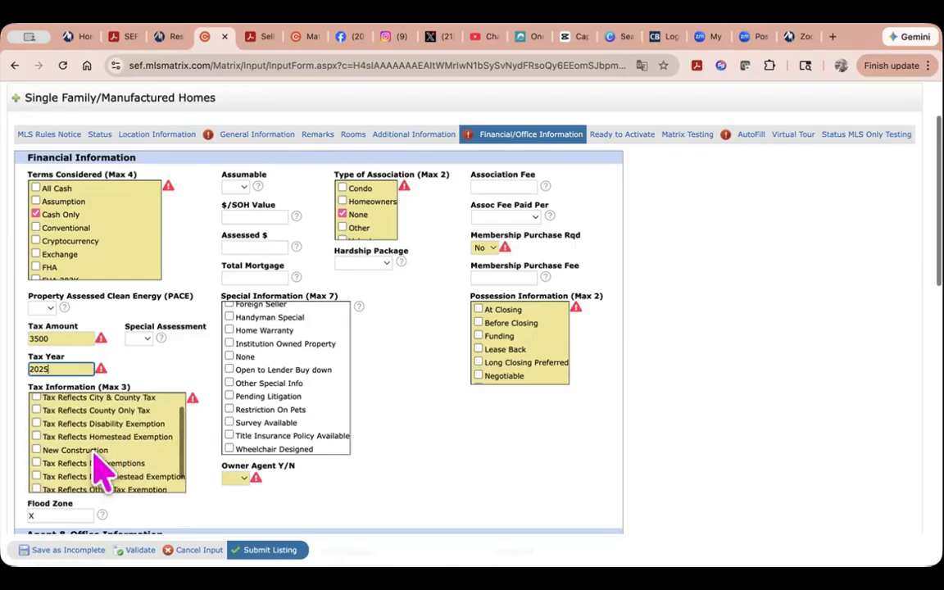
scroll(115, 475, "down", 1)
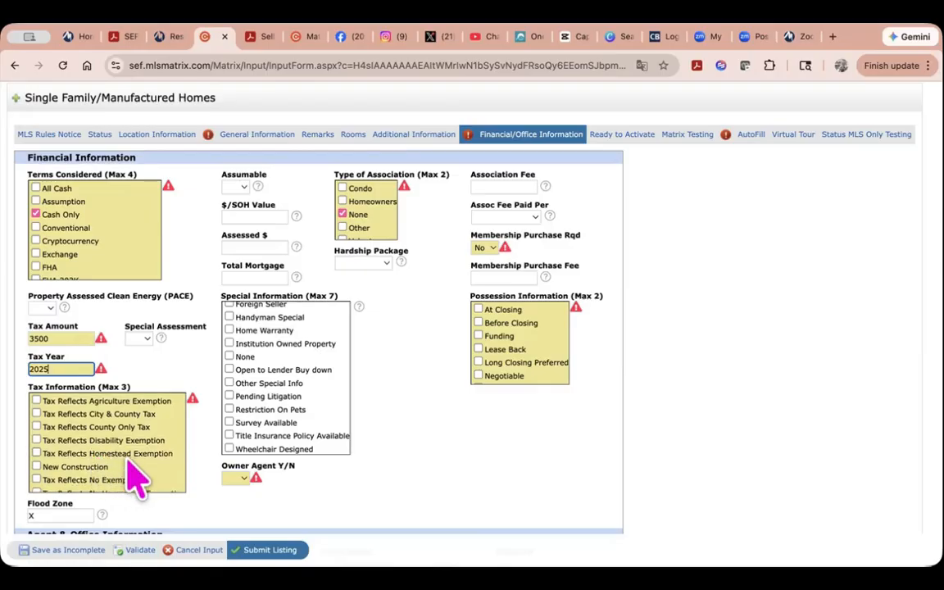
scroll(141, 479, "down", 3)
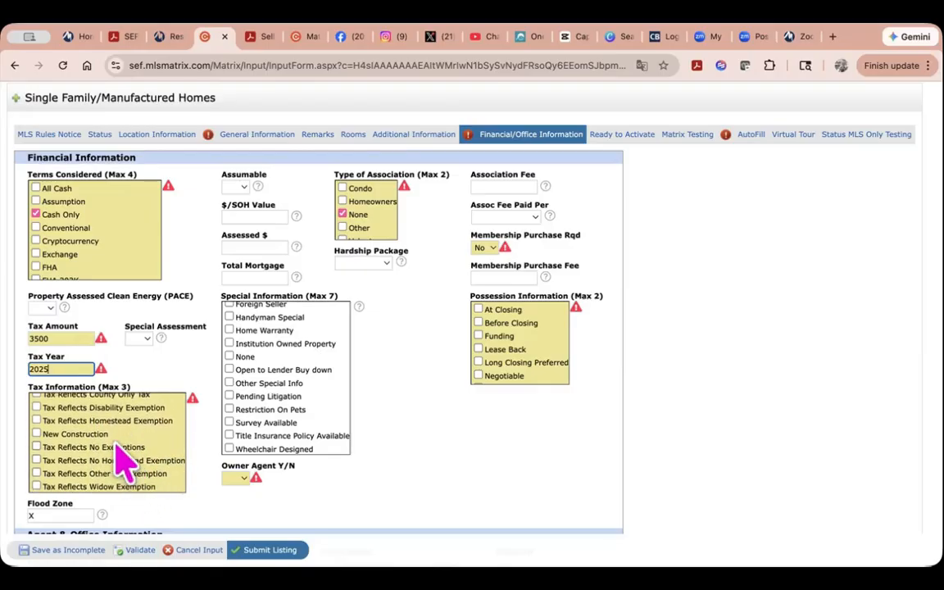
scroll(123, 459, "up", 3)
left_click(36, 454)
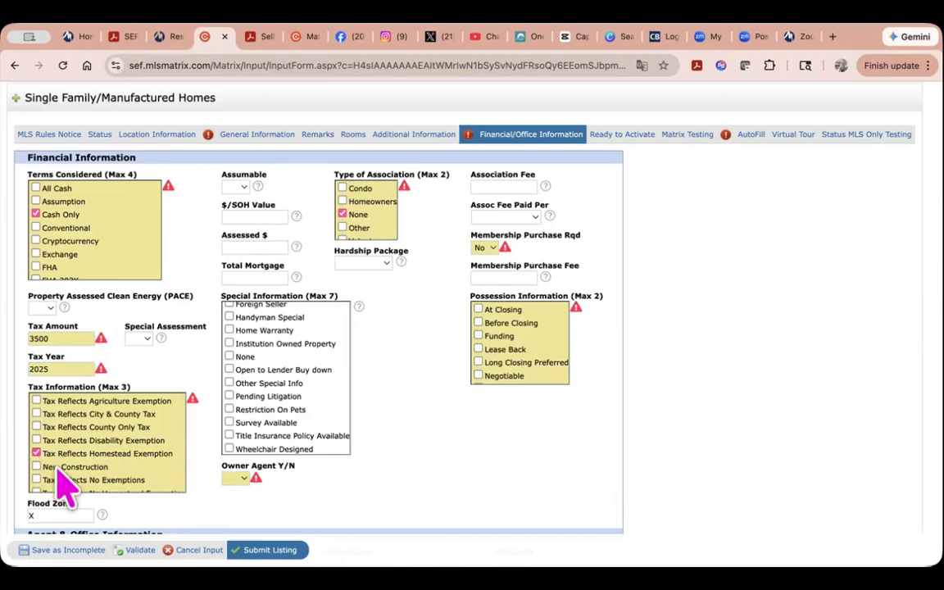
scroll(426, 311, "down", 2)
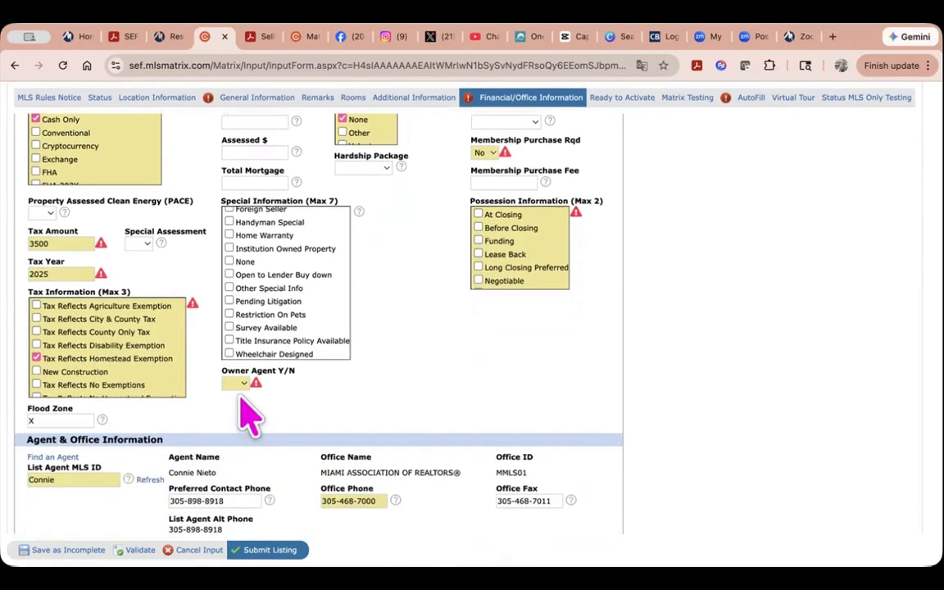
Set Owner Agent Y/N to No
left_click(242, 384)
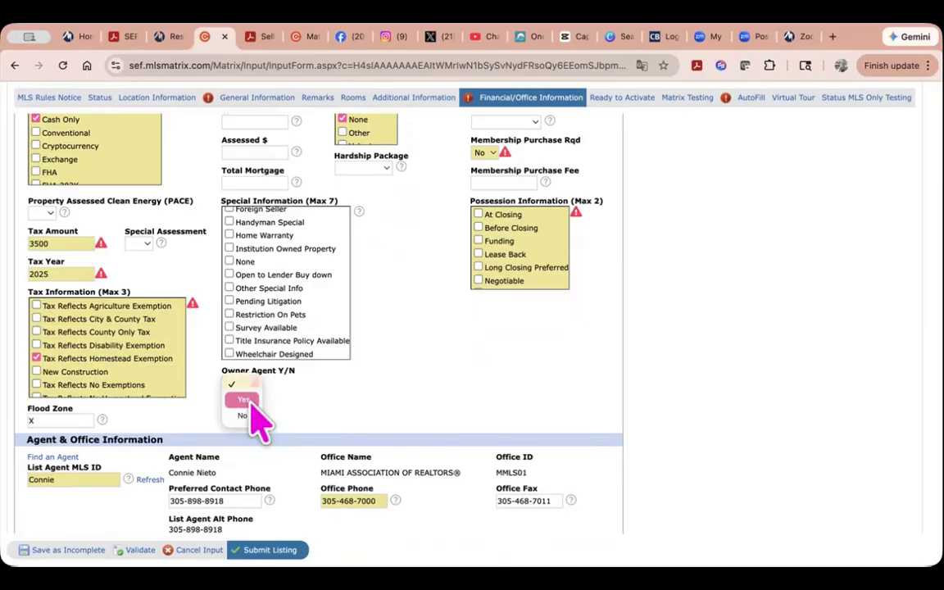
left_click(250, 417)
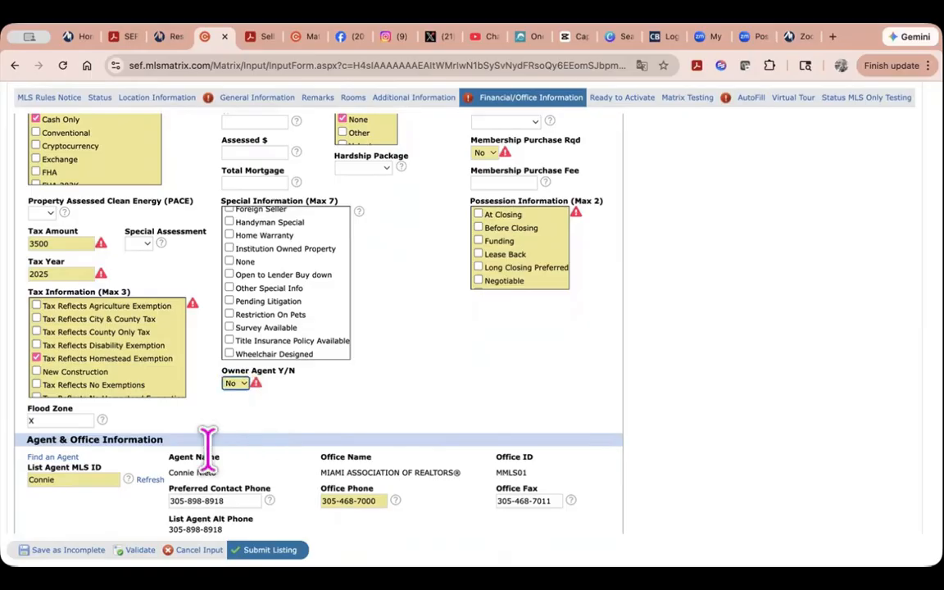
scroll(189, 430, "down", 3)
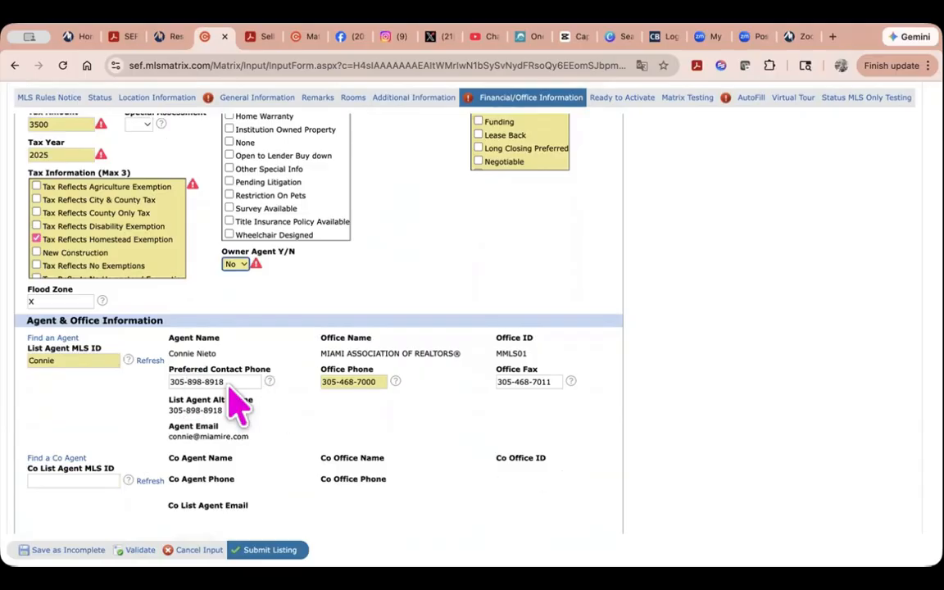
scroll(386, 409, "down", 1)
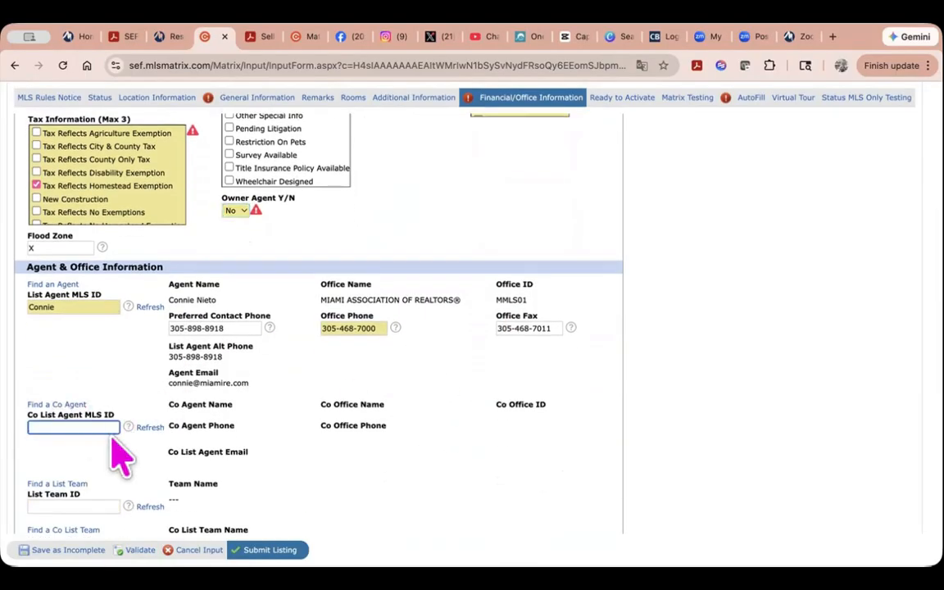
scroll(121, 455, "down", 2)
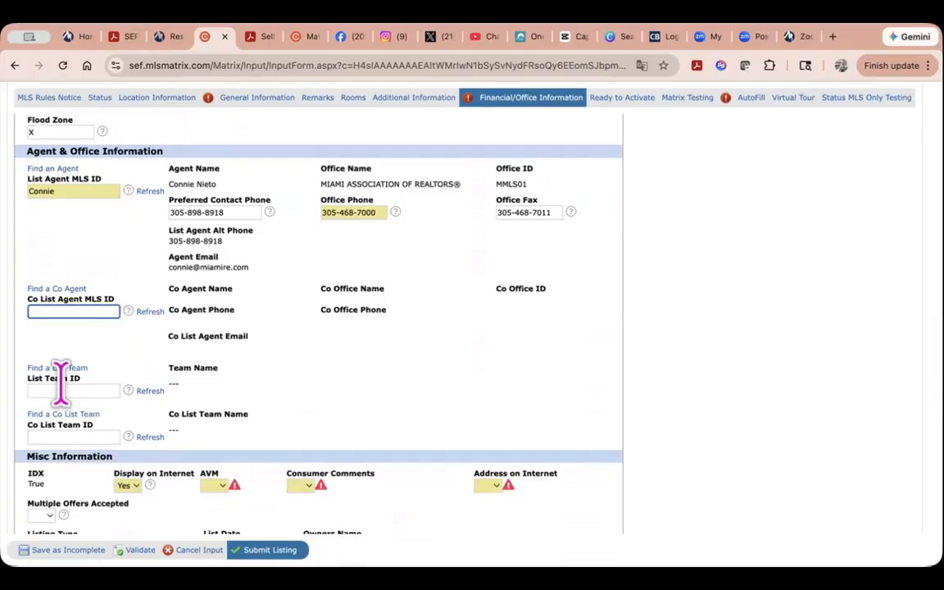
scroll(168, 454, "down", 1)
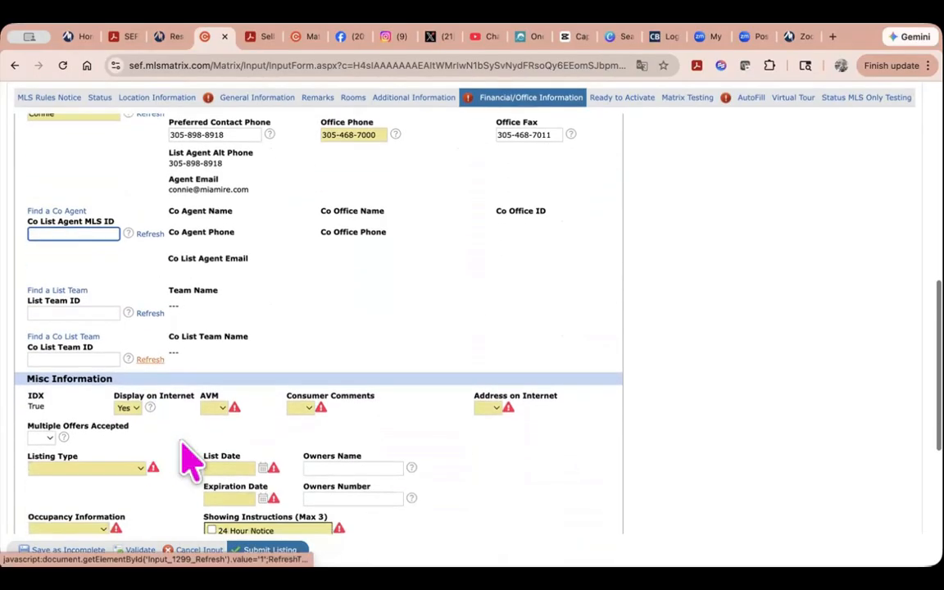
Set AVM to Yes, Consumer Comments to No and Address on Internet to Yes
left_click(215, 409)
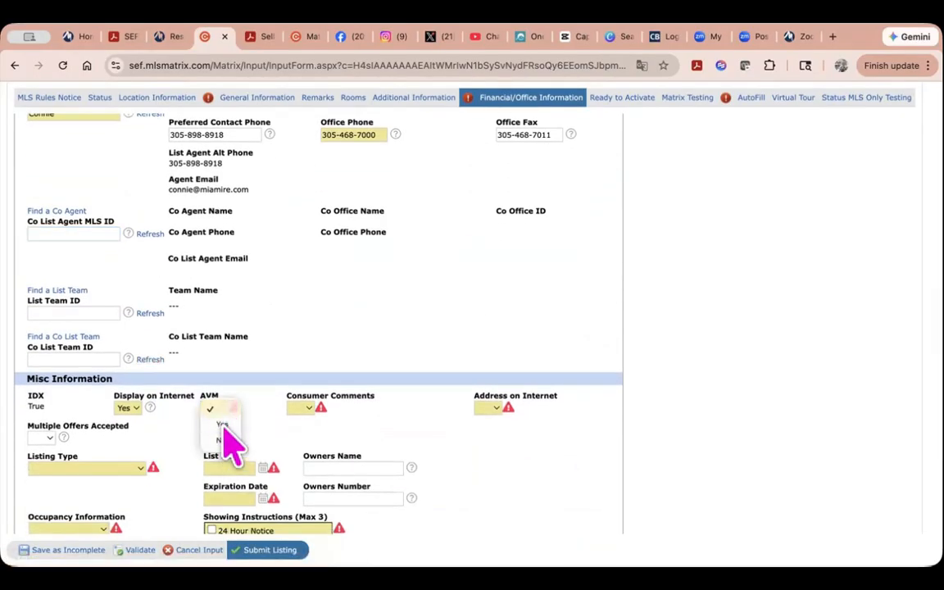
left_click(222, 425)
left_click(305, 408)
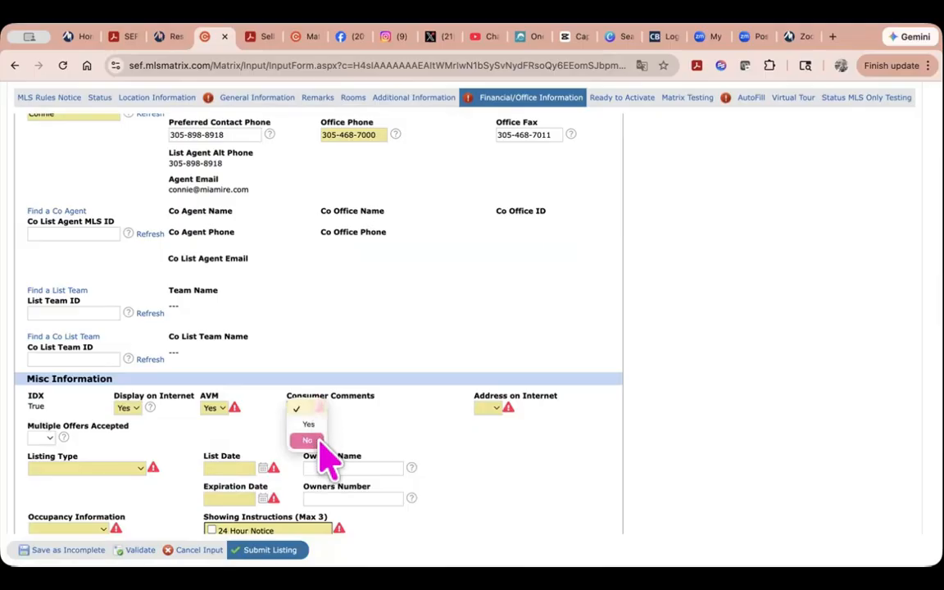
left_click(307, 441)
left_click(494, 408)
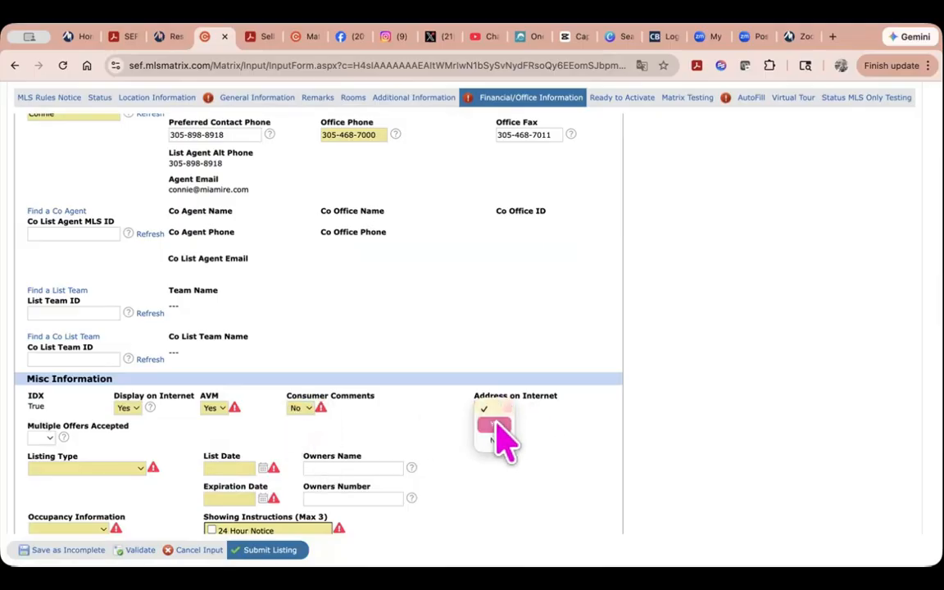
left_click(496, 425)
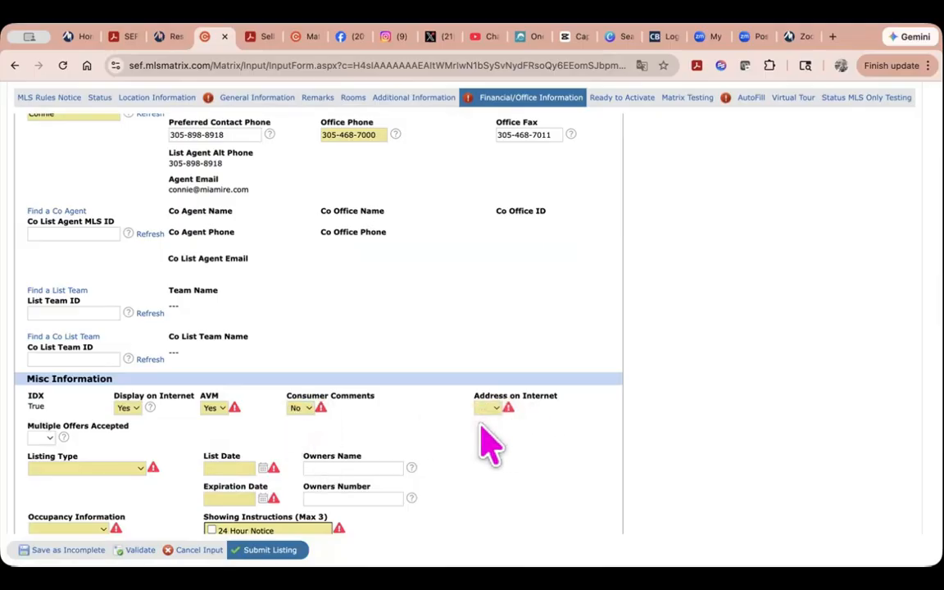
Choose Exclusive With Exceptions as the Listing Type
left_click(123, 469)
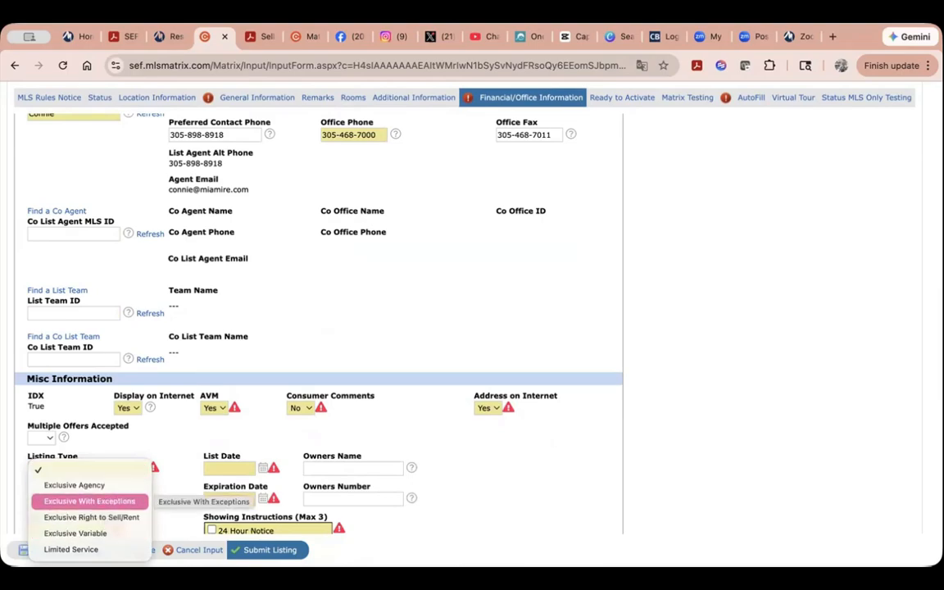
left_click(123, 501)
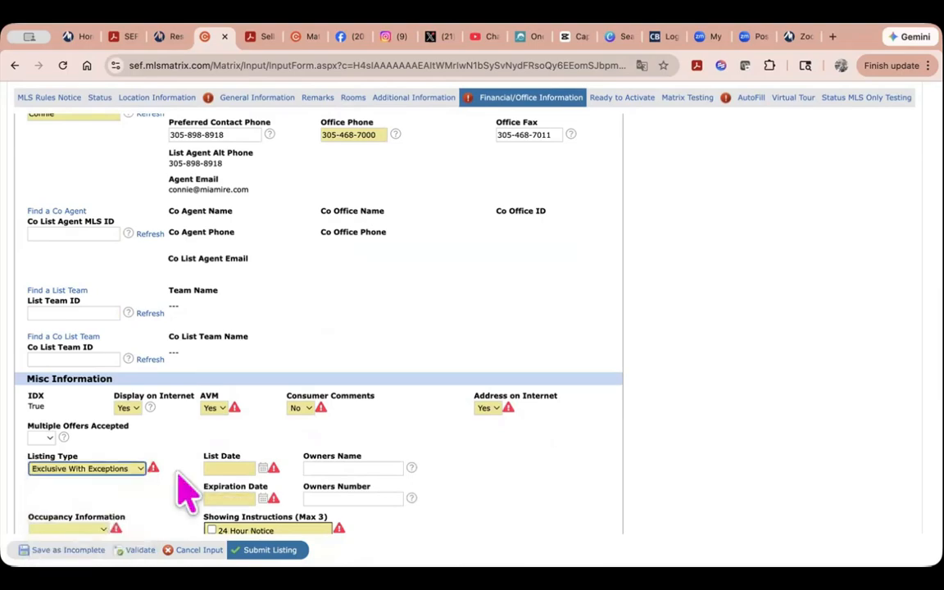
left_click(270, 469)
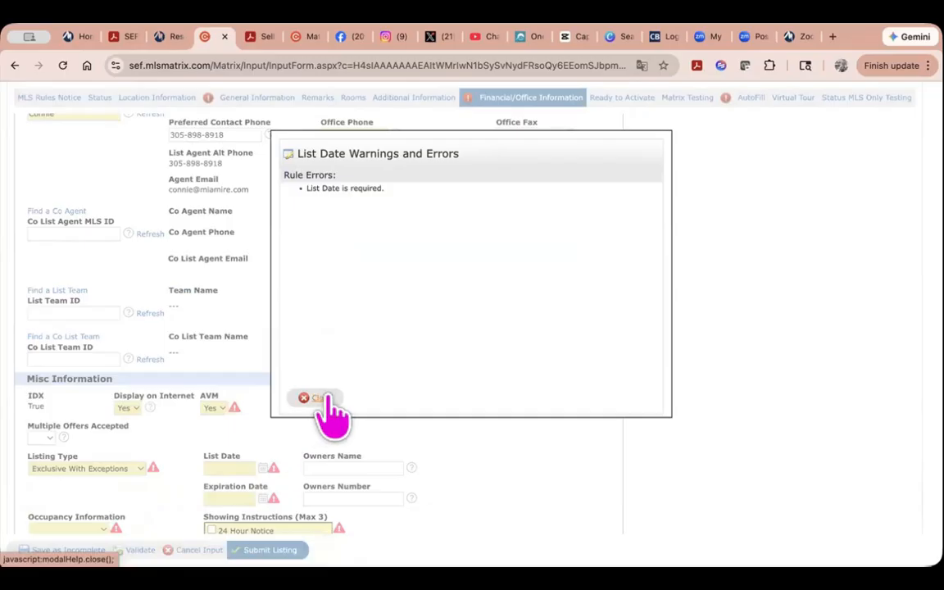
Dismiss the list date error and set the List Date to 03/05/2026
left_click(318, 399)
left_click(262, 468)
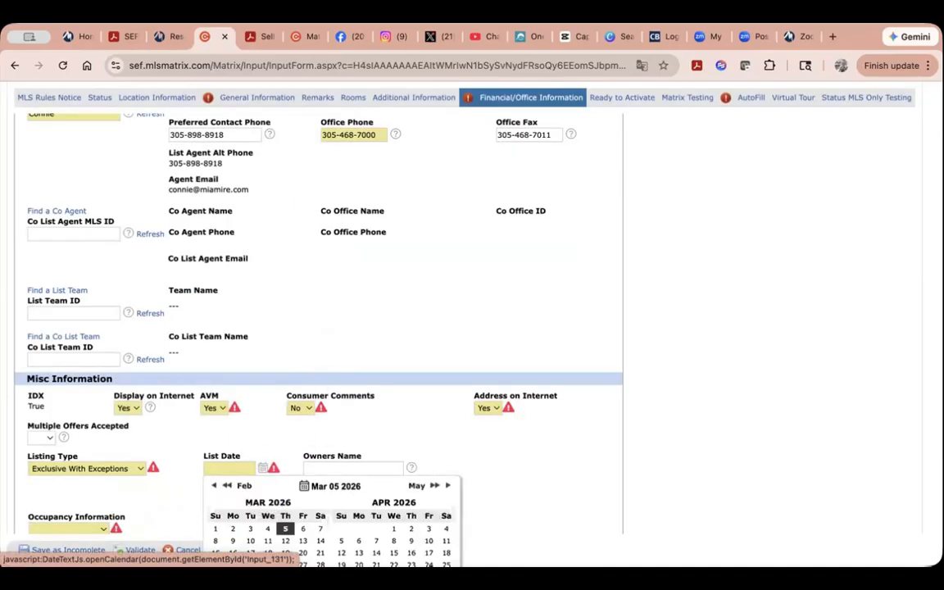
scroll(328, 426, "down", 3)
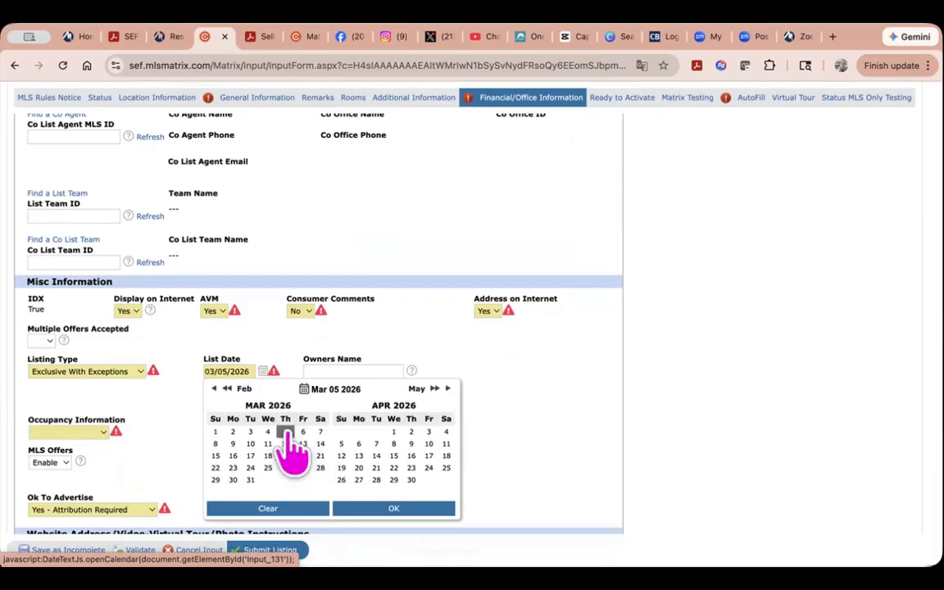
left_click(384, 508)
Set the Expiration Date to 11/19/2026 using the calendar
left_click(263, 401)
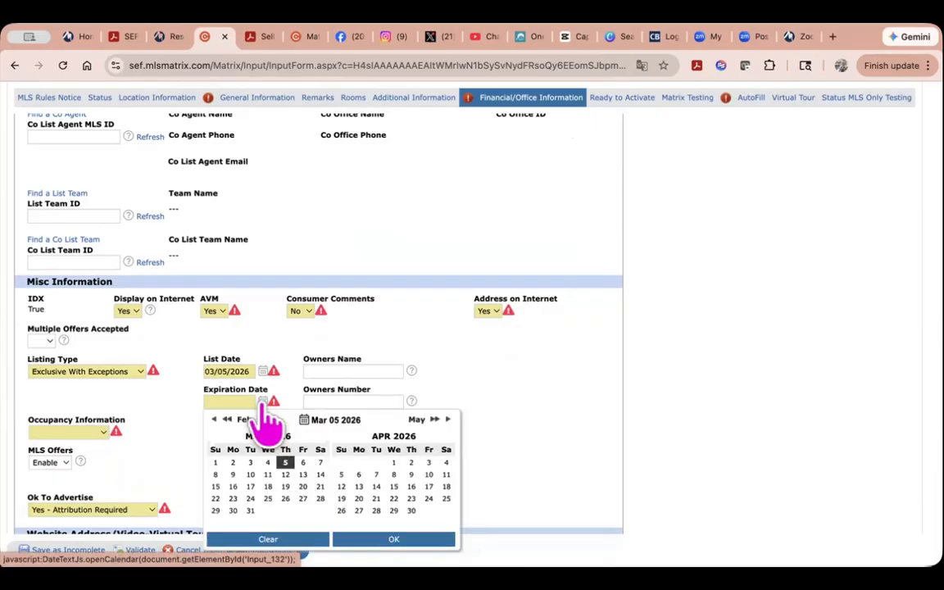
left_click(443, 419)
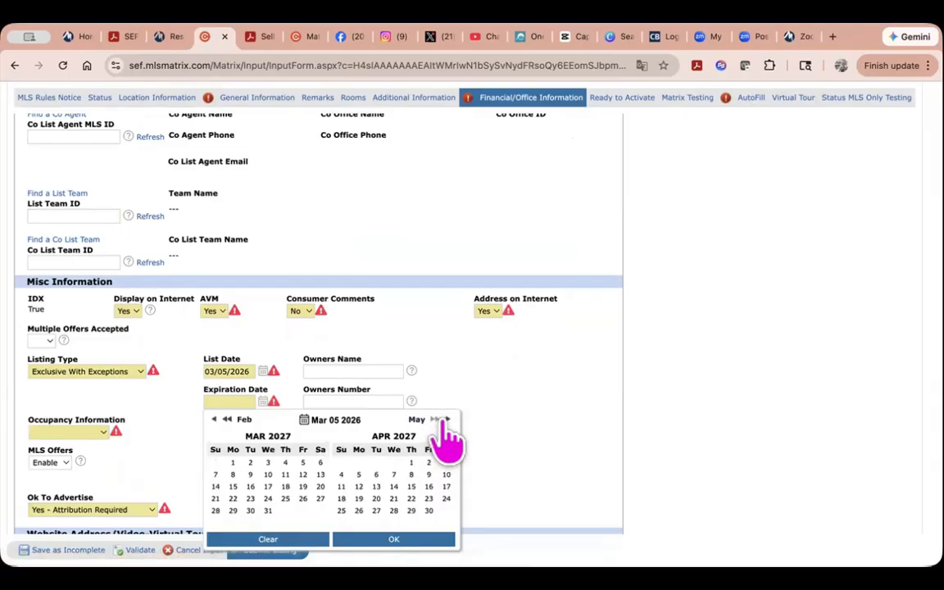
left_click(444, 420)
left_click(443, 419)
left_click(444, 420)
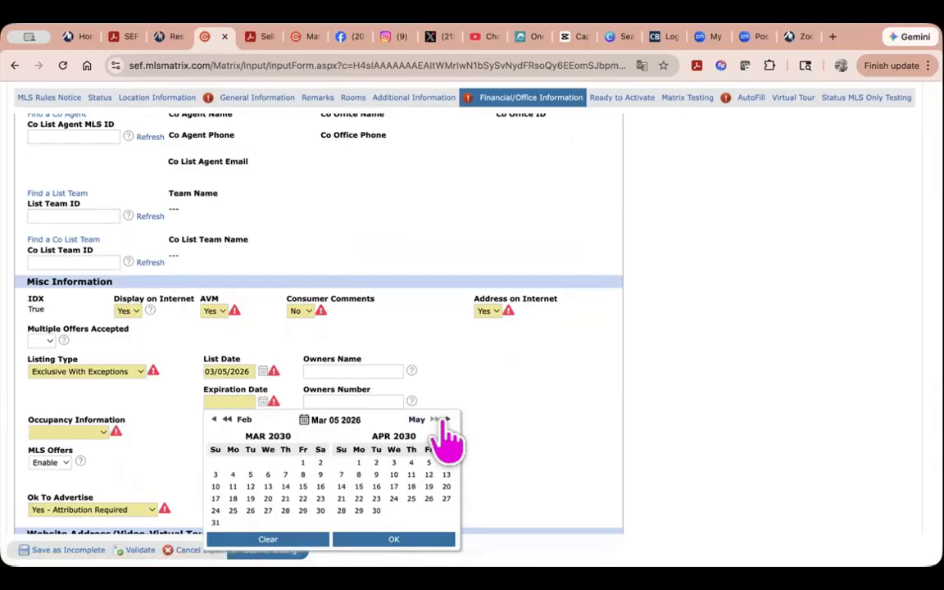
left_click(444, 420)
left_click(444, 419)
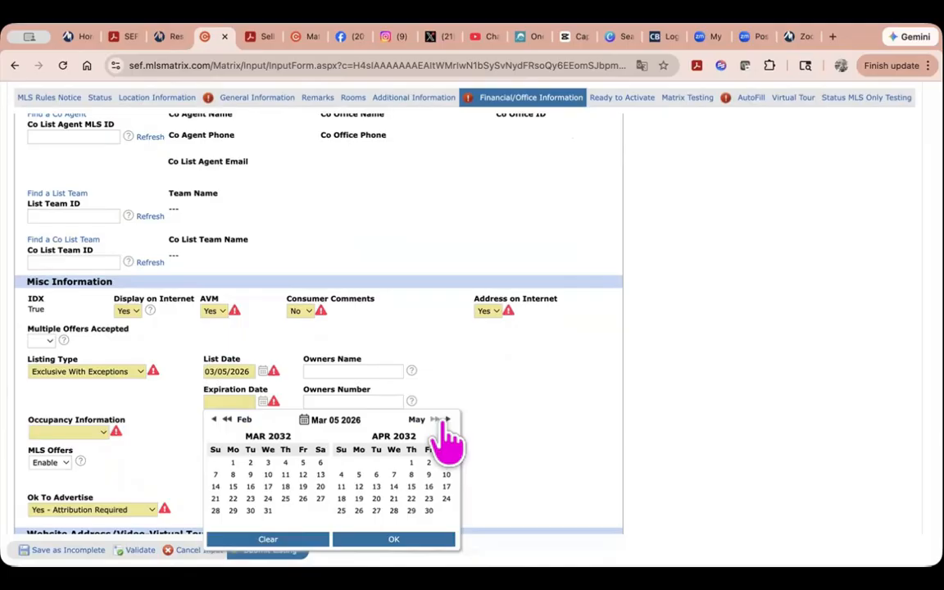
left_click(216, 420)
left_click(215, 420)
left_click(216, 419)
left_click(216, 420)
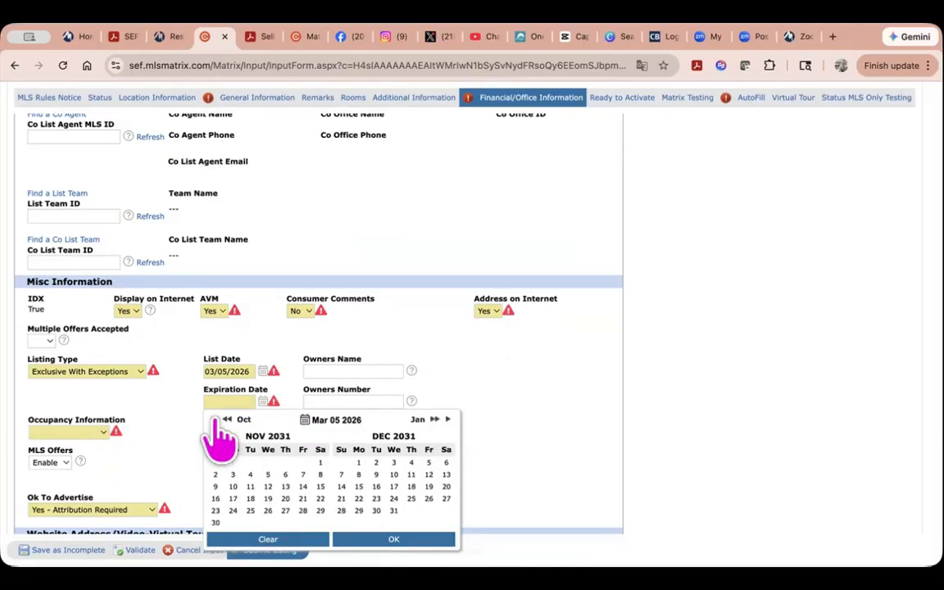
left_click(216, 419)
left_click(215, 420)
left_click(215, 420)
left_click(215, 420)
left_click(216, 420)
left_click(216, 419)
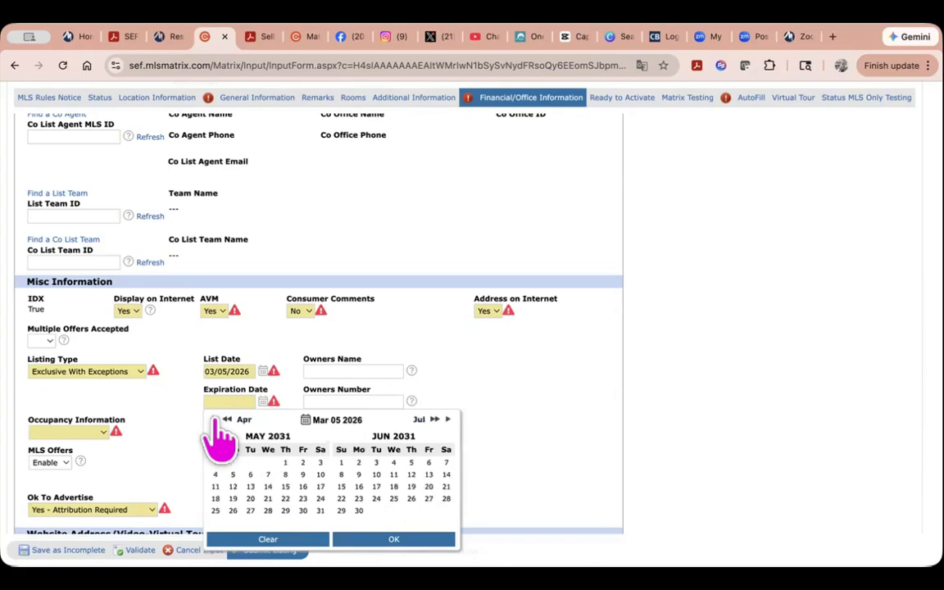
left_click(216, 420)
left_click(216, 419)
left_click(216, 420)
left_click(215, 419)
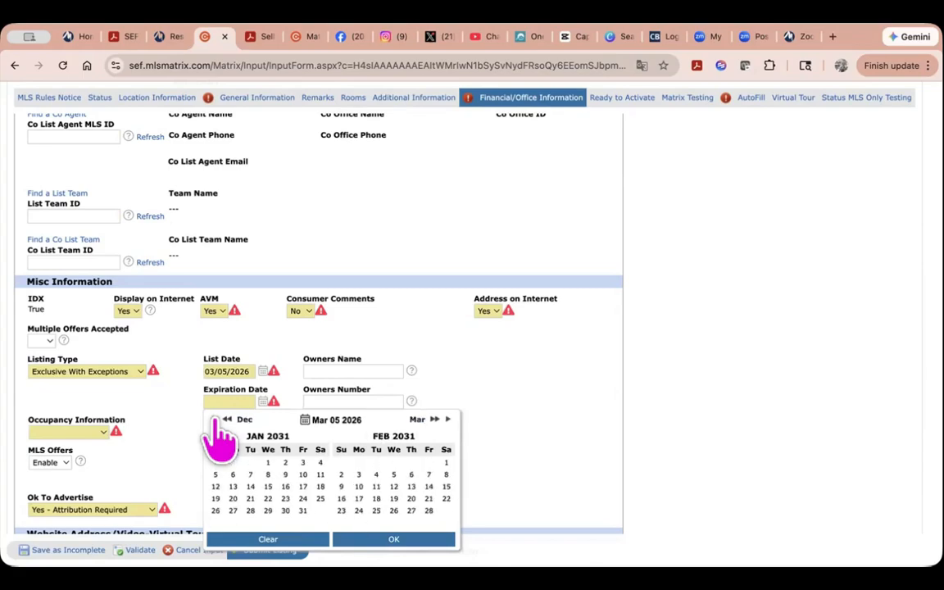
left_click(215, 420)
left_click(215, 420)
left_click(216, 419)
left_click(227, 420)
left_click(227, 419)
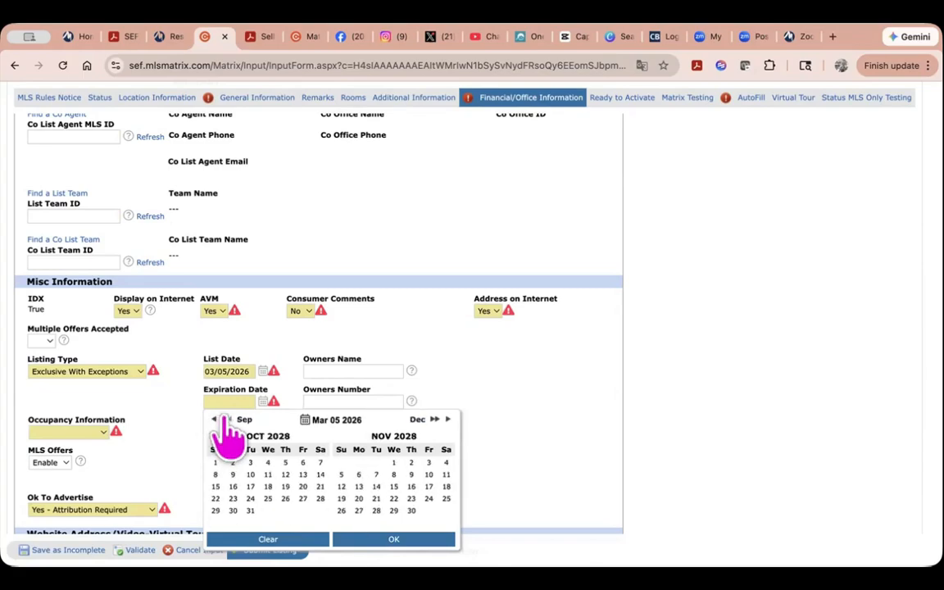
left_click(227, 419)
left_click(227, 420)
left_click(227, 420)
left_click(227, 420)
left_click(227, 420)
left_click(227, 420)
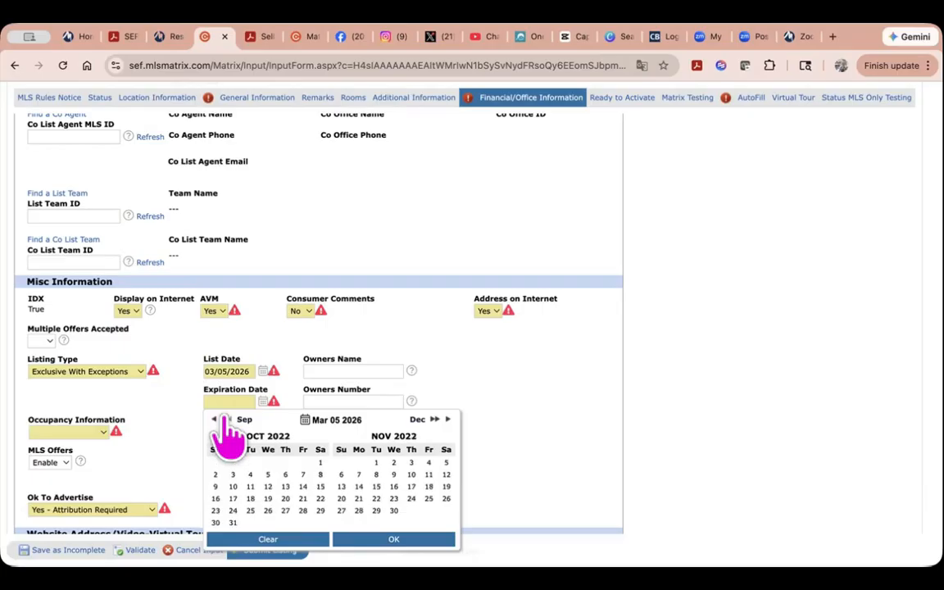
left_click(436, 419)
left_click(436, 420)
left_click(436, 419)
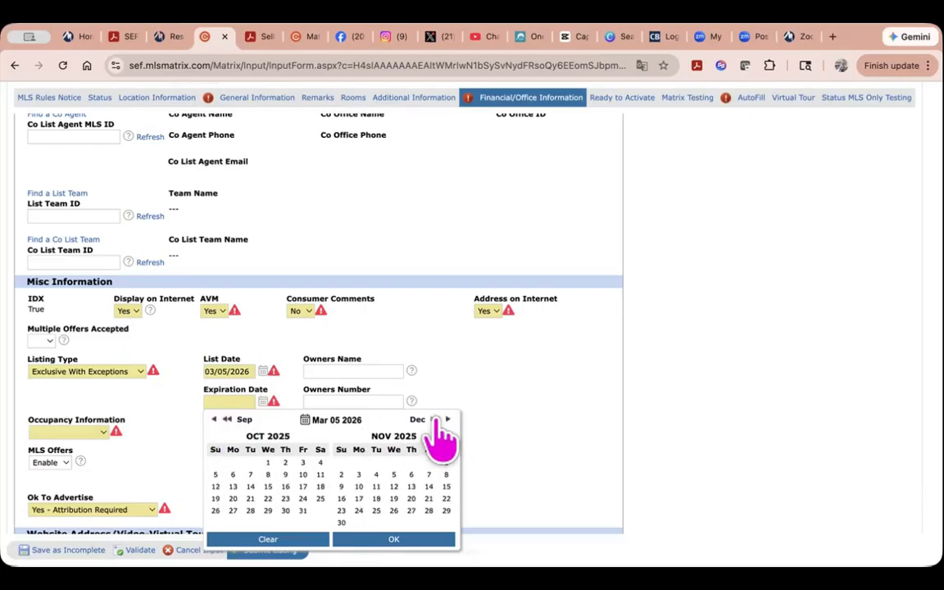
left_click(436, 420)
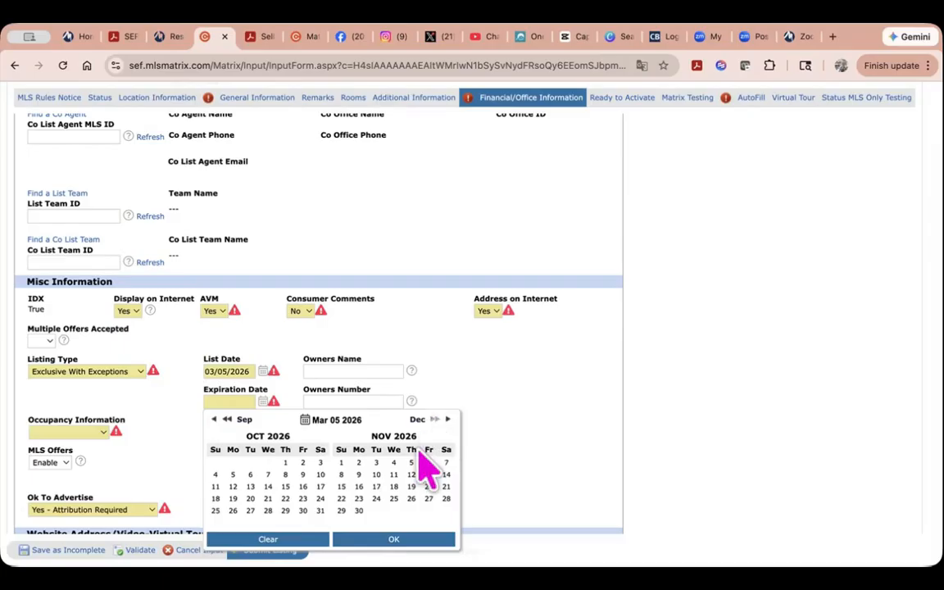
left_click(411, 487)
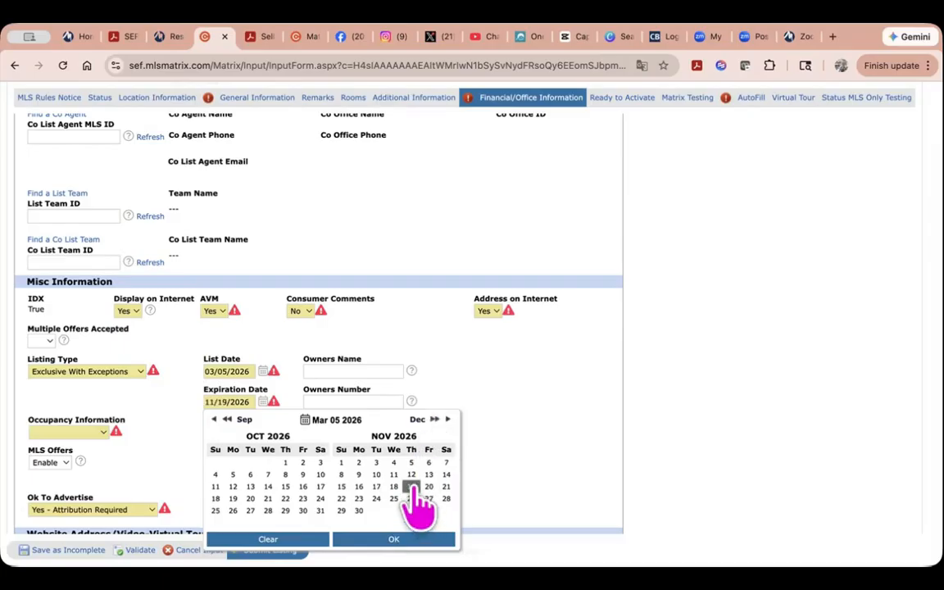
left_click(501, 474)
left_click(101, 433)
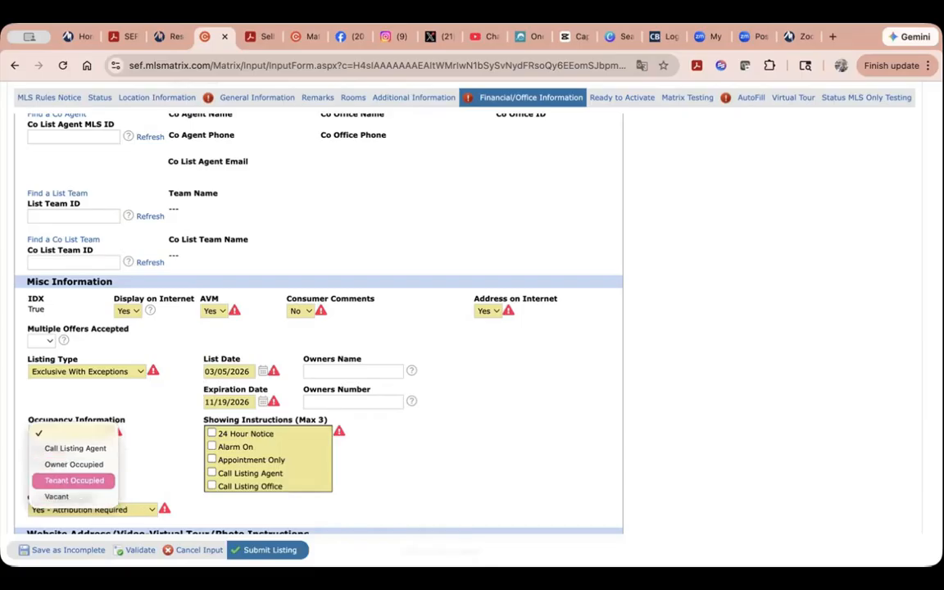
Set occupancy to Owner Occupied and add Call Listing Agent to the showing instructions
left_click(86, 464)
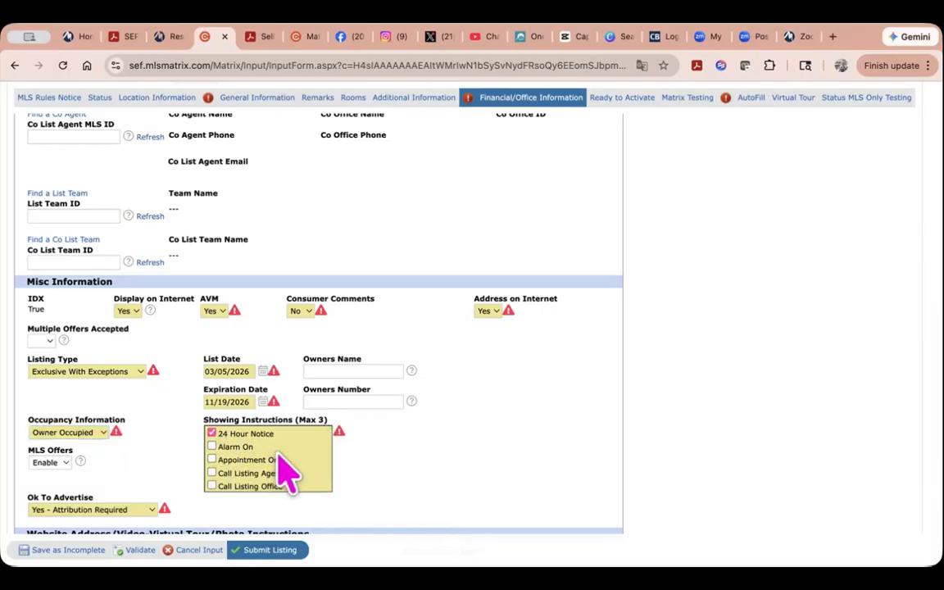
scroll(285, 468, "down", 3)
scroll(287, 468, "up", 3)
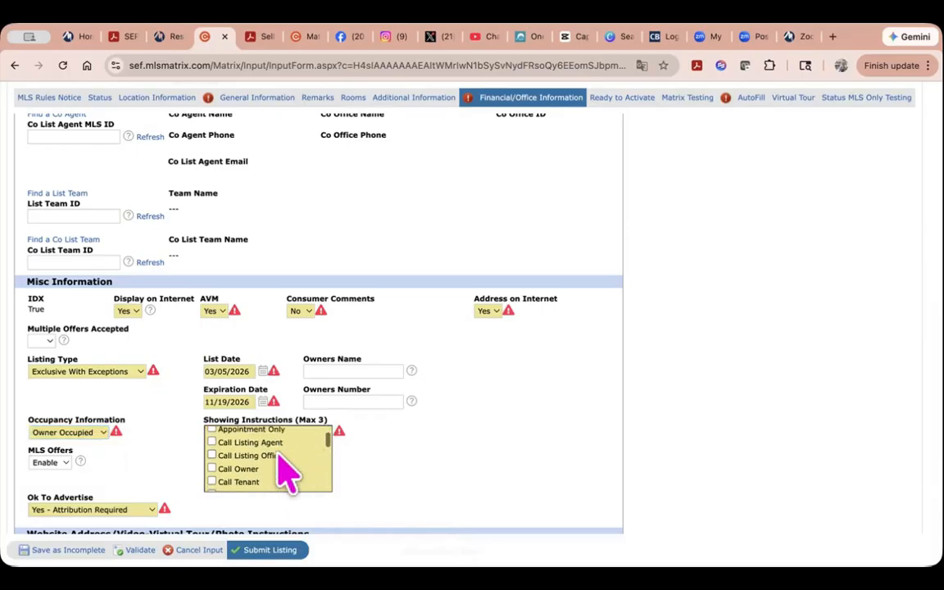
left_click(211, 456)
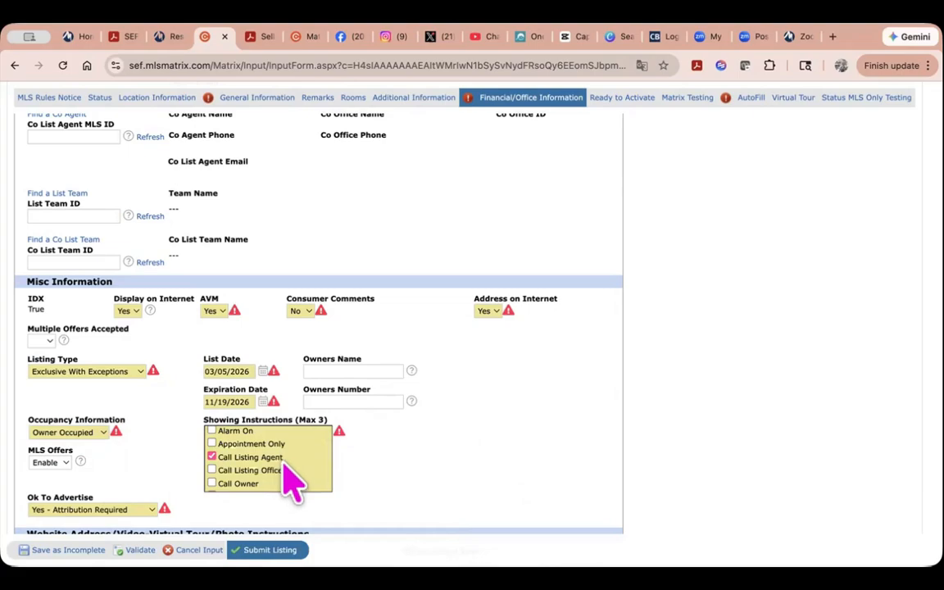
scroll(293, 483, "down", 5)
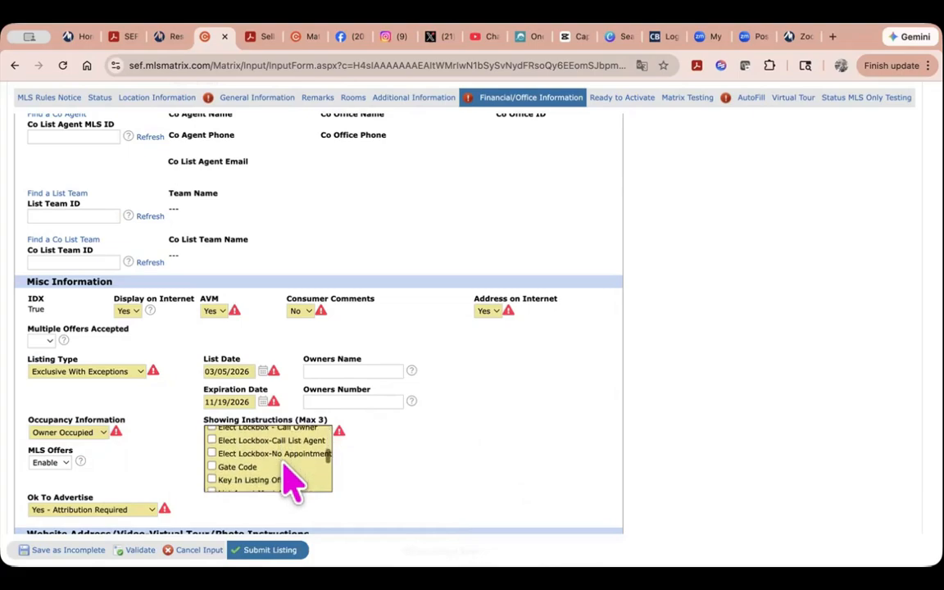
scroll(284, 471, "down", 1)
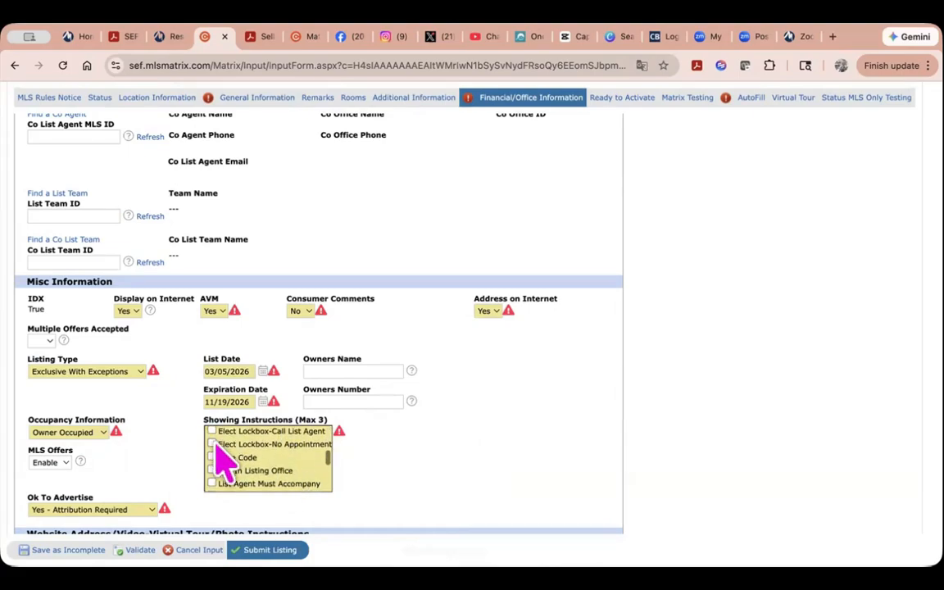
scroll(321, 449, "up", 2)
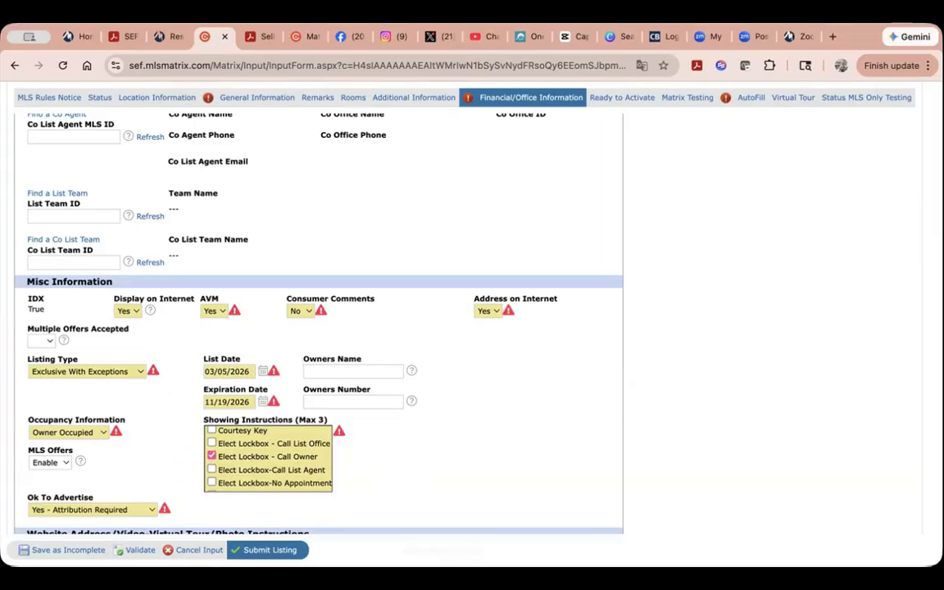
scroll(146, 488, "down", 1)
Keep Ok To Advertise as Yes - Attribution Required and validate the listing
left_click(145, 474)
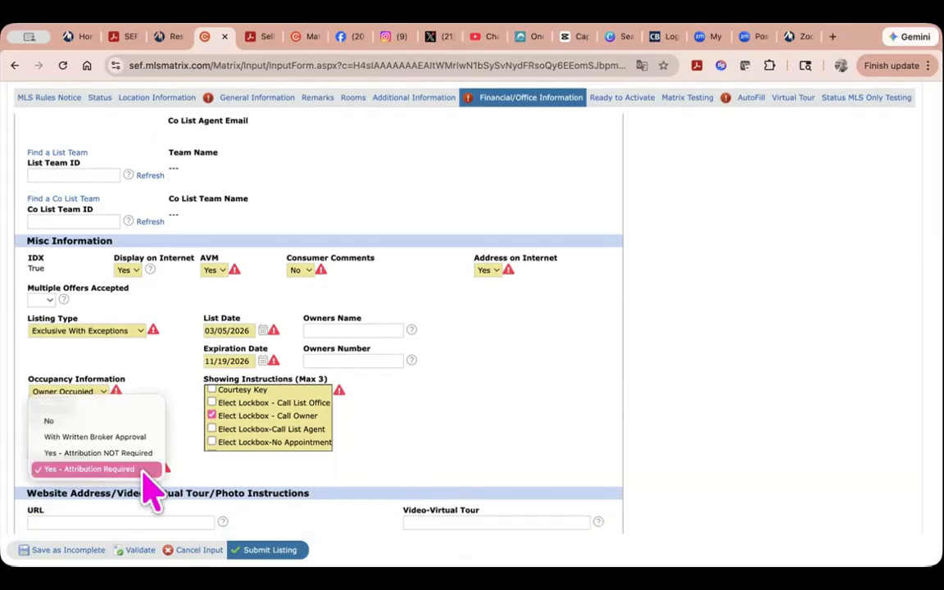
left_click(188, 473)
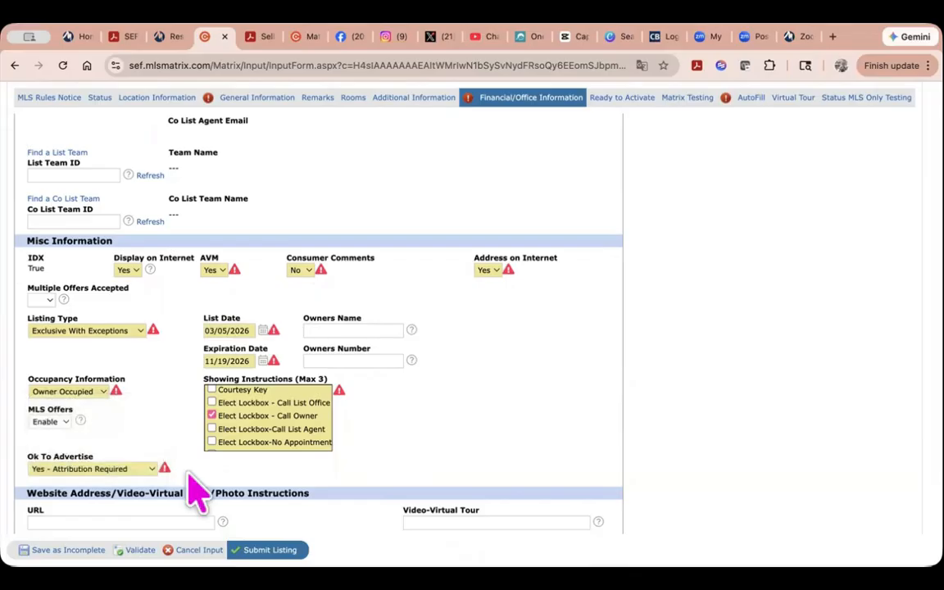
scroll(194, 492, "down", 2)
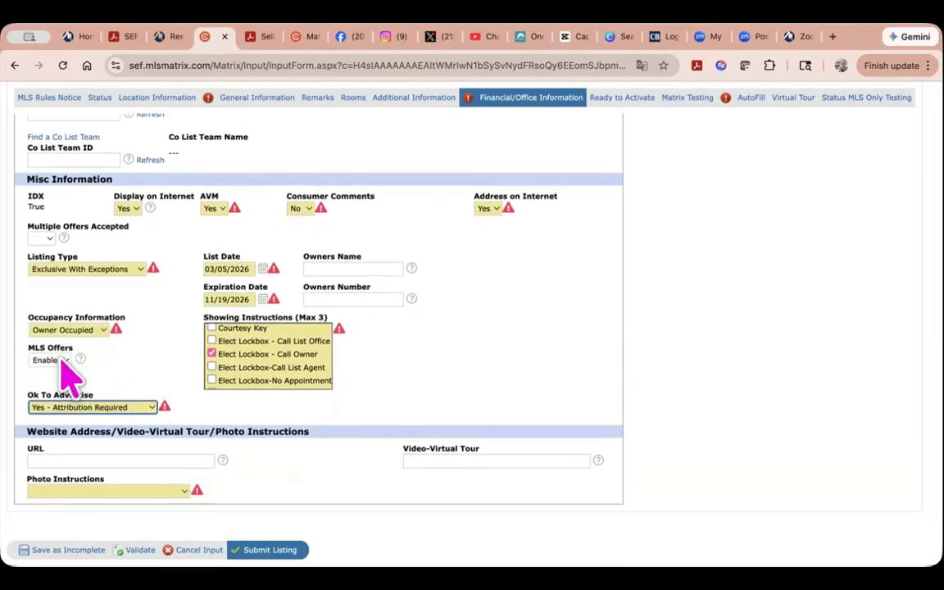
left_click(140, 549)
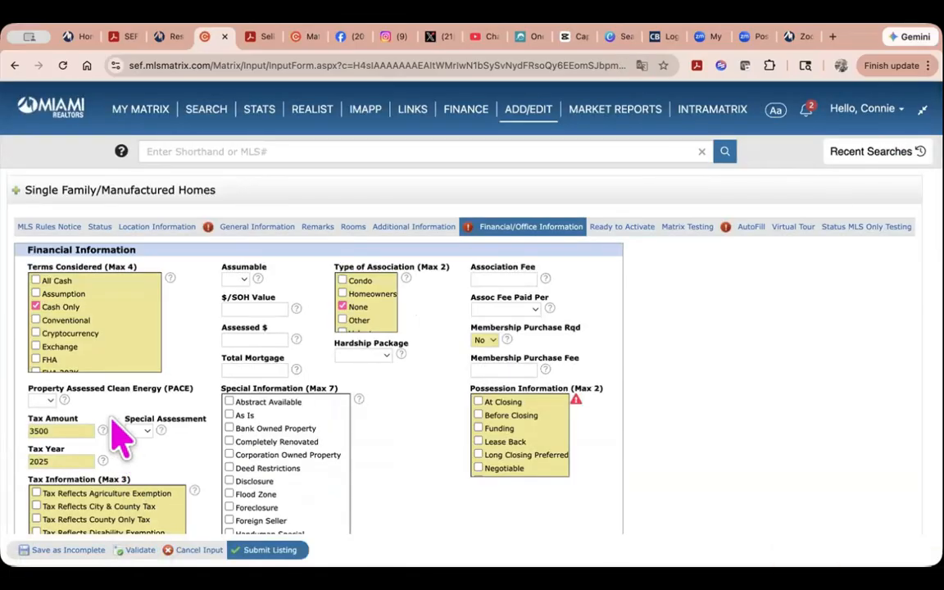
scroll(520, 405, "down", 2)
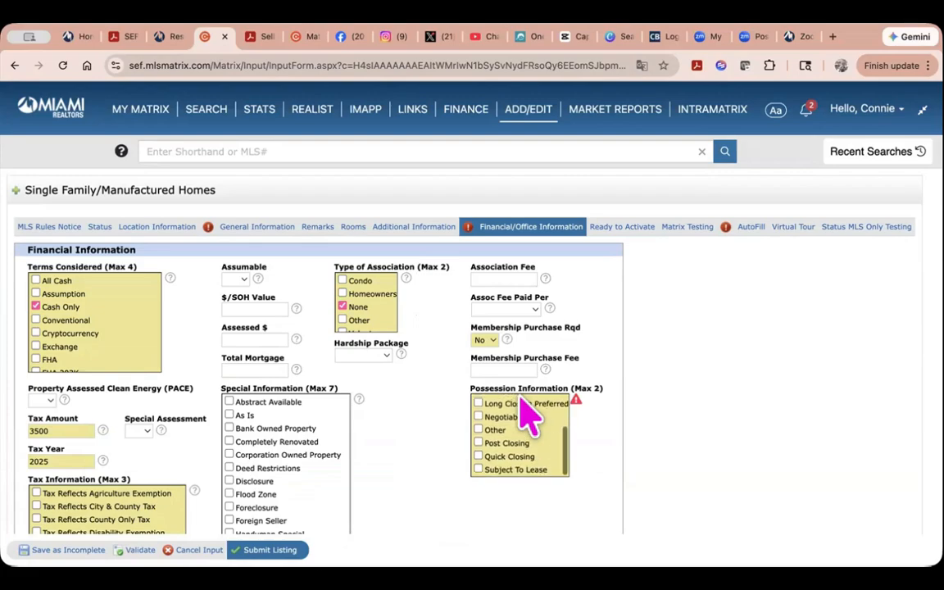
scroll(390, 464, "down", 2)
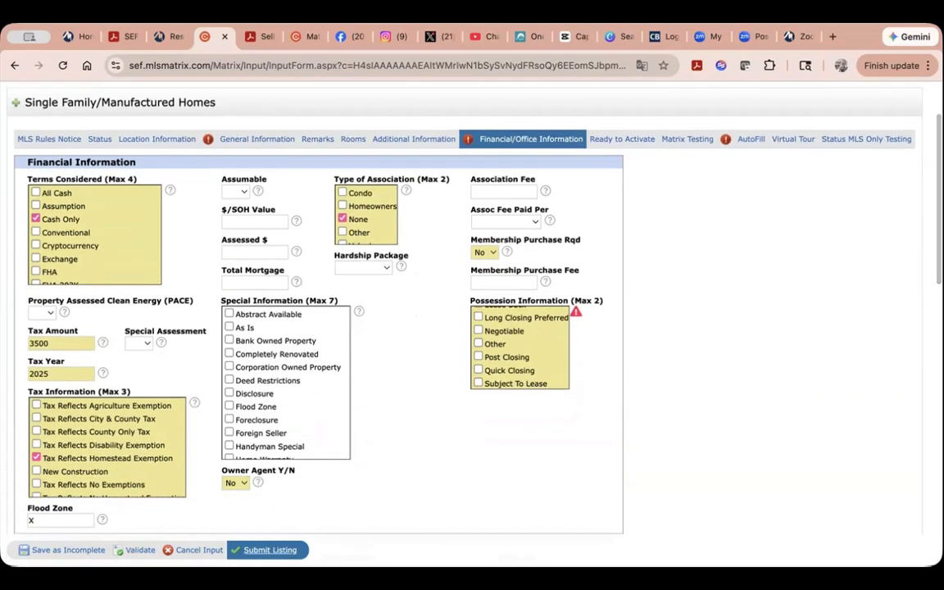
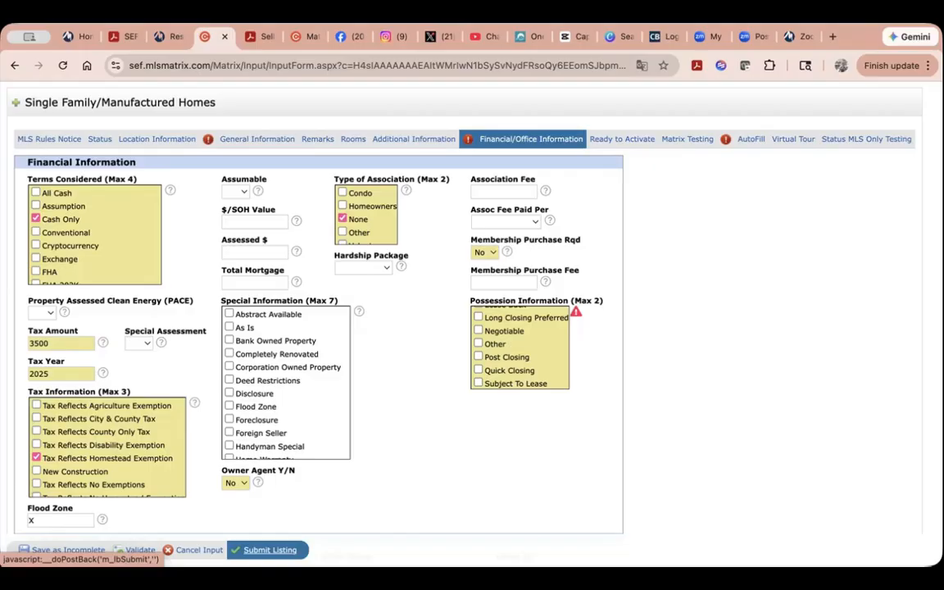
Return to the top of the listing form and bring up the ADD/EDIT menu
scroll(496, 414, "up", 2)
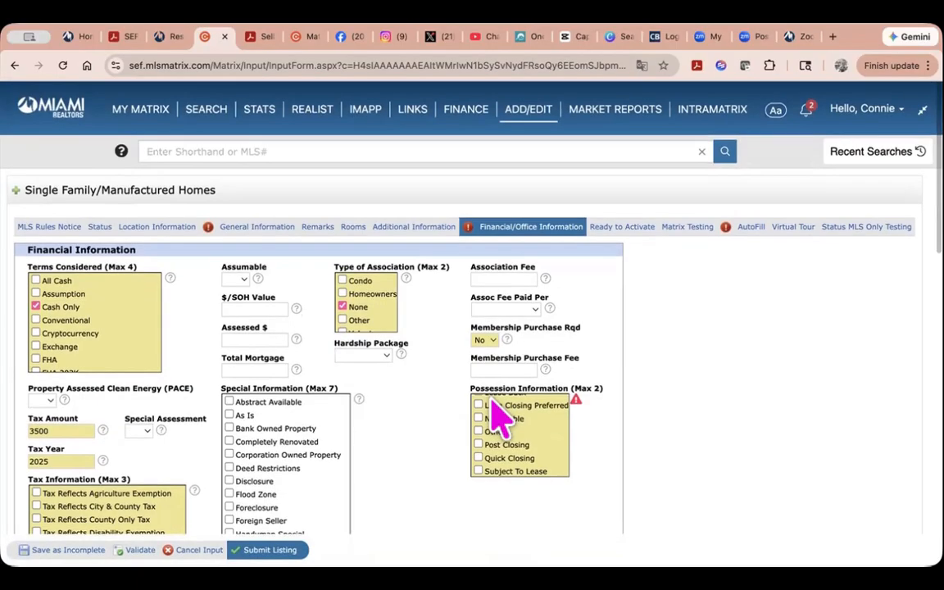
mouse_move(529, 120)
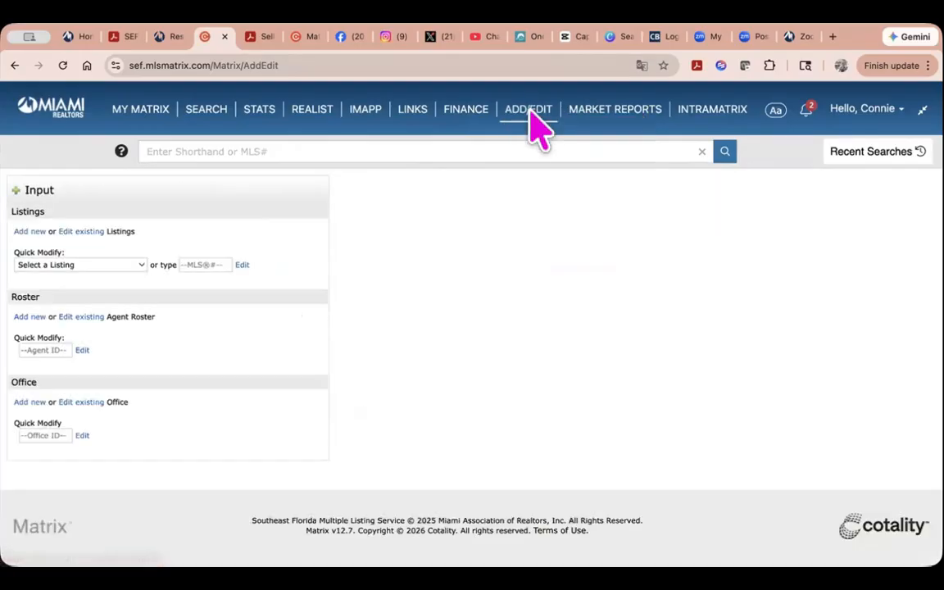
Begin a Single Family/Manufactured Homes listing using Out of Area or NO Tax Folio, after checking Copy Listing
left_click(30, 231)
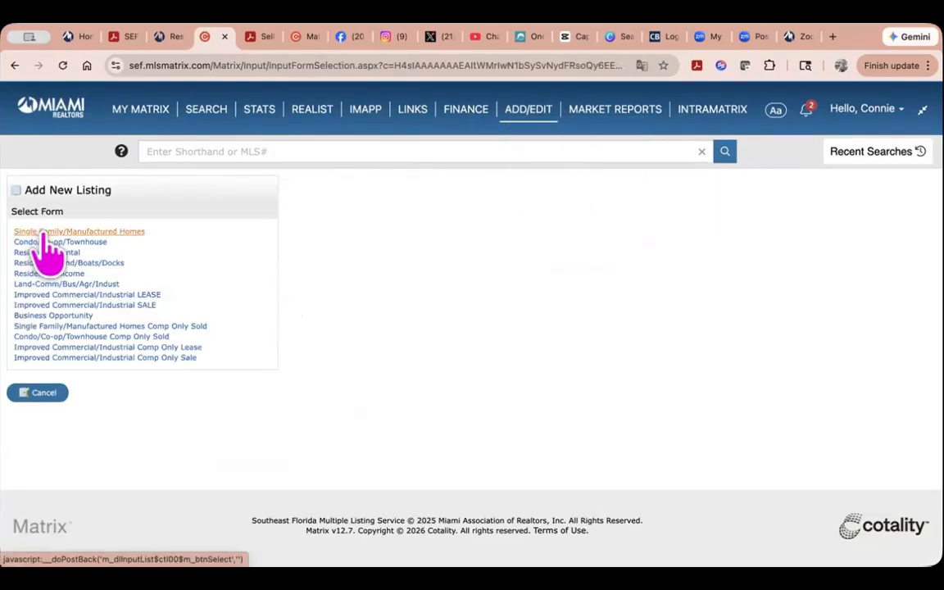
left_click(39, 232)
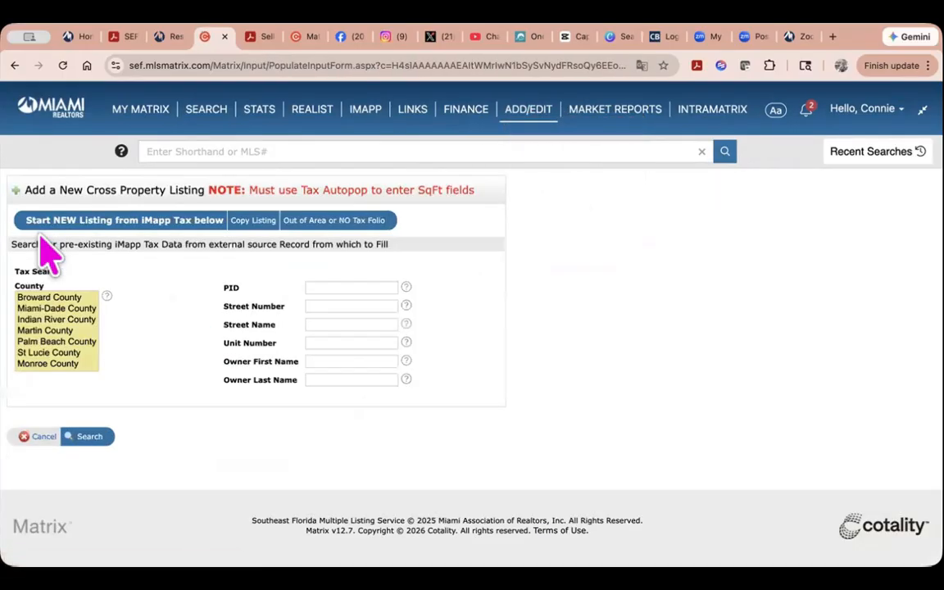
left_click(259, 223)
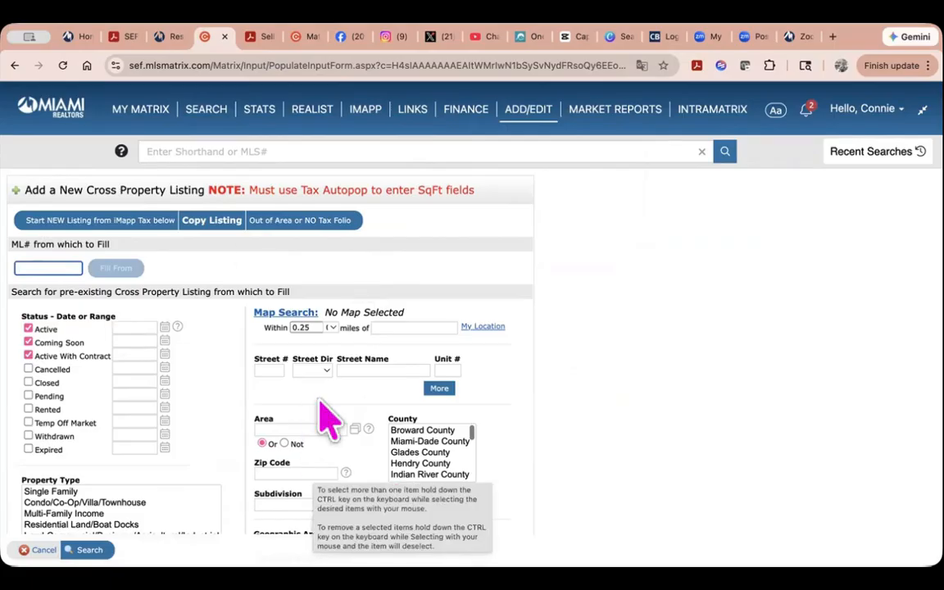
left_click(307, 221)
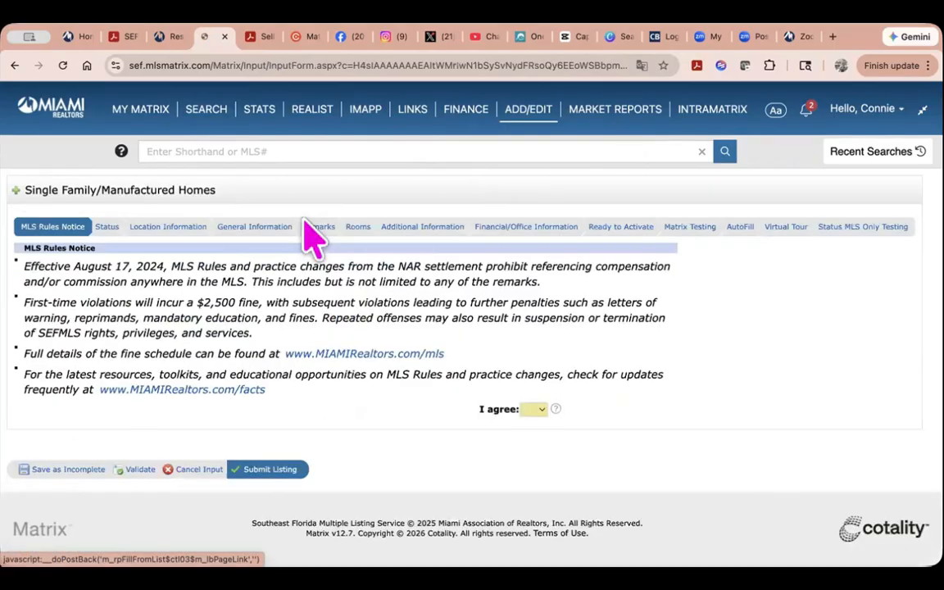
In Location Information, browse the county and area lists, then set County to OUTSIDE of Florida
left_click(175, 242)
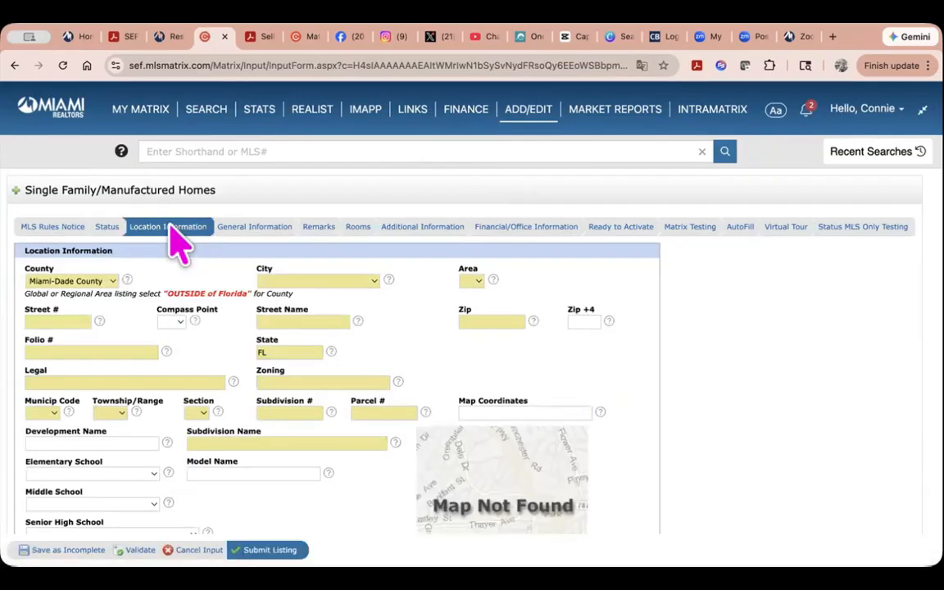
left_click(100, 281)
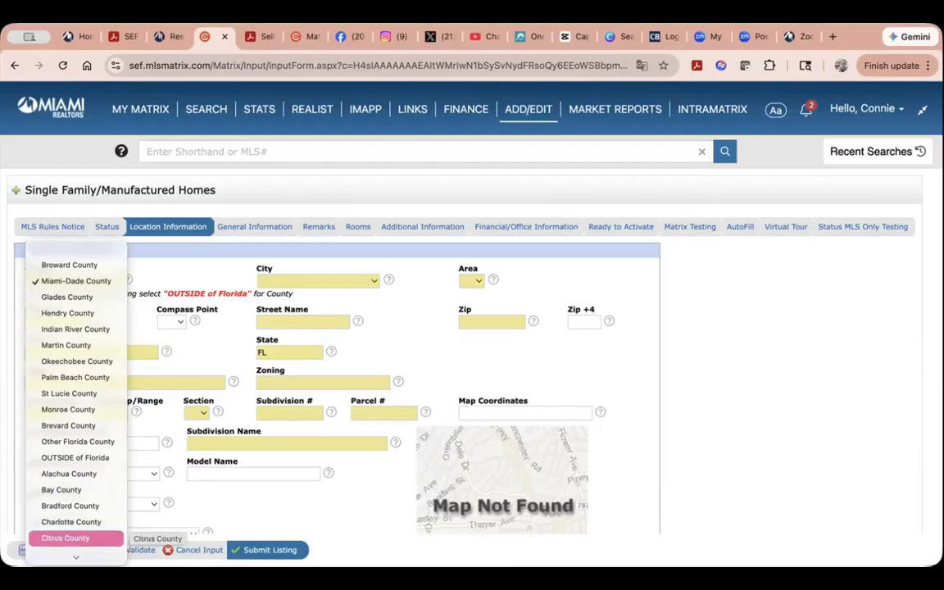
mouse_move(77, 557)
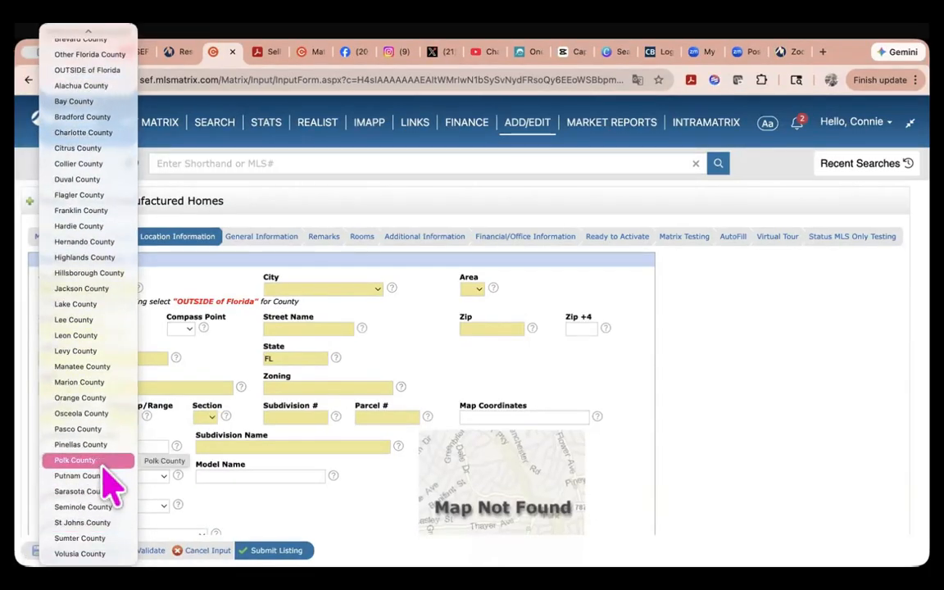
left_click(302, 302)
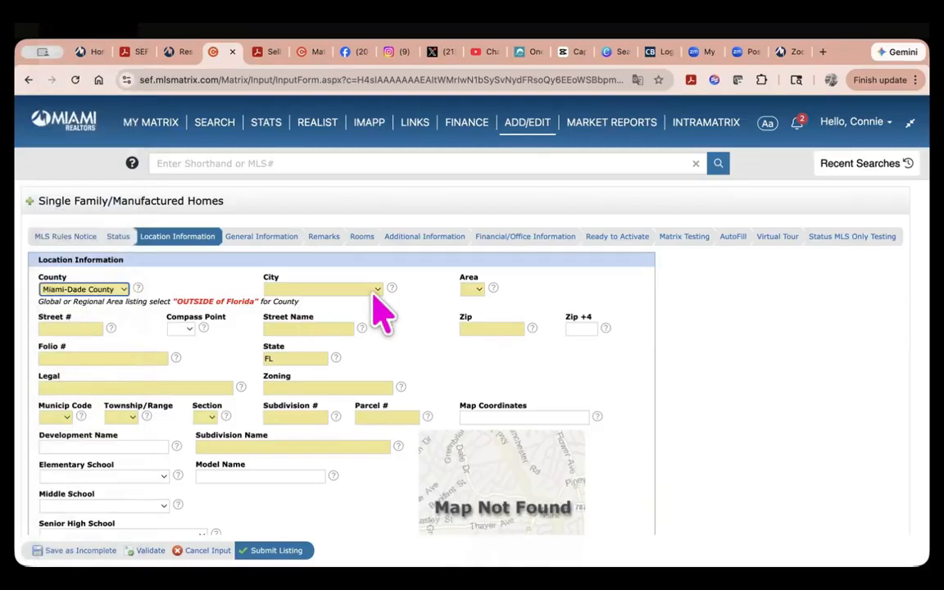
left_click(469, 282)
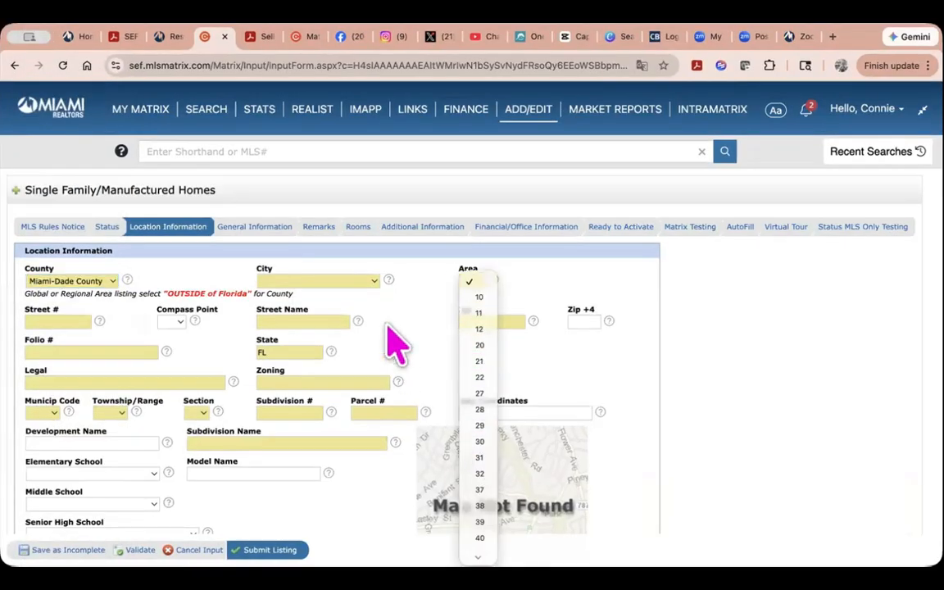
left_click(388, 323)
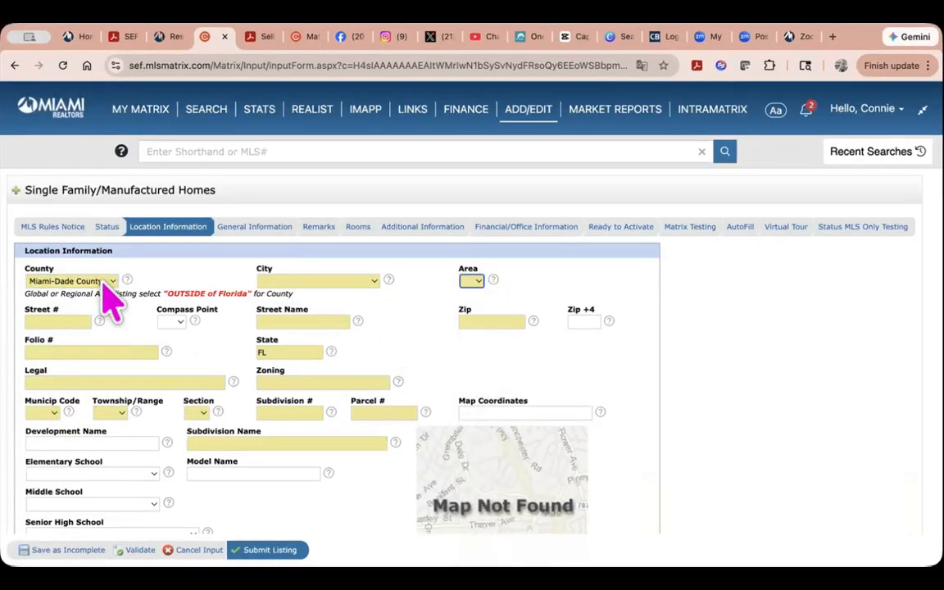
left_click(111, 299)
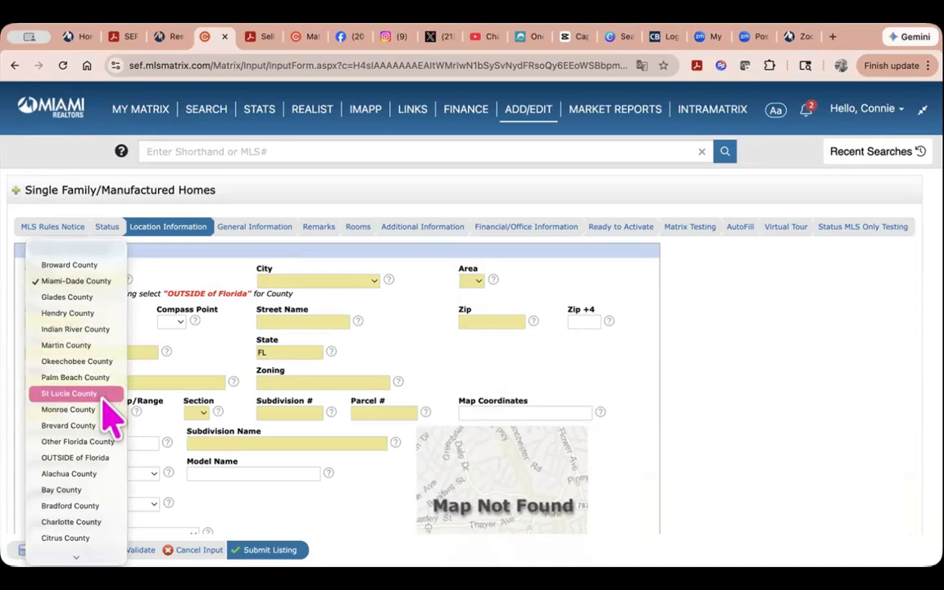
scroll(109, 436, "down", 2)
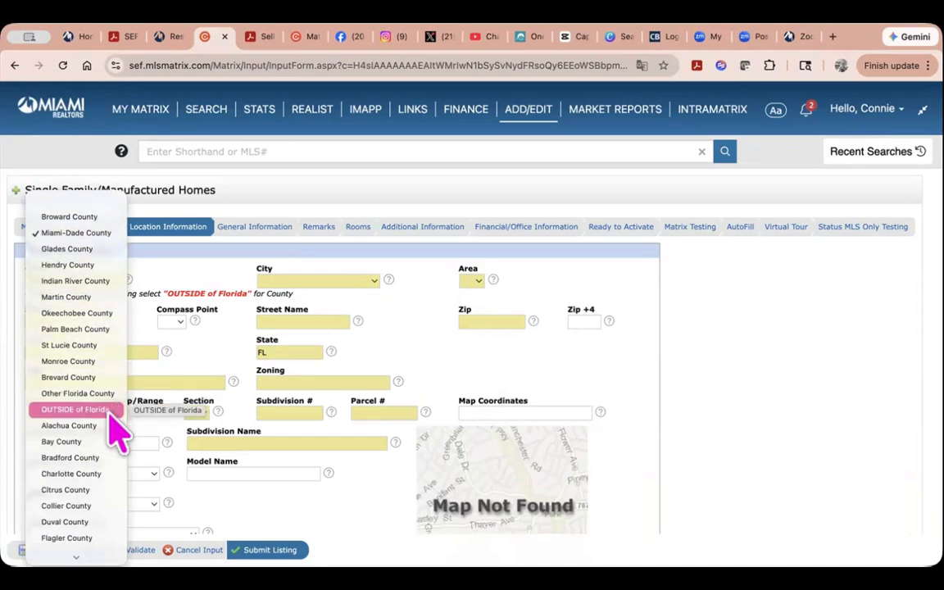
left_click(82, 409)
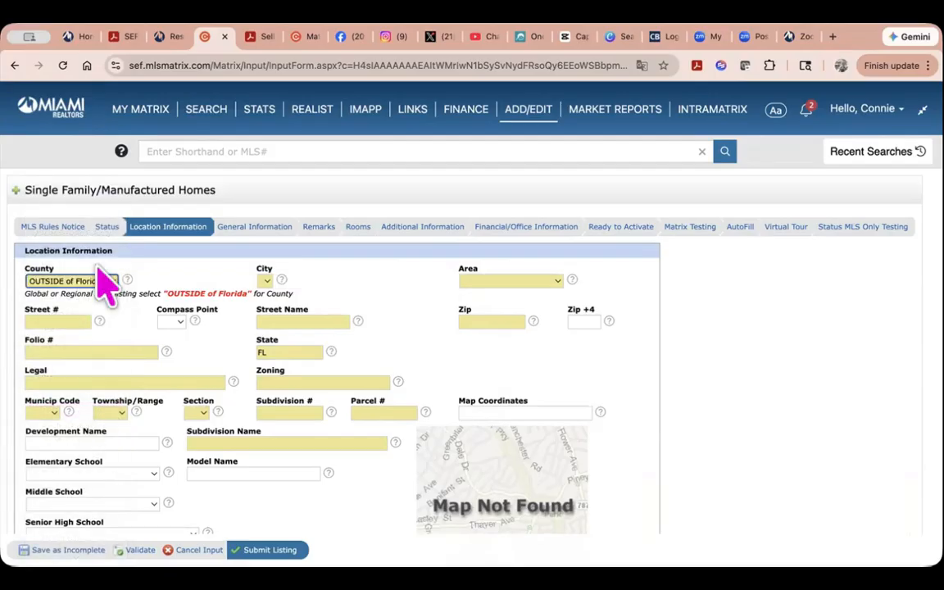
Set the Area to 5990 Global Outside US, then return to the Matrix home page
left_click(268, 281)
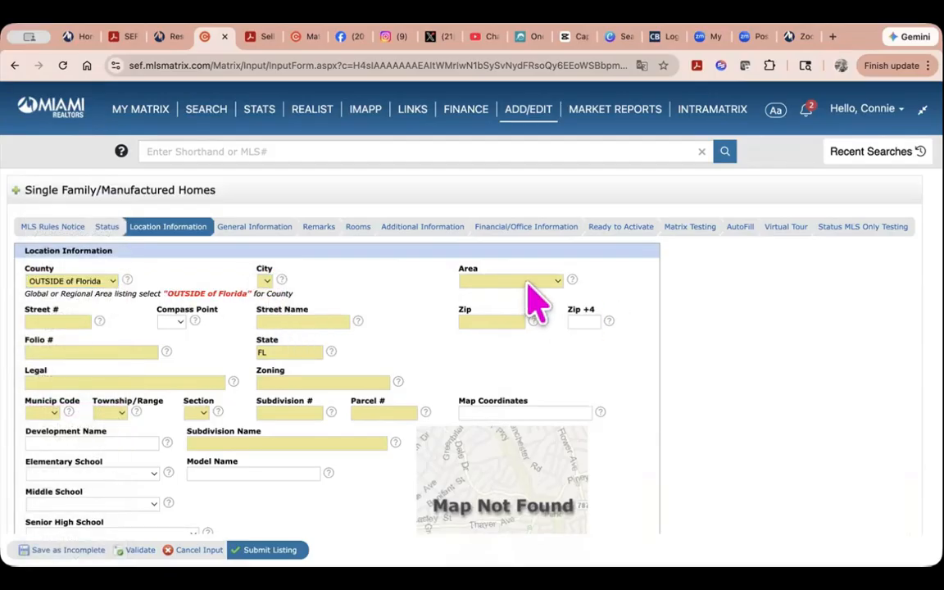
left_click(524, 281)
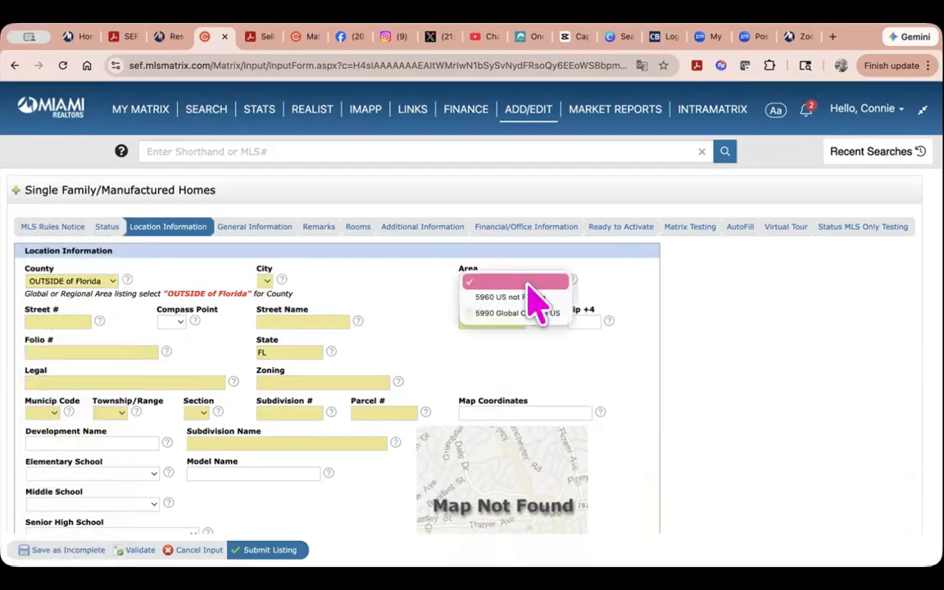
left_click(560, 316)
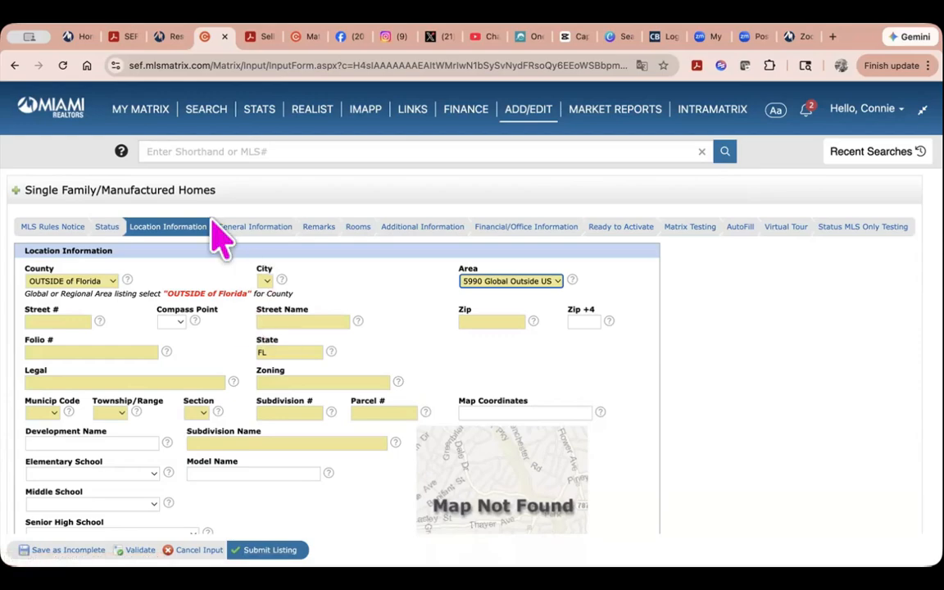
left_click(48, 122)
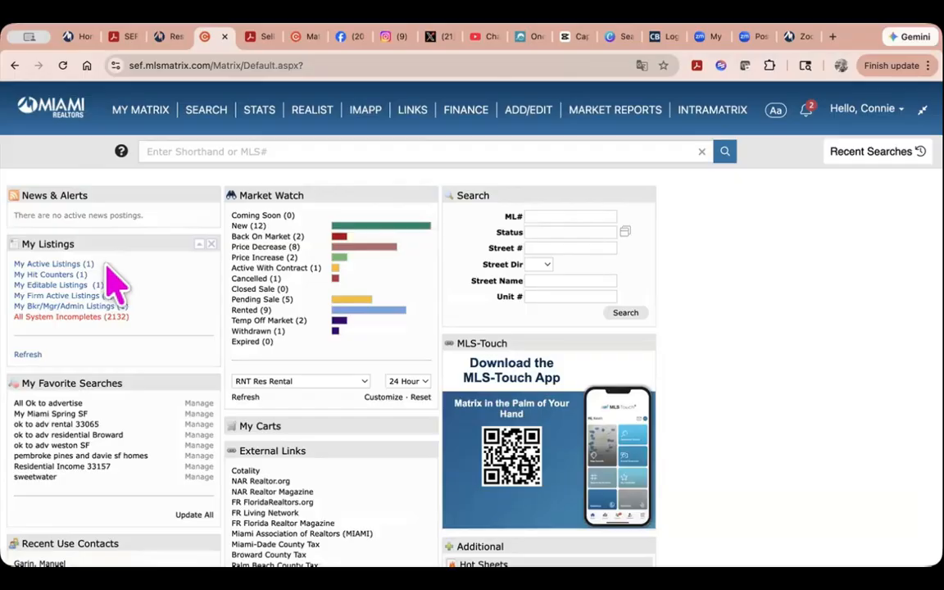
Open a listing's form from My Active Listings, then return to the home dashboard
left_click(55, 264)
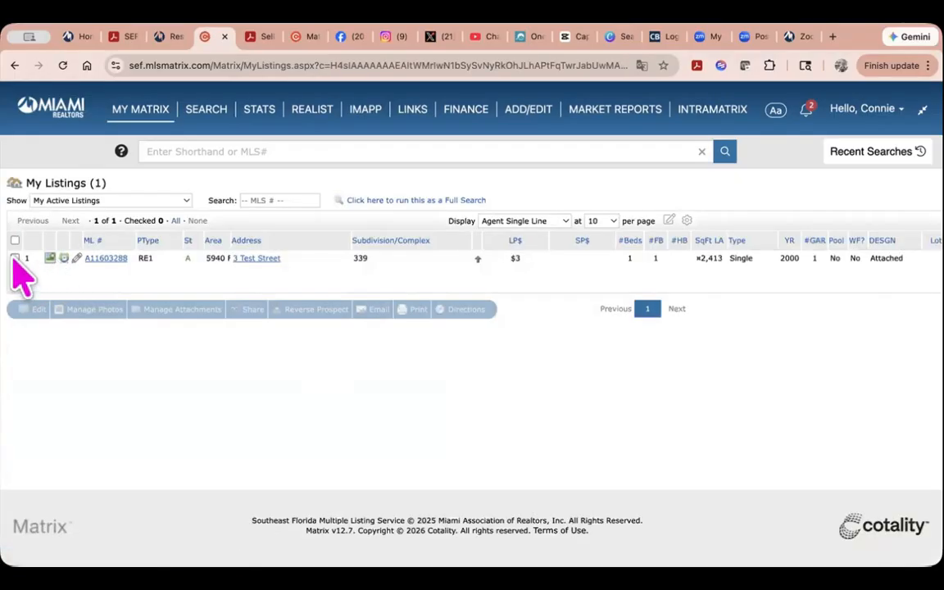
left_click(15, 258)
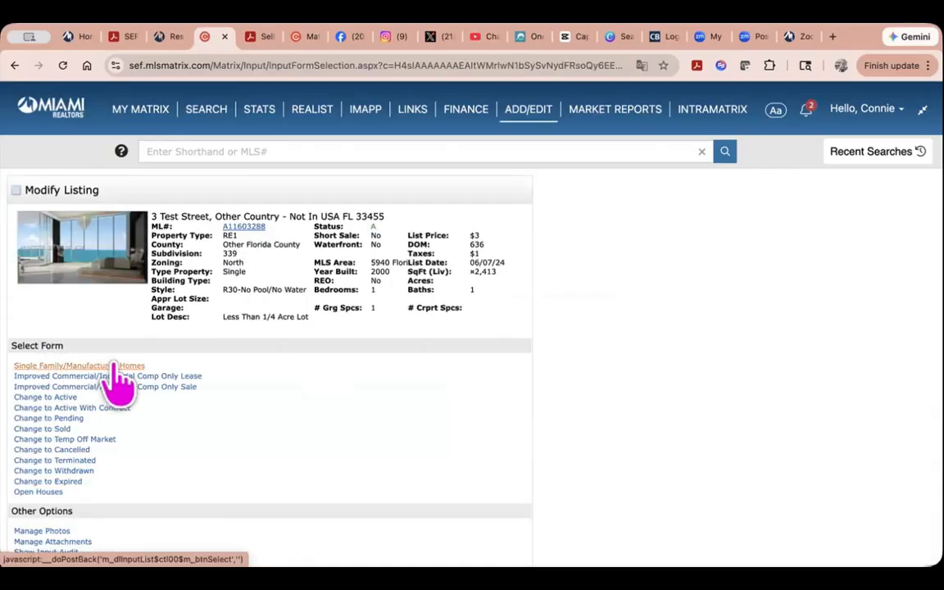
left_click(115, 366)
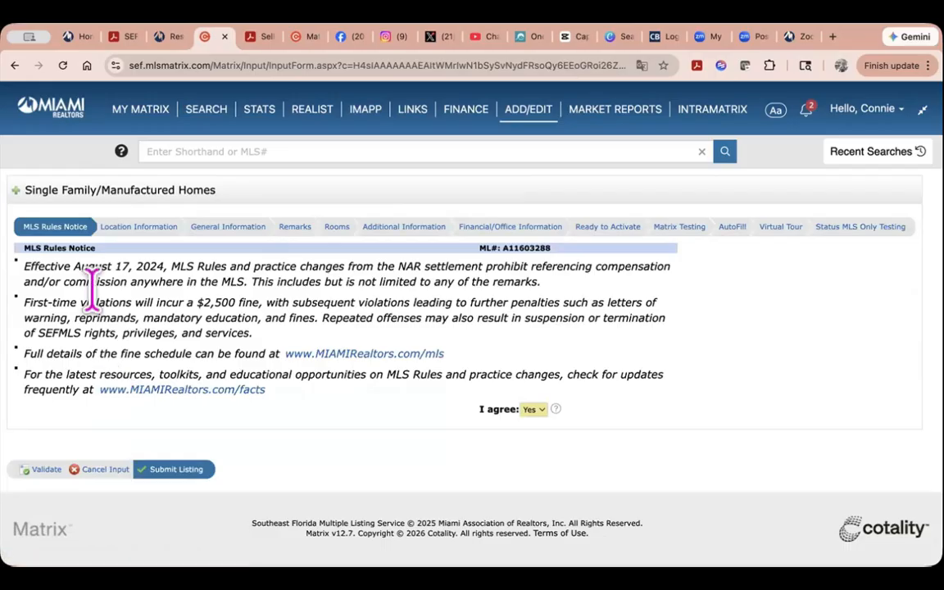
left_click(59, 113)
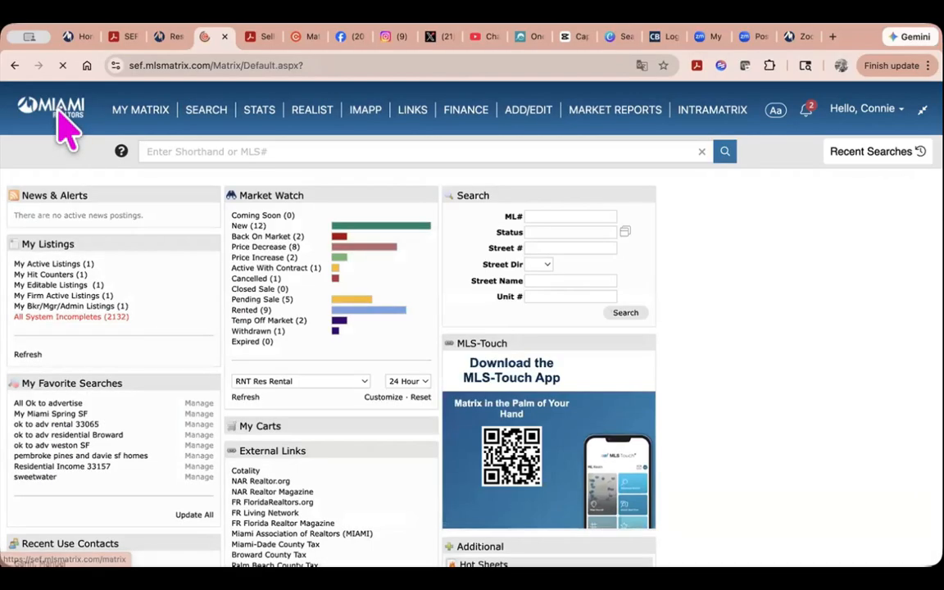
Mark the 3 Test Street listing in My Active Listings, edit it and open its photos
left_click(69, 264)
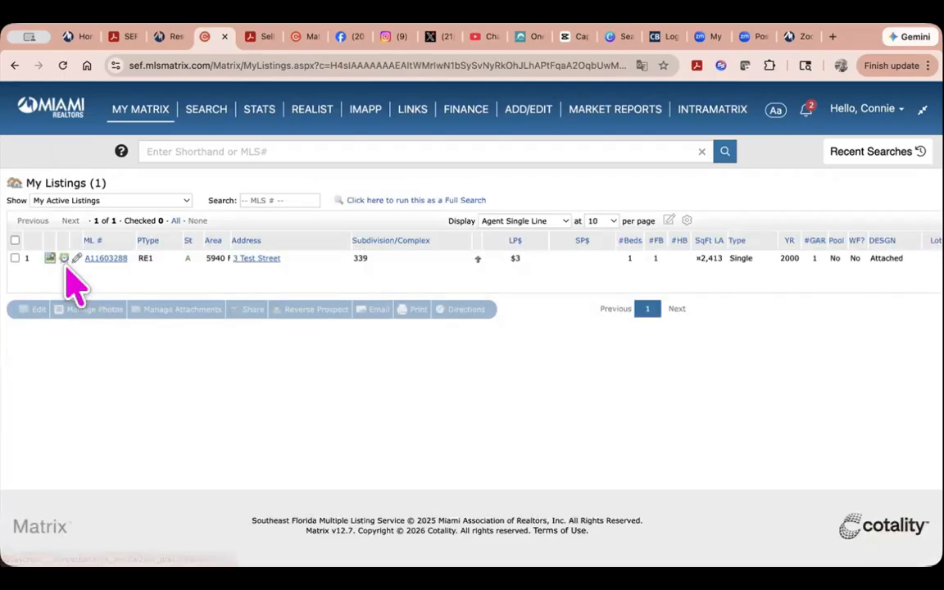
left_click(15, 258)
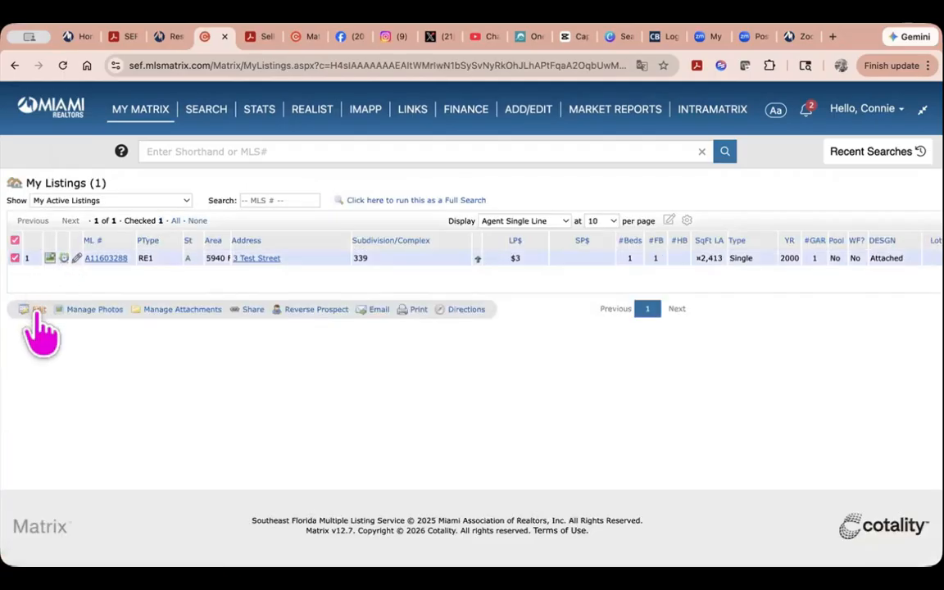
left_click(36, 311)
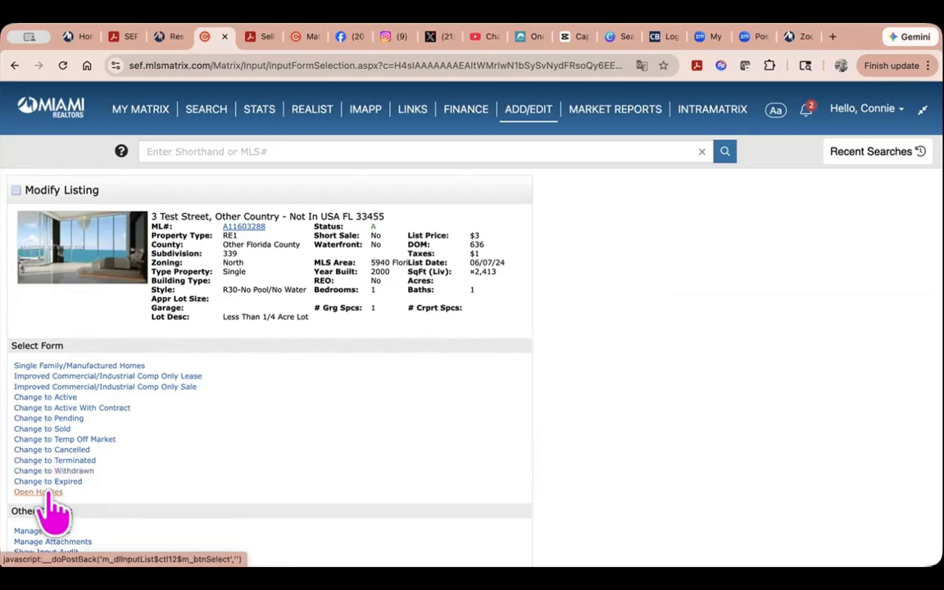
scroll(185, 484, "down", 2)
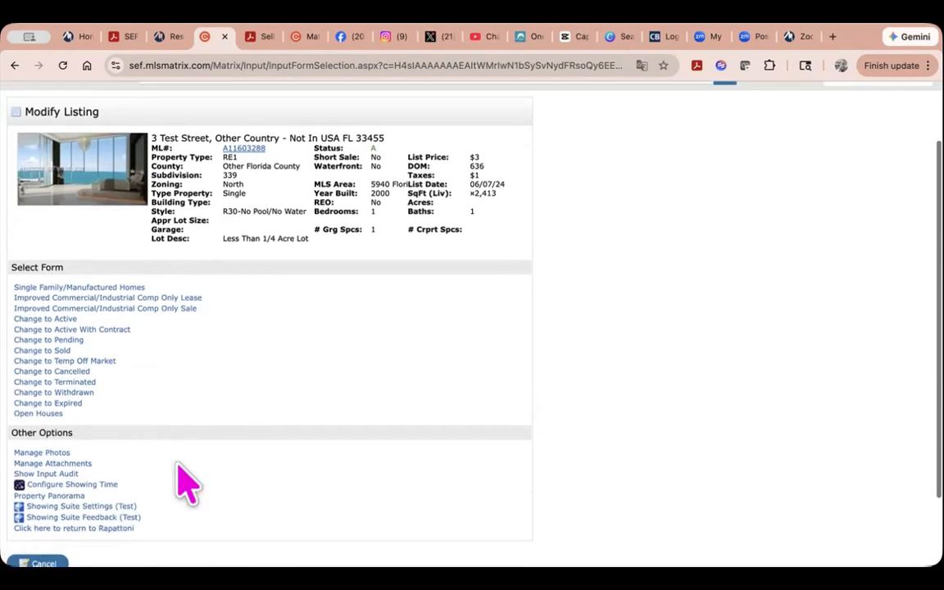
left_click(51, 443)
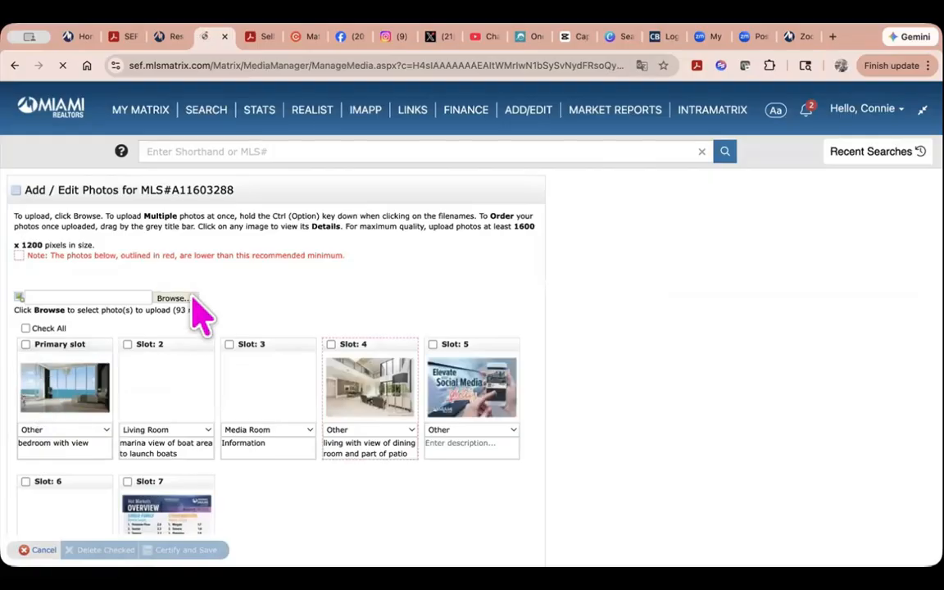
Check Slot 3's room type choices, keeping Media Room, then go back to Modify Listing
scroll(268, 442, "down", 3)
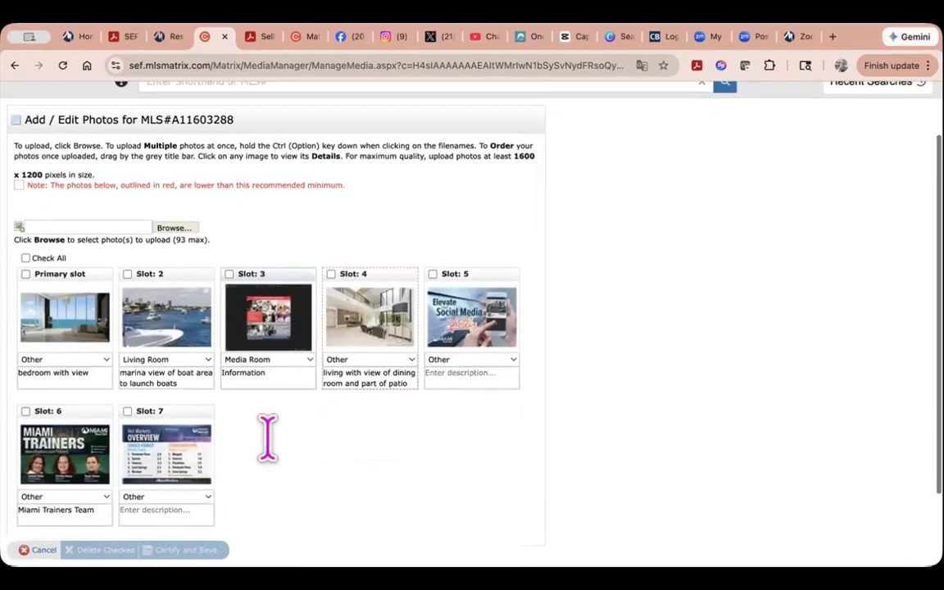
left_click(308, 317)
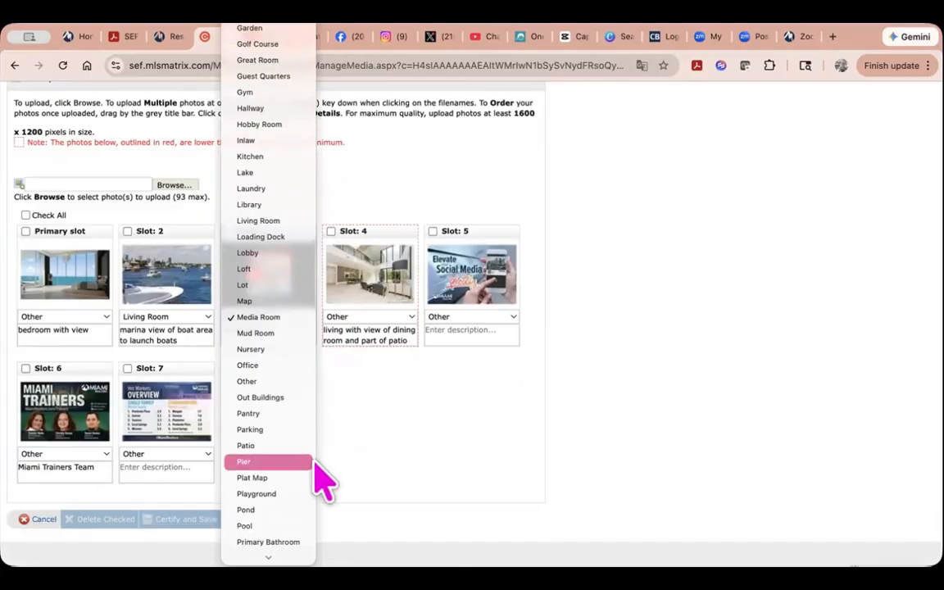
left_click(377, 393)
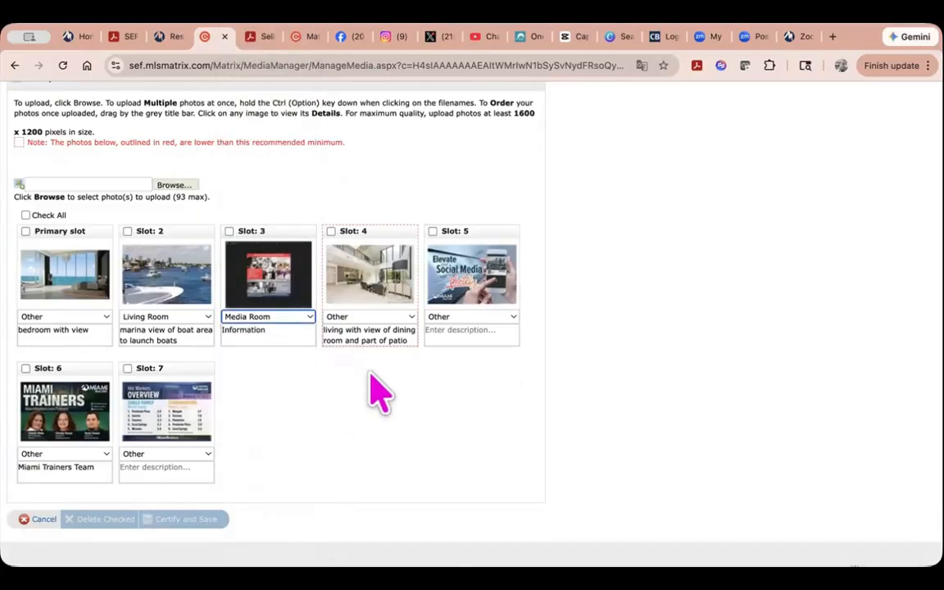
scroll(377, 394, "up", 3)
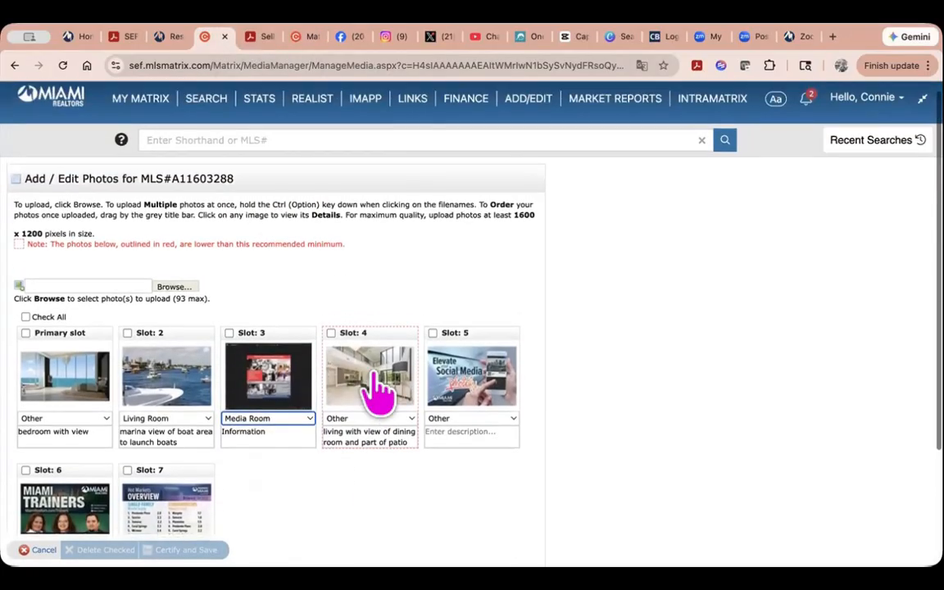
left_click(15, 65)
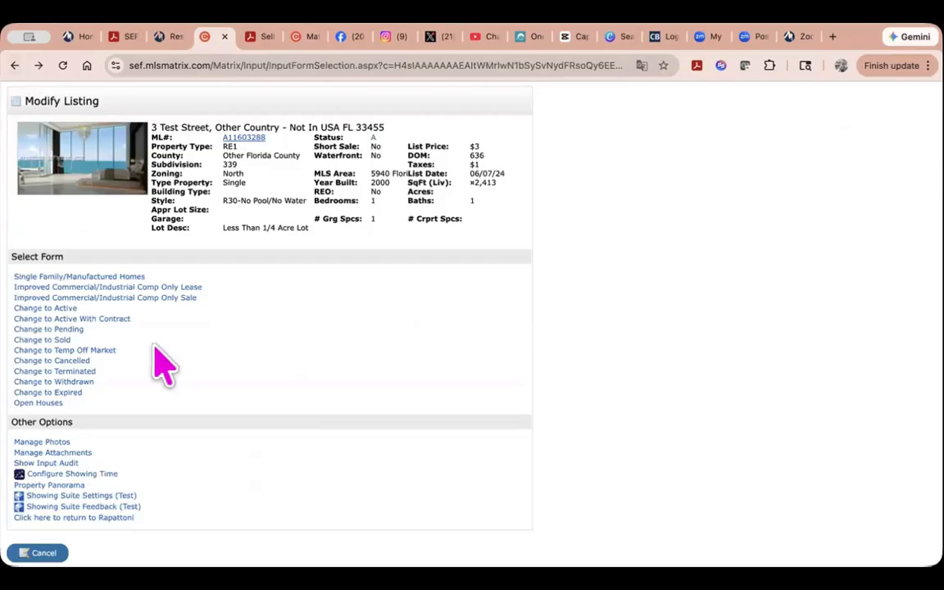
scroll(156, 352, "down", 2)
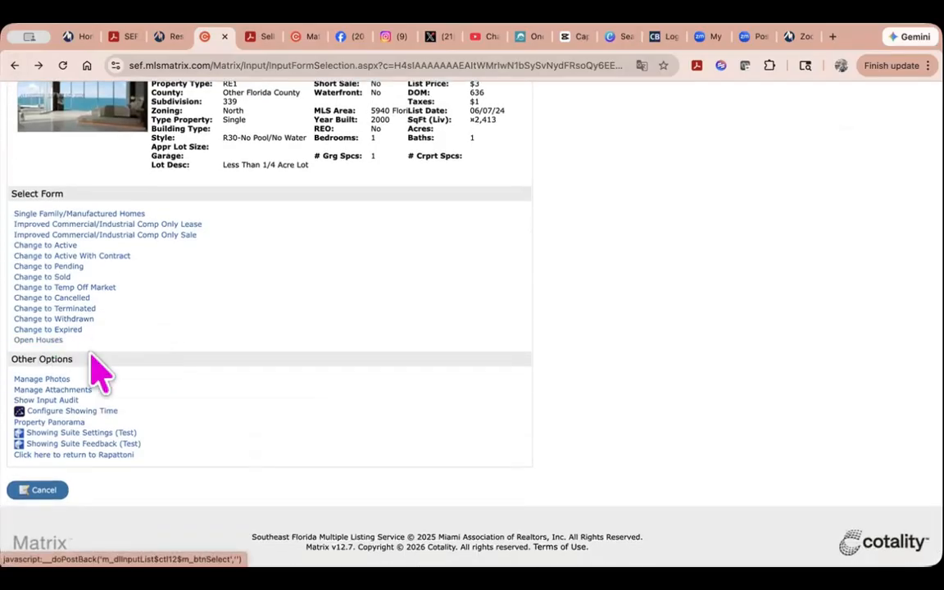
In Manage Attachments, describe a new attachment as 'floor plan' and choose a file to upload
left_click(82, 389)
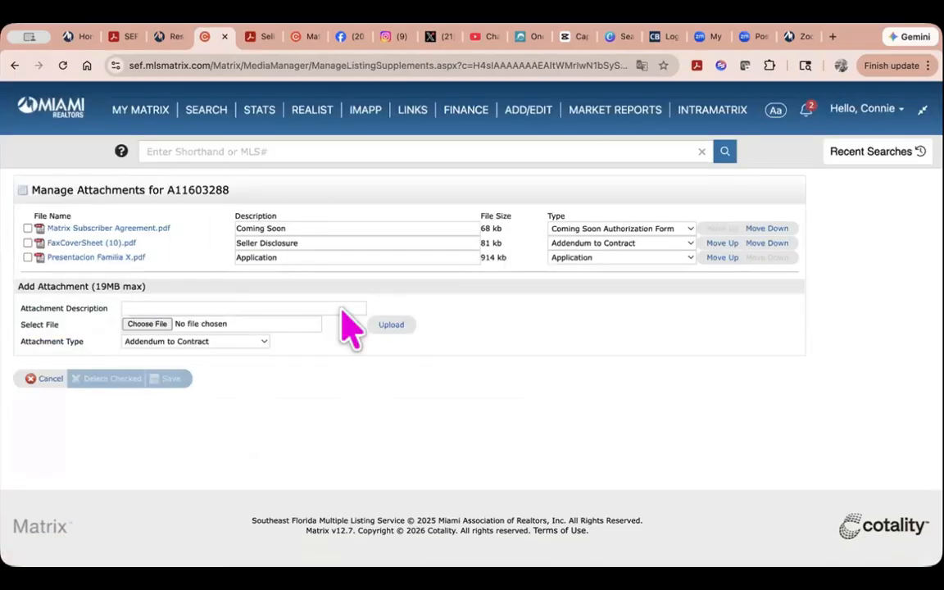
left_click(225, 308)
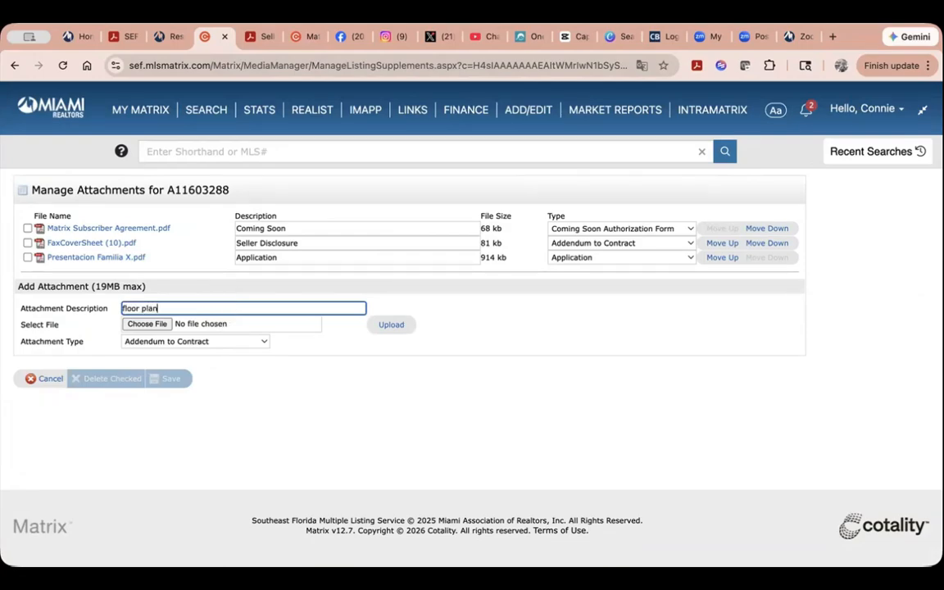
left_click(160, 322)
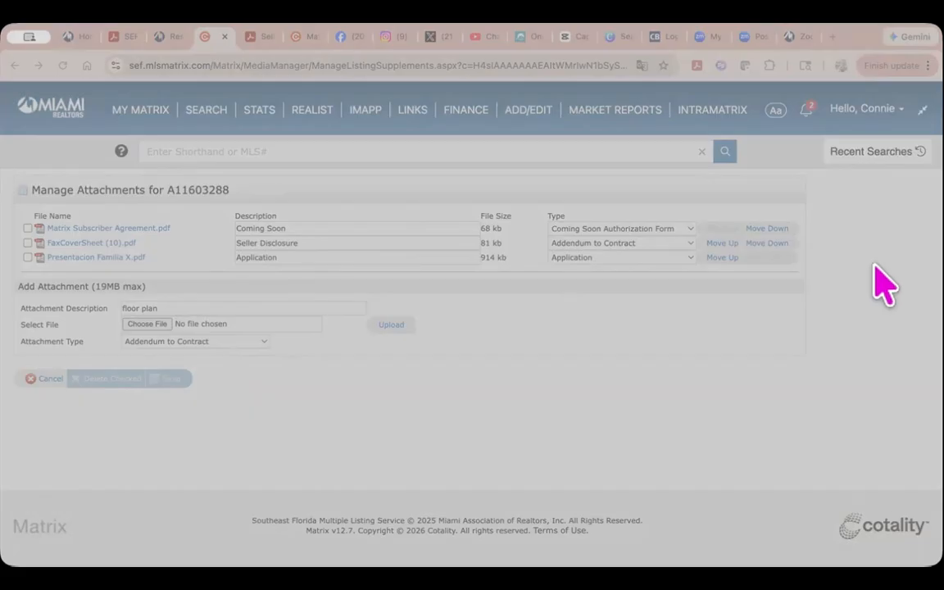
Attach A11886453 Matrix.pdf as type Floor/Site Plan – Elevation Cert, then open the Change to Sold form
left_click(863, 447)
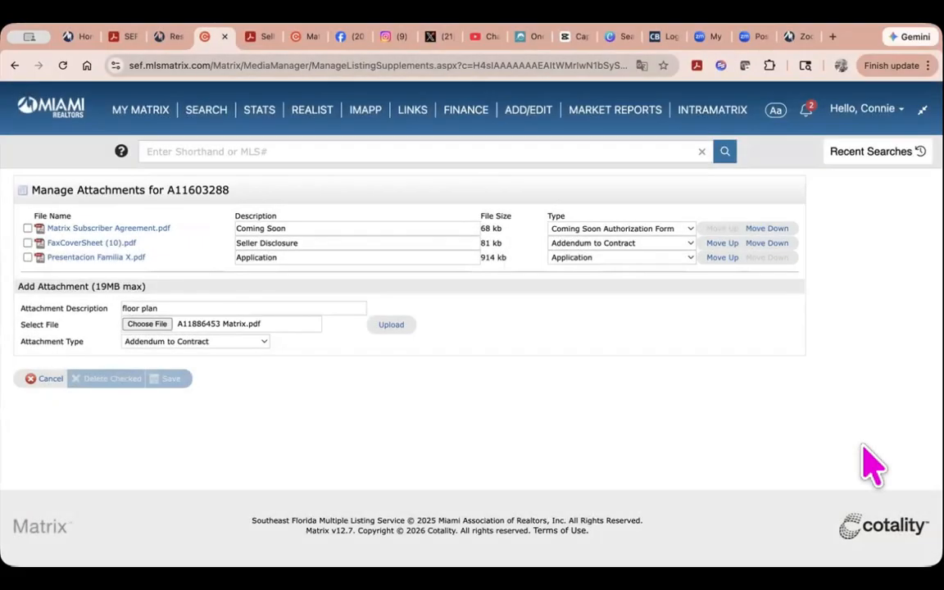
left_click(229, 341)
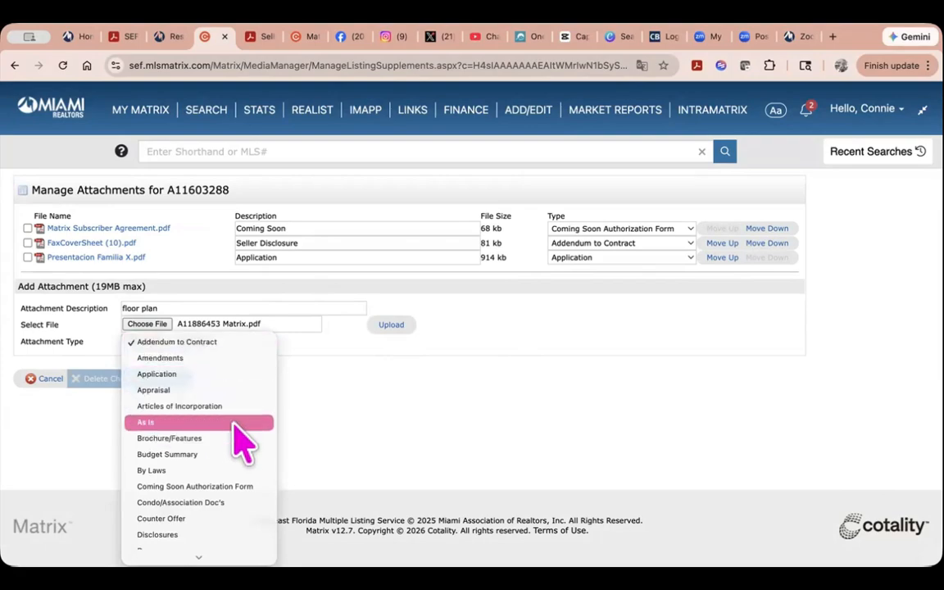
scroll(243, 453, "down", 3)
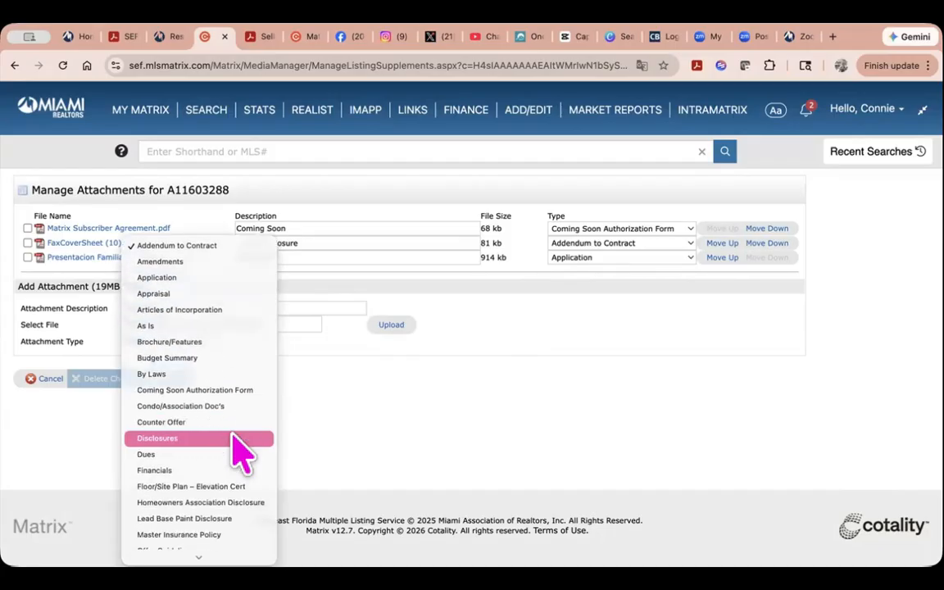
scroll(242, 453, "down", 1)
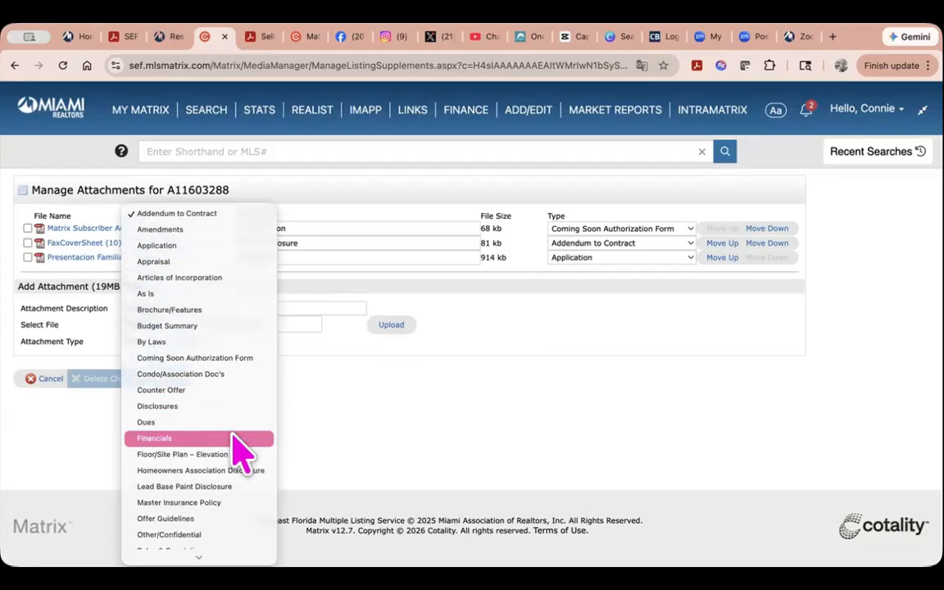
scroll(243, 451, "down", 1)
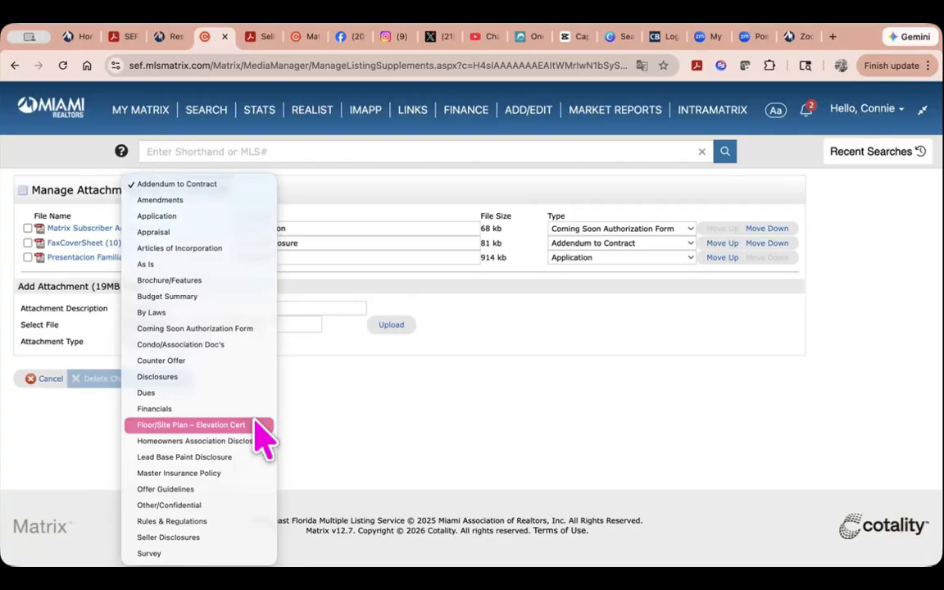
left_click(254, 425)
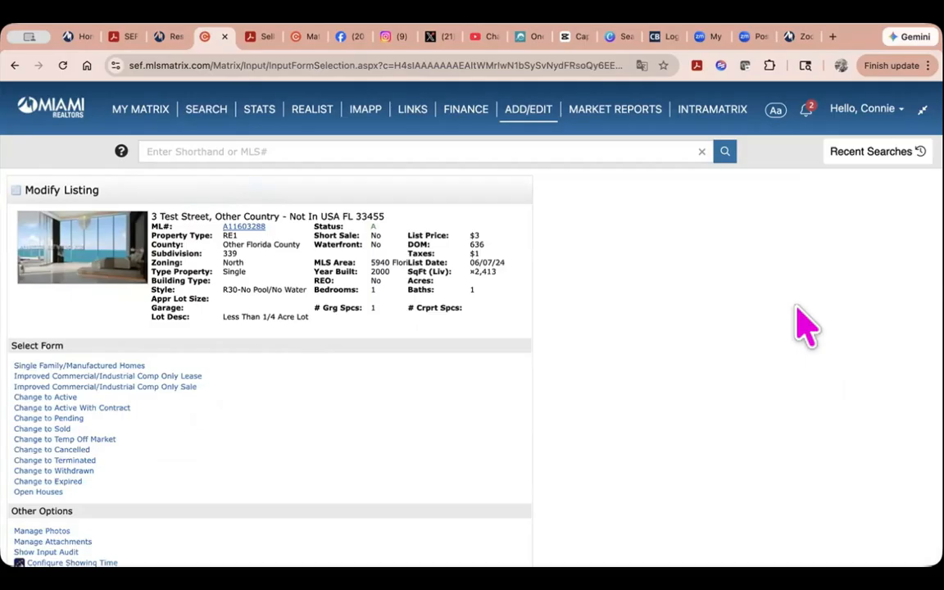
scroll(476, 344, "down", 2)
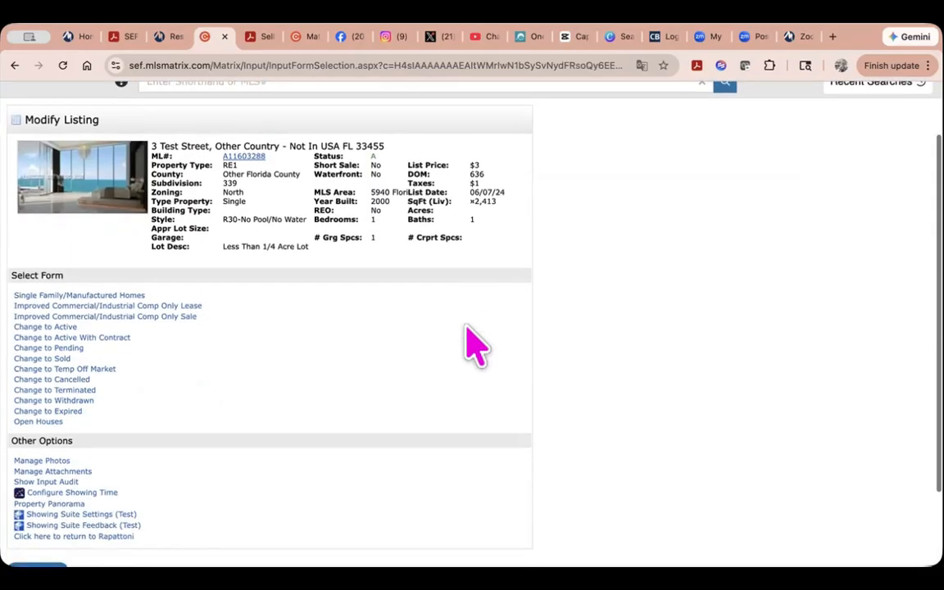
left_click(57, 360)
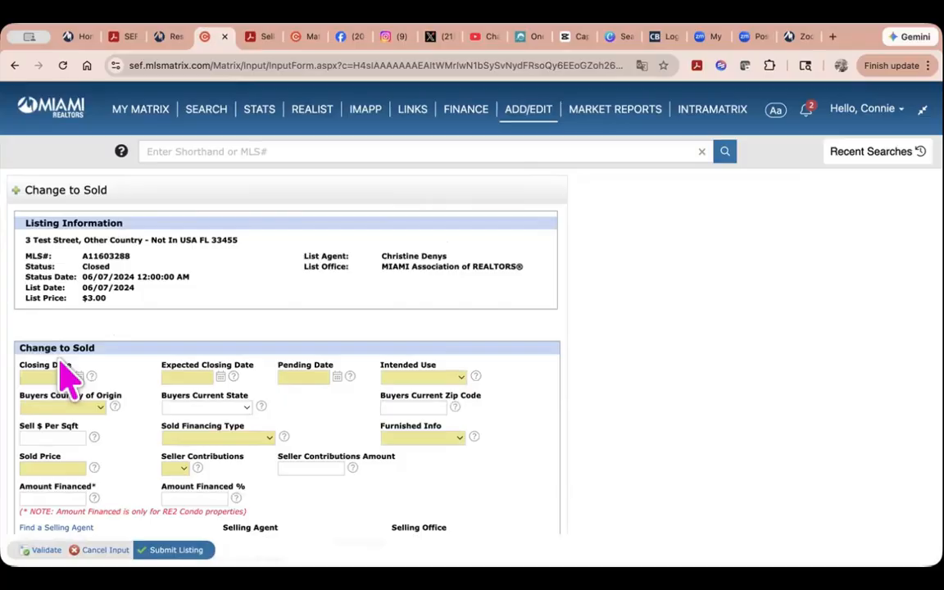
Look through the Intended Use, buyer country, financing type and buyer state choices, leaving them blank
scroll(70, 377, "down", 3)
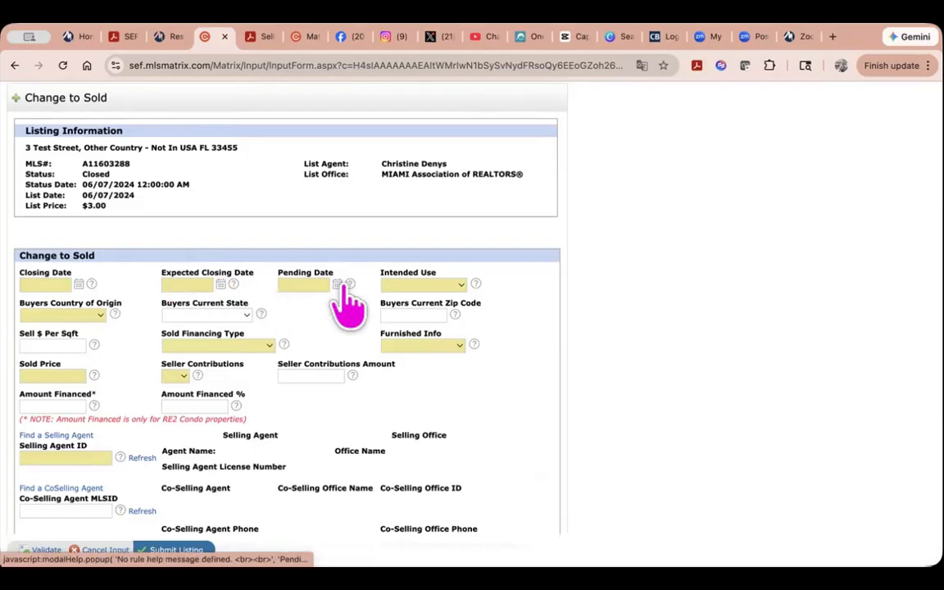
left_click(401, 285)
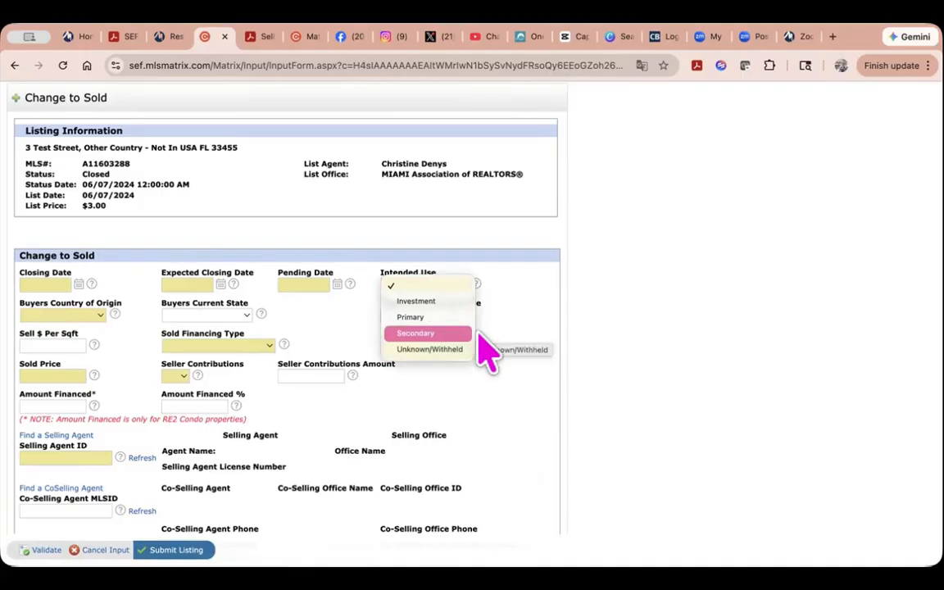
left_click(525, 323)
left_click(92, 314)
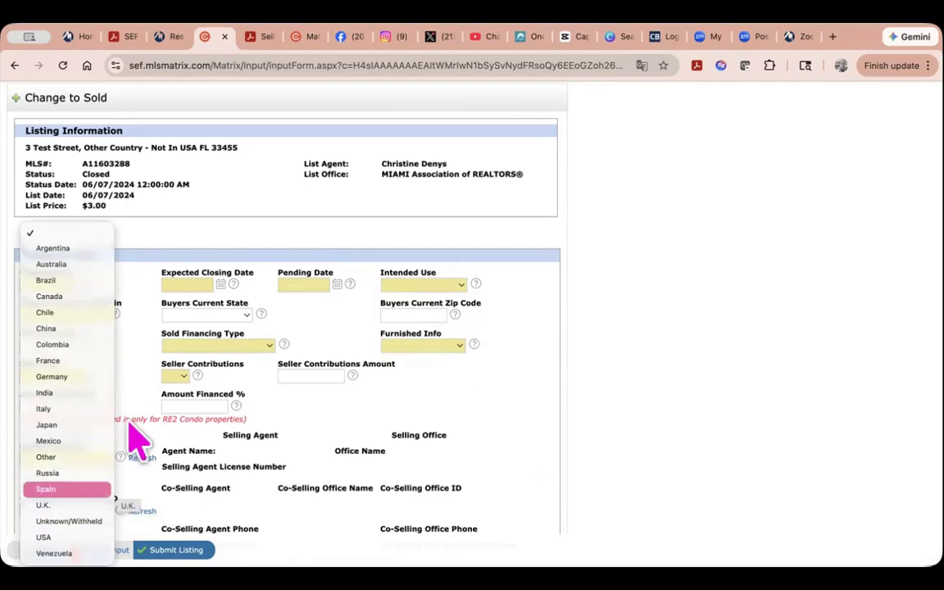
left_click(232, 344)
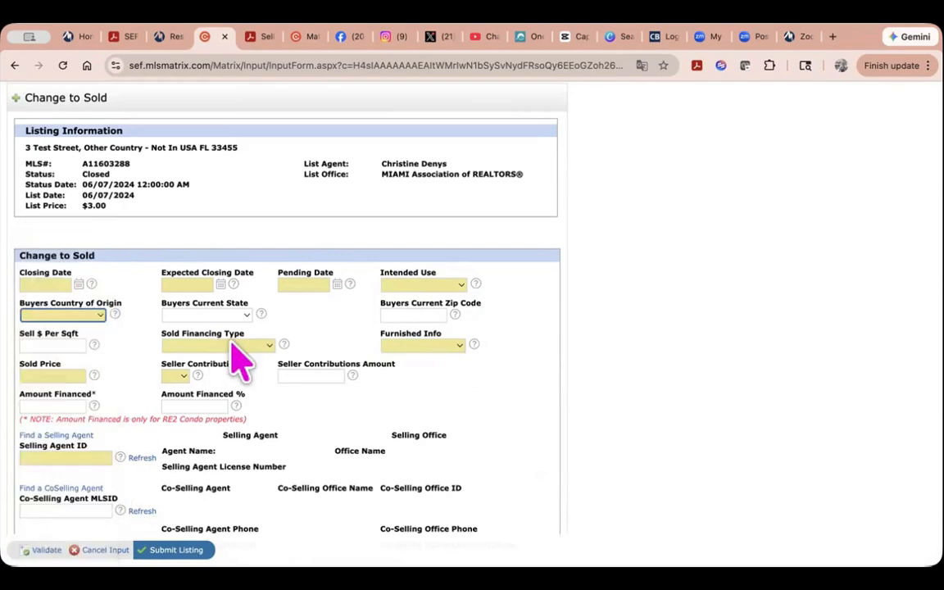
left_click(232, 344)
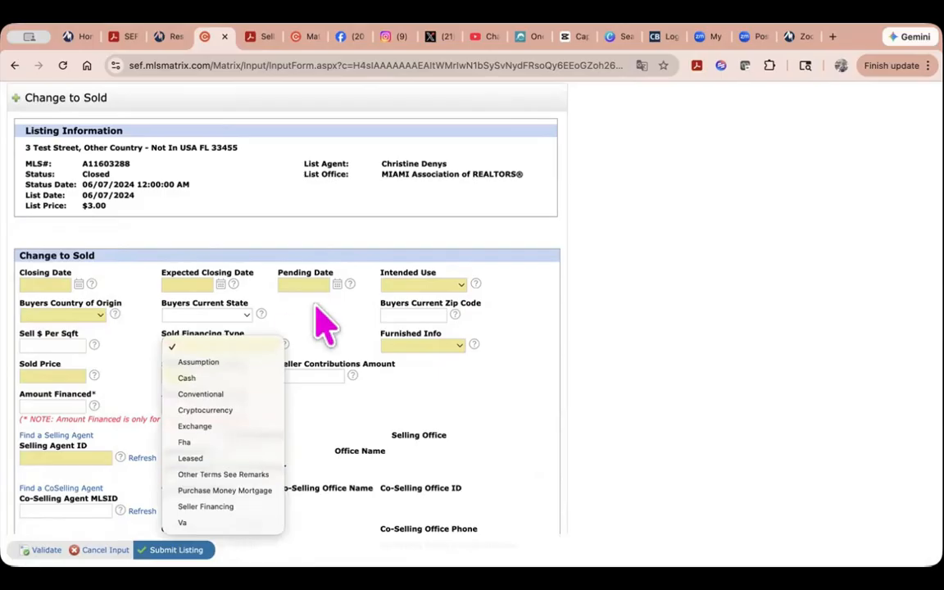
left_click(325, 332)
left_click(240, 315)
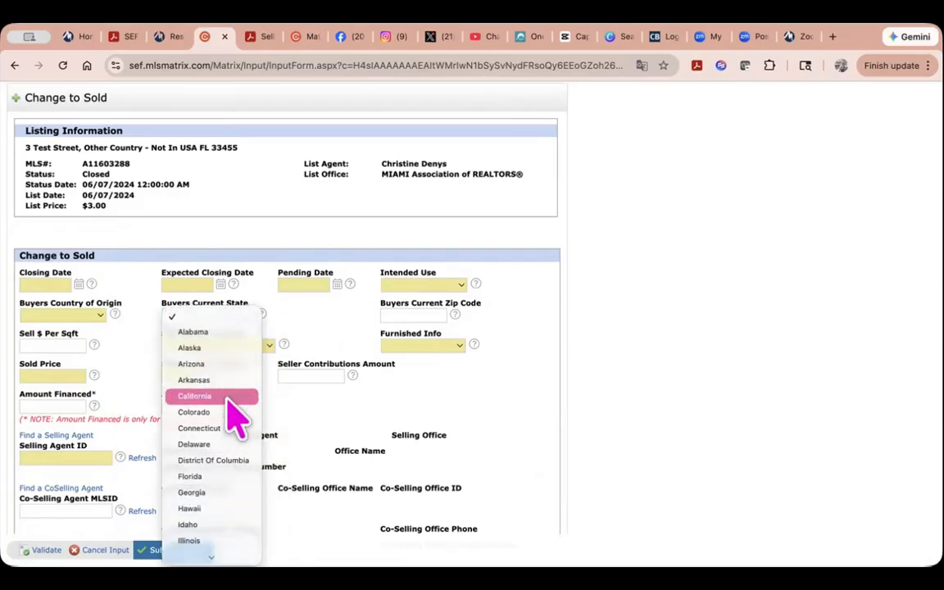
left_click(422, 316)
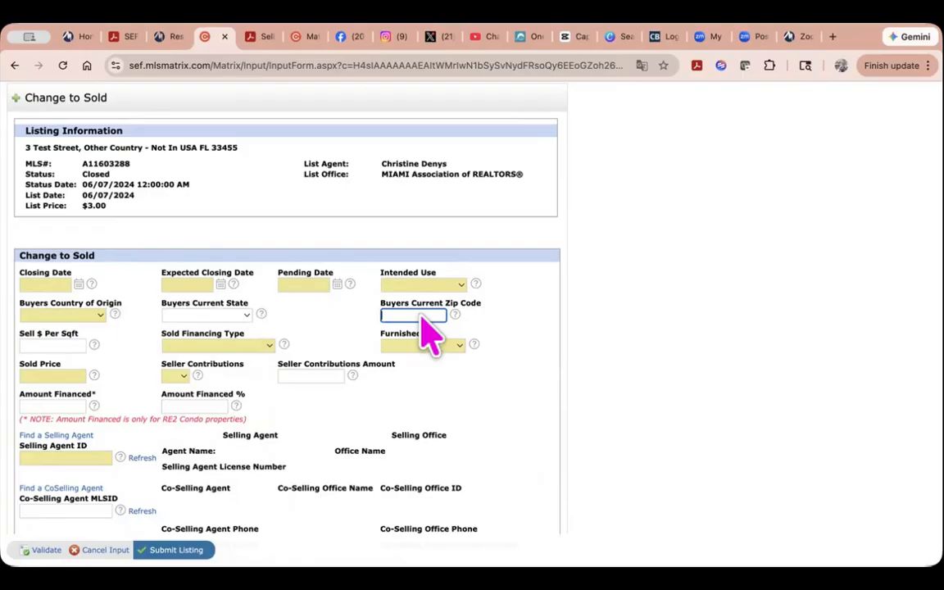
Click through Sold Price, Seller Contributions and Amount Financed without entering values, then go back
left_click(50, 376)
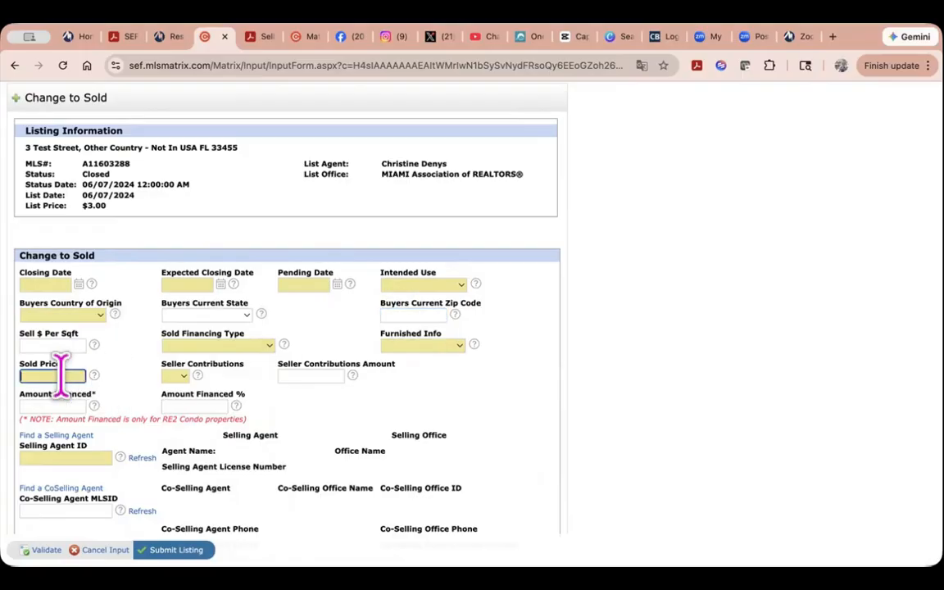
left_click(175, 376)
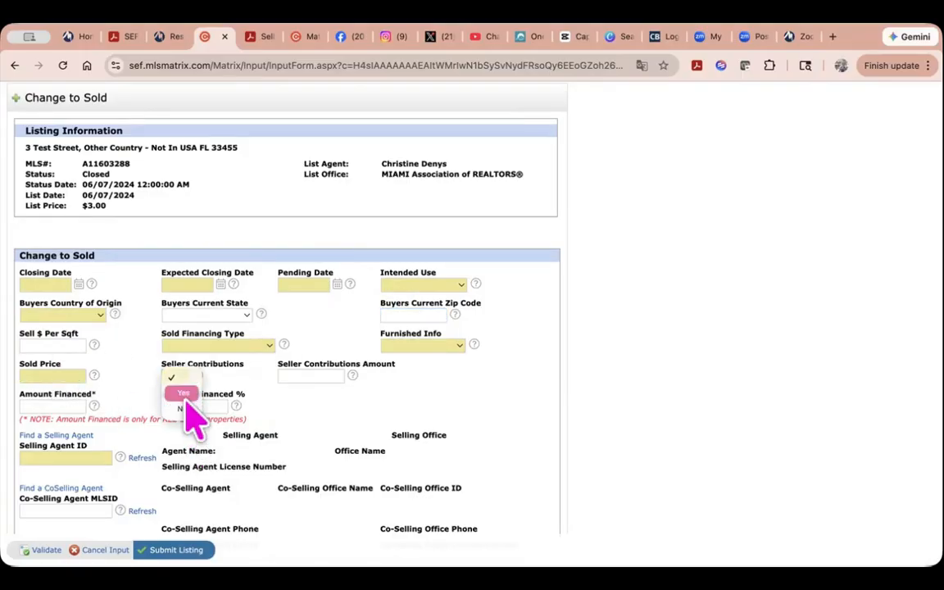
left_click(306, 376)
left_click(306, 375)
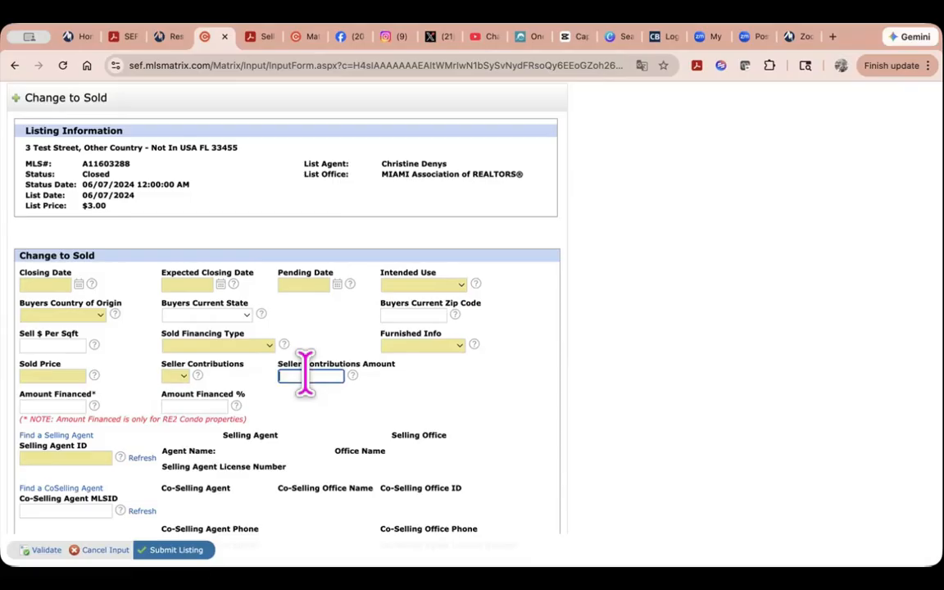
left_click(51, 405)
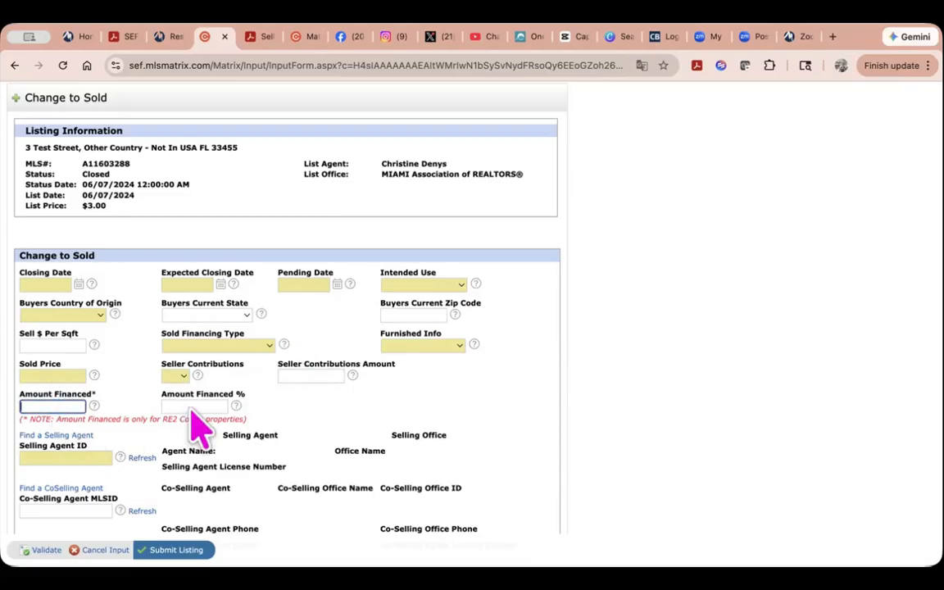
scroll(196, 427, "down", 3)
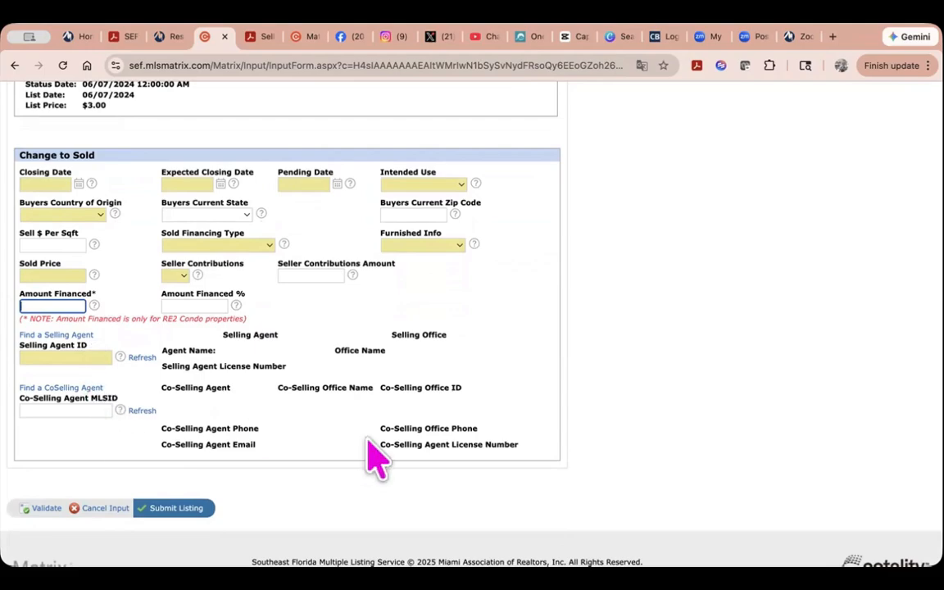
scroll(375, 469, "up", 4)
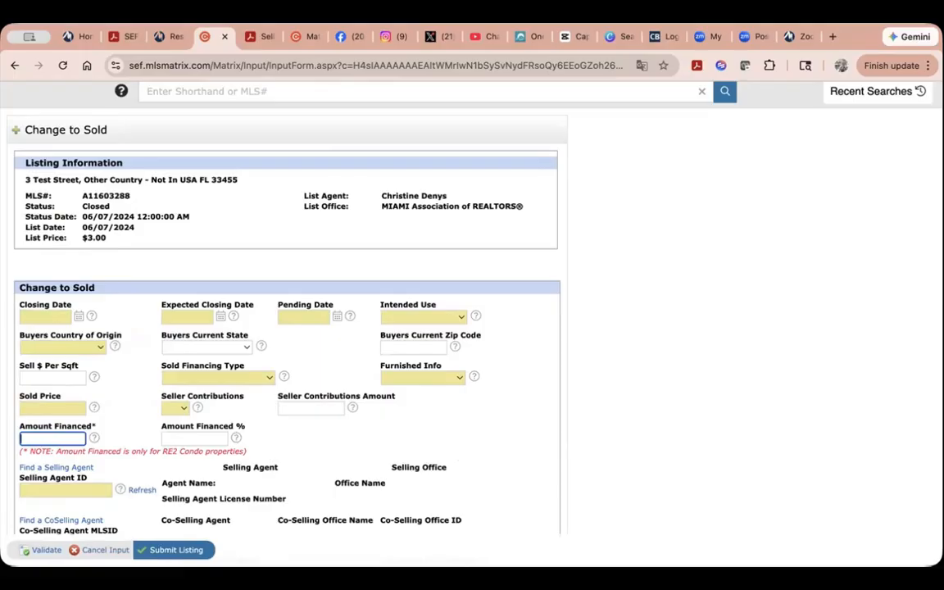
left_click(105, 550)
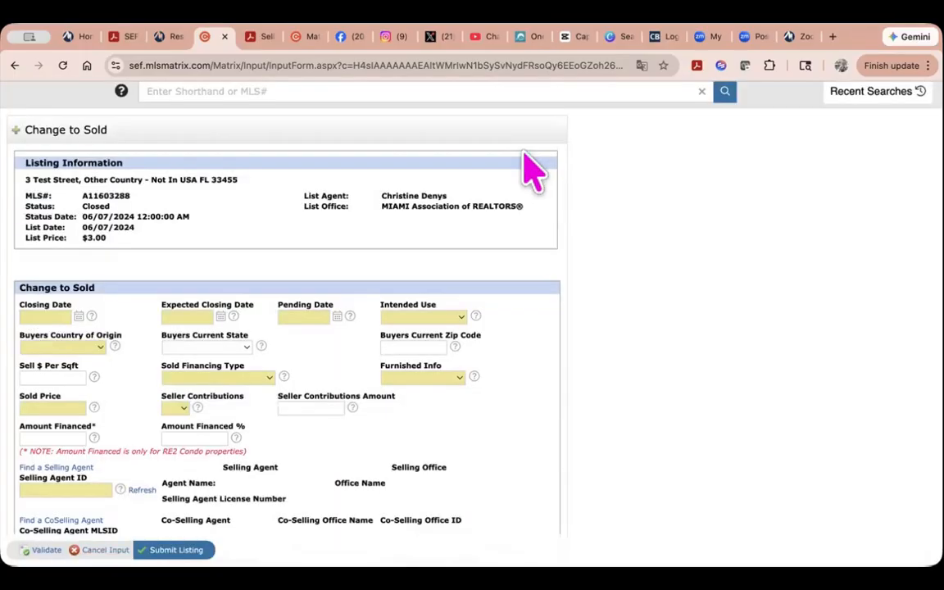
left_click(14, 65)
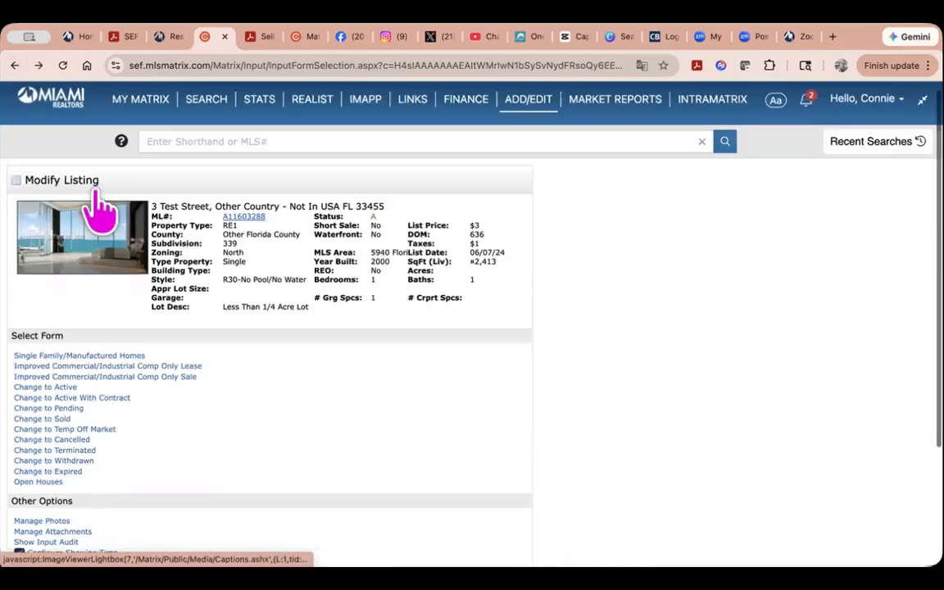
Go to the home dashboard and drag My Listings below My Favorite Searches and back
left_click(54, 117)
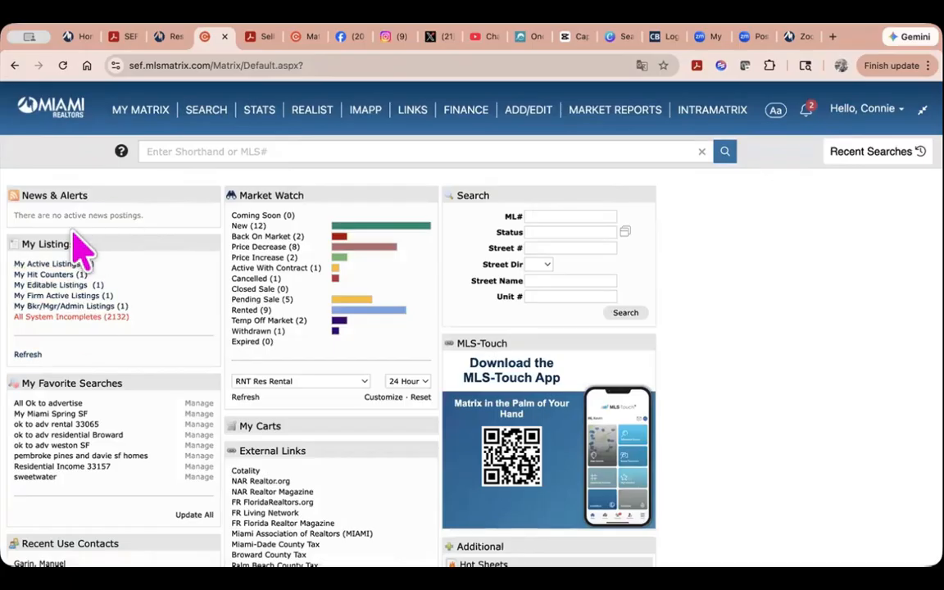
left_click_drag(122, 232, 158, 432)
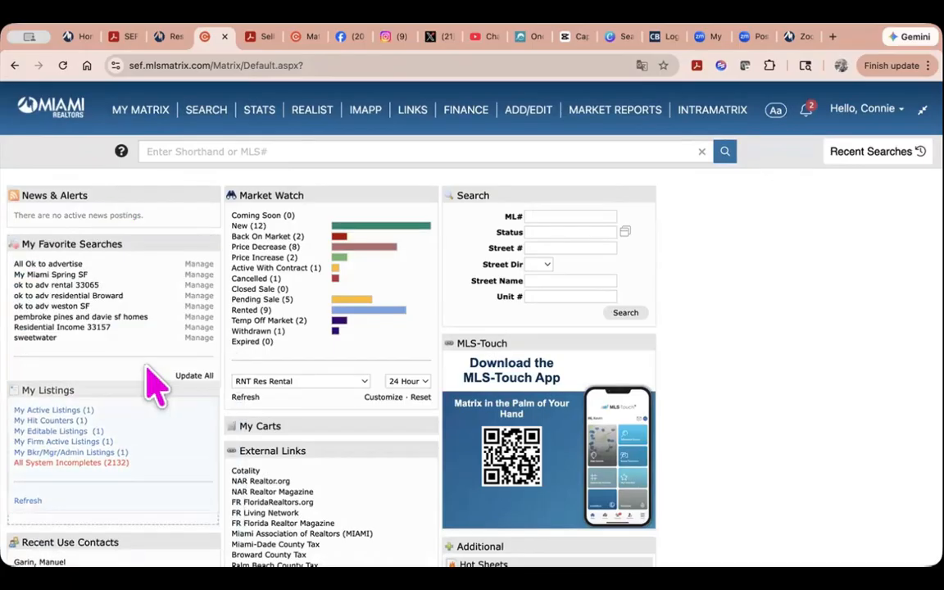
left_click_drag(147, 370, 148, 257)
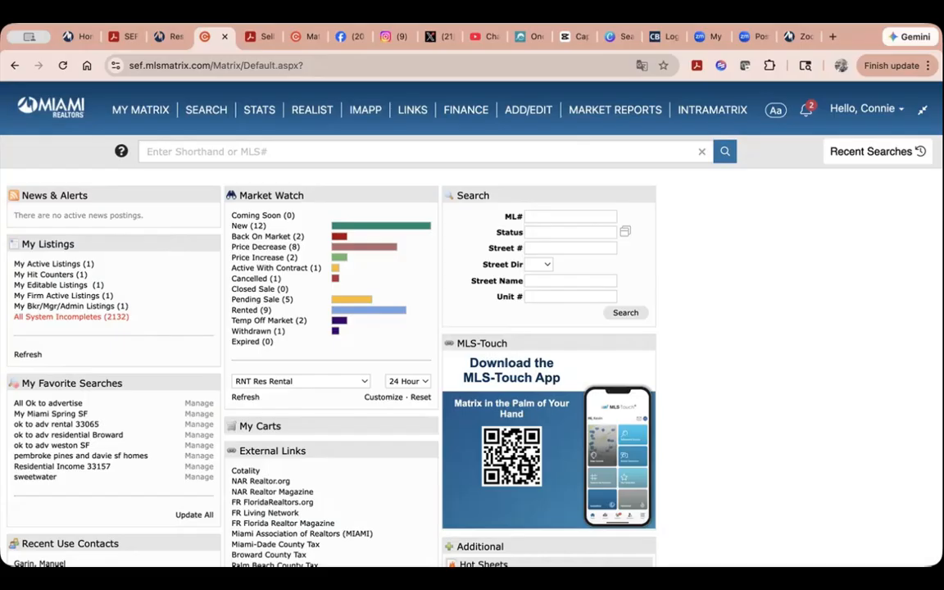
From YouTube Studio, open the MIAMI Trainers channel's public page and scroll to its Videos row
left_click(486, 41)
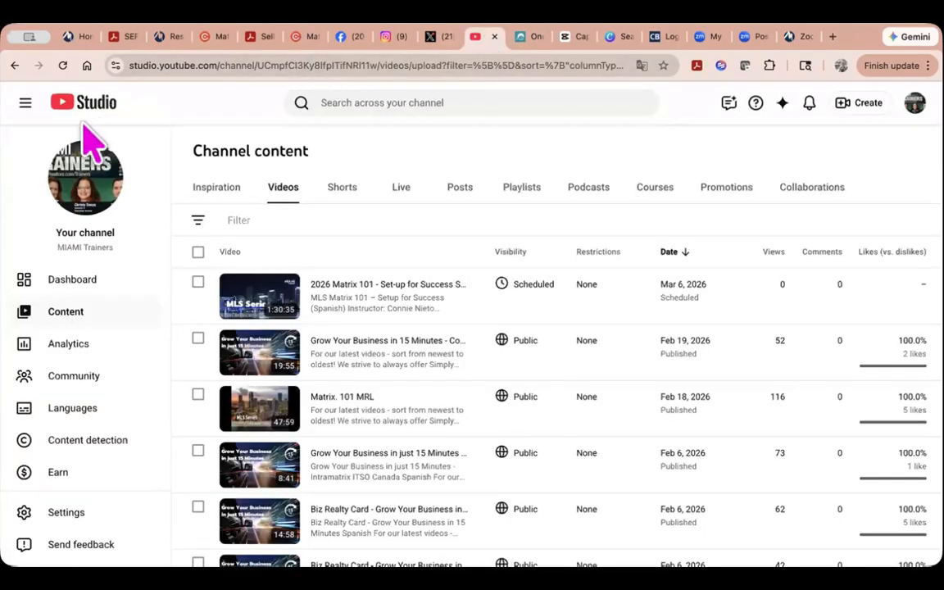
left_click(915, 102)
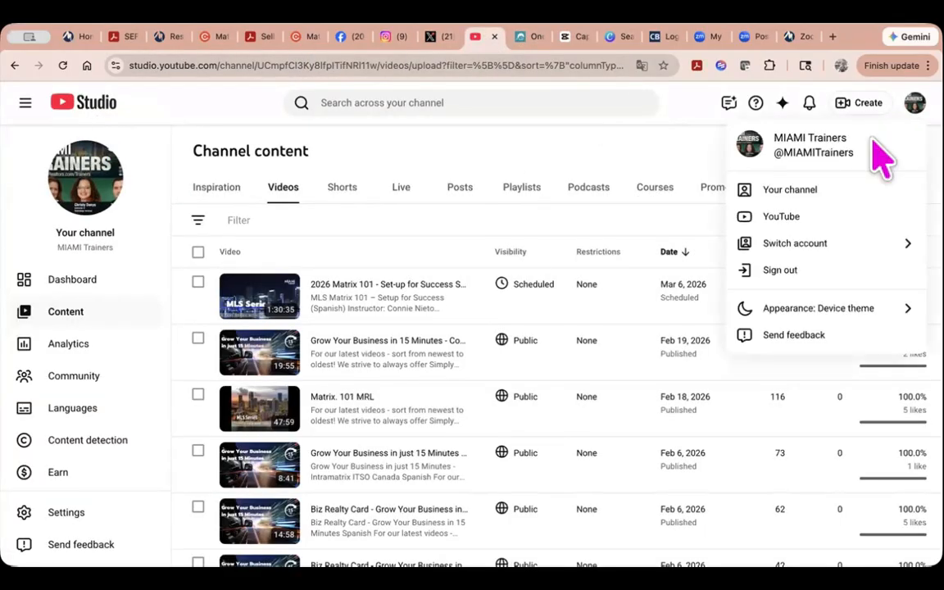
left_click(802, 194)
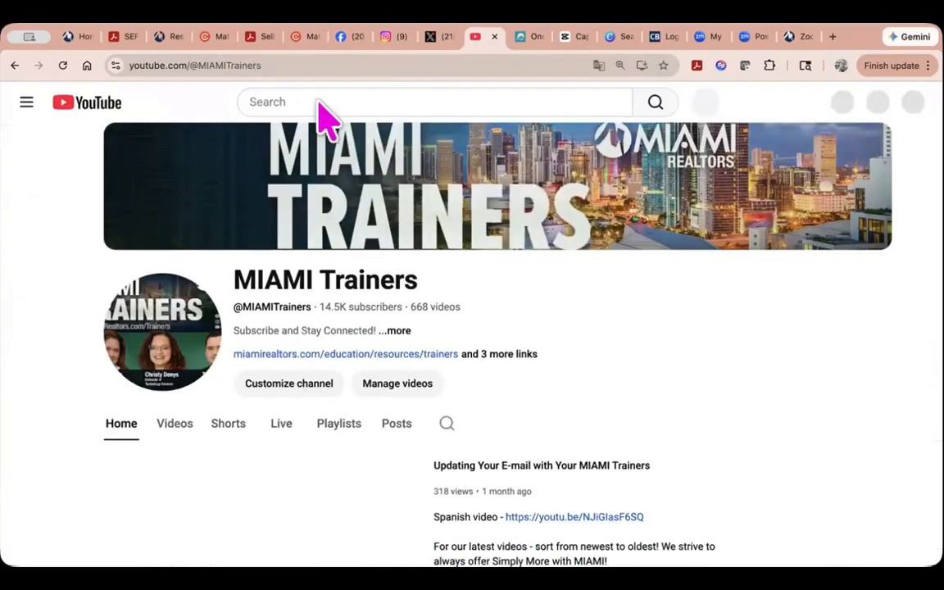
scroll(263, 273, "down", 5)
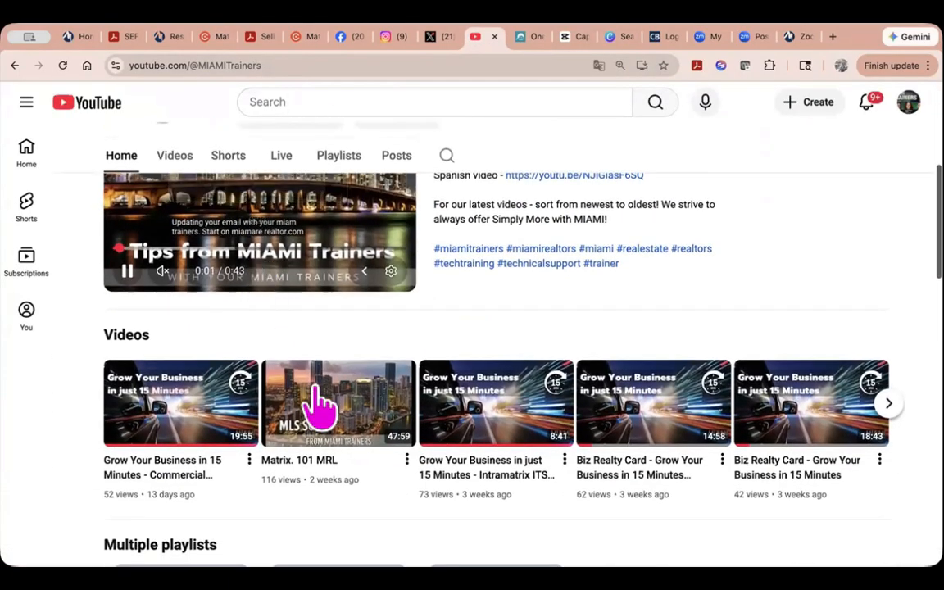
left_click(282, 66)
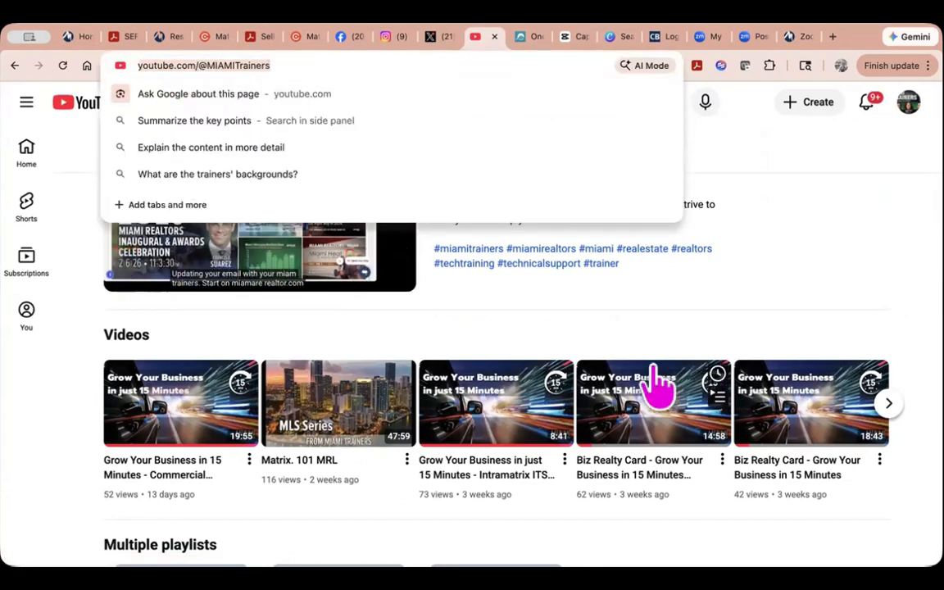